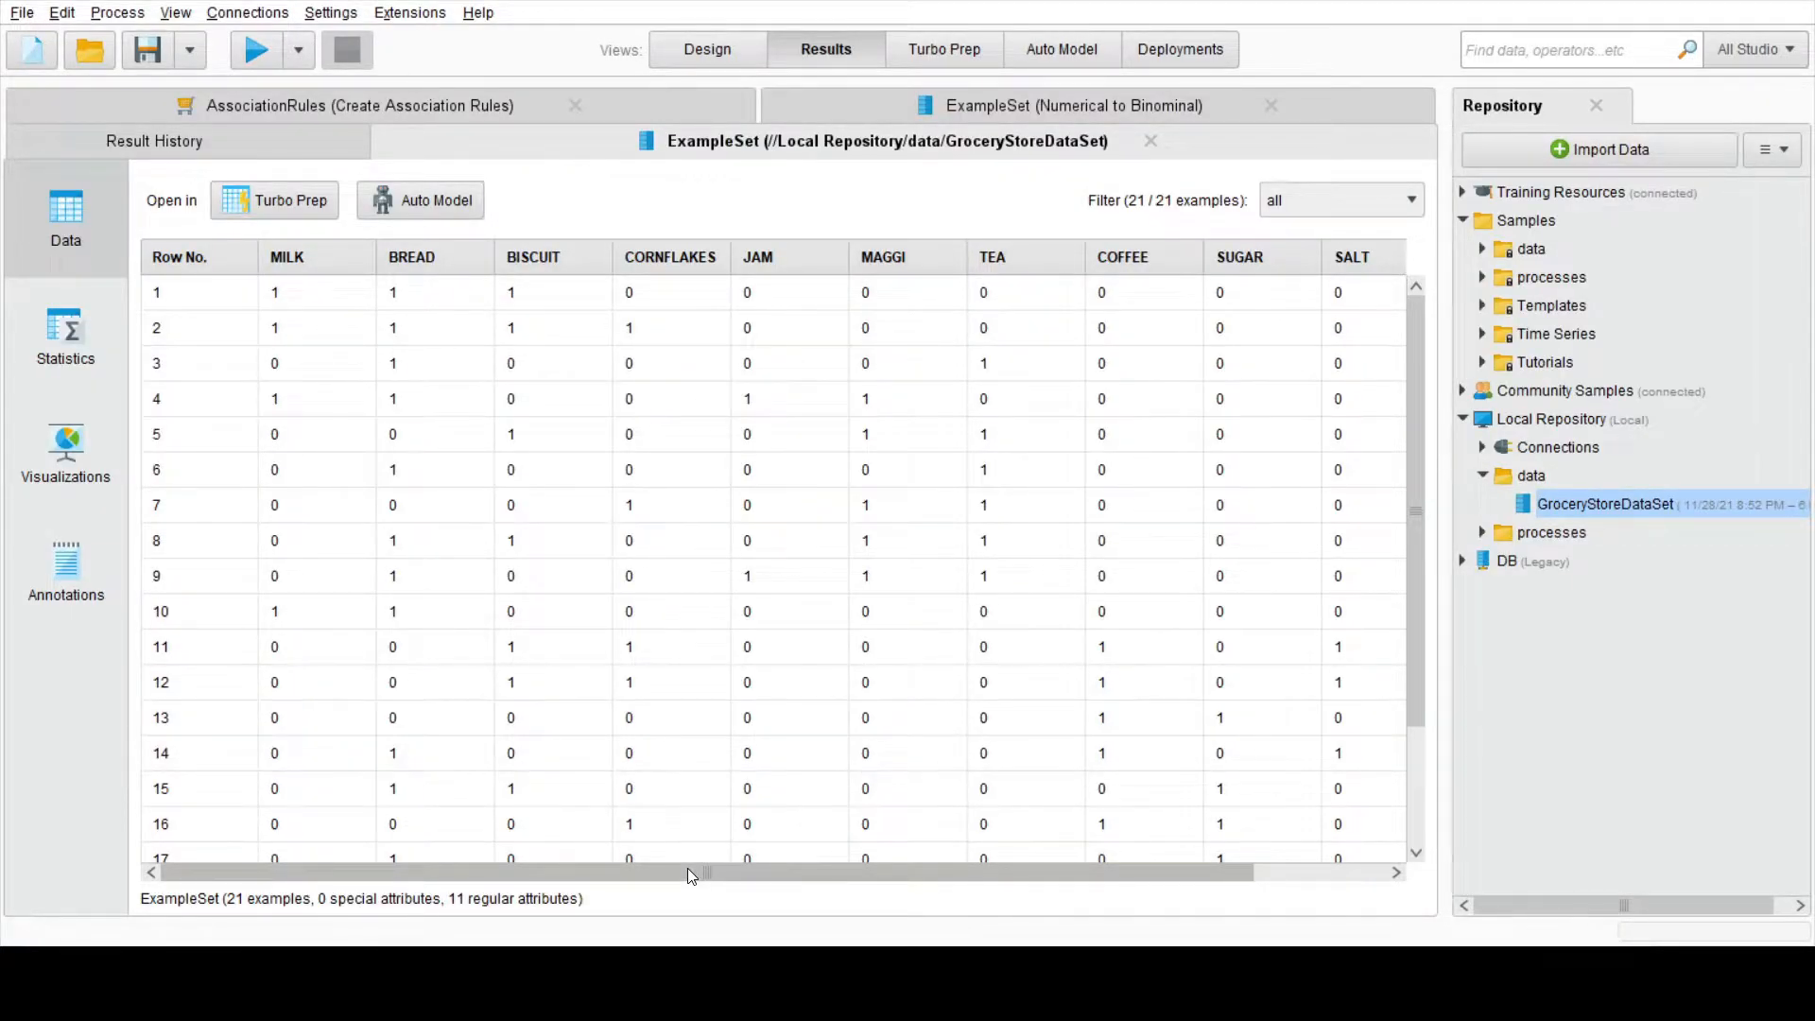
Step: Examine the rows of the GroceryStoreDataSet table
{"action": "mouse_move", "coordinate": [688, 867]}
{"action": "left_mouse_down"}
{"action": "mouse_move", "coordinate": [841, 851]}
{"action": "mouse_move", "coordinate": [689, 869]}
{"action": "left_mouse_up"}
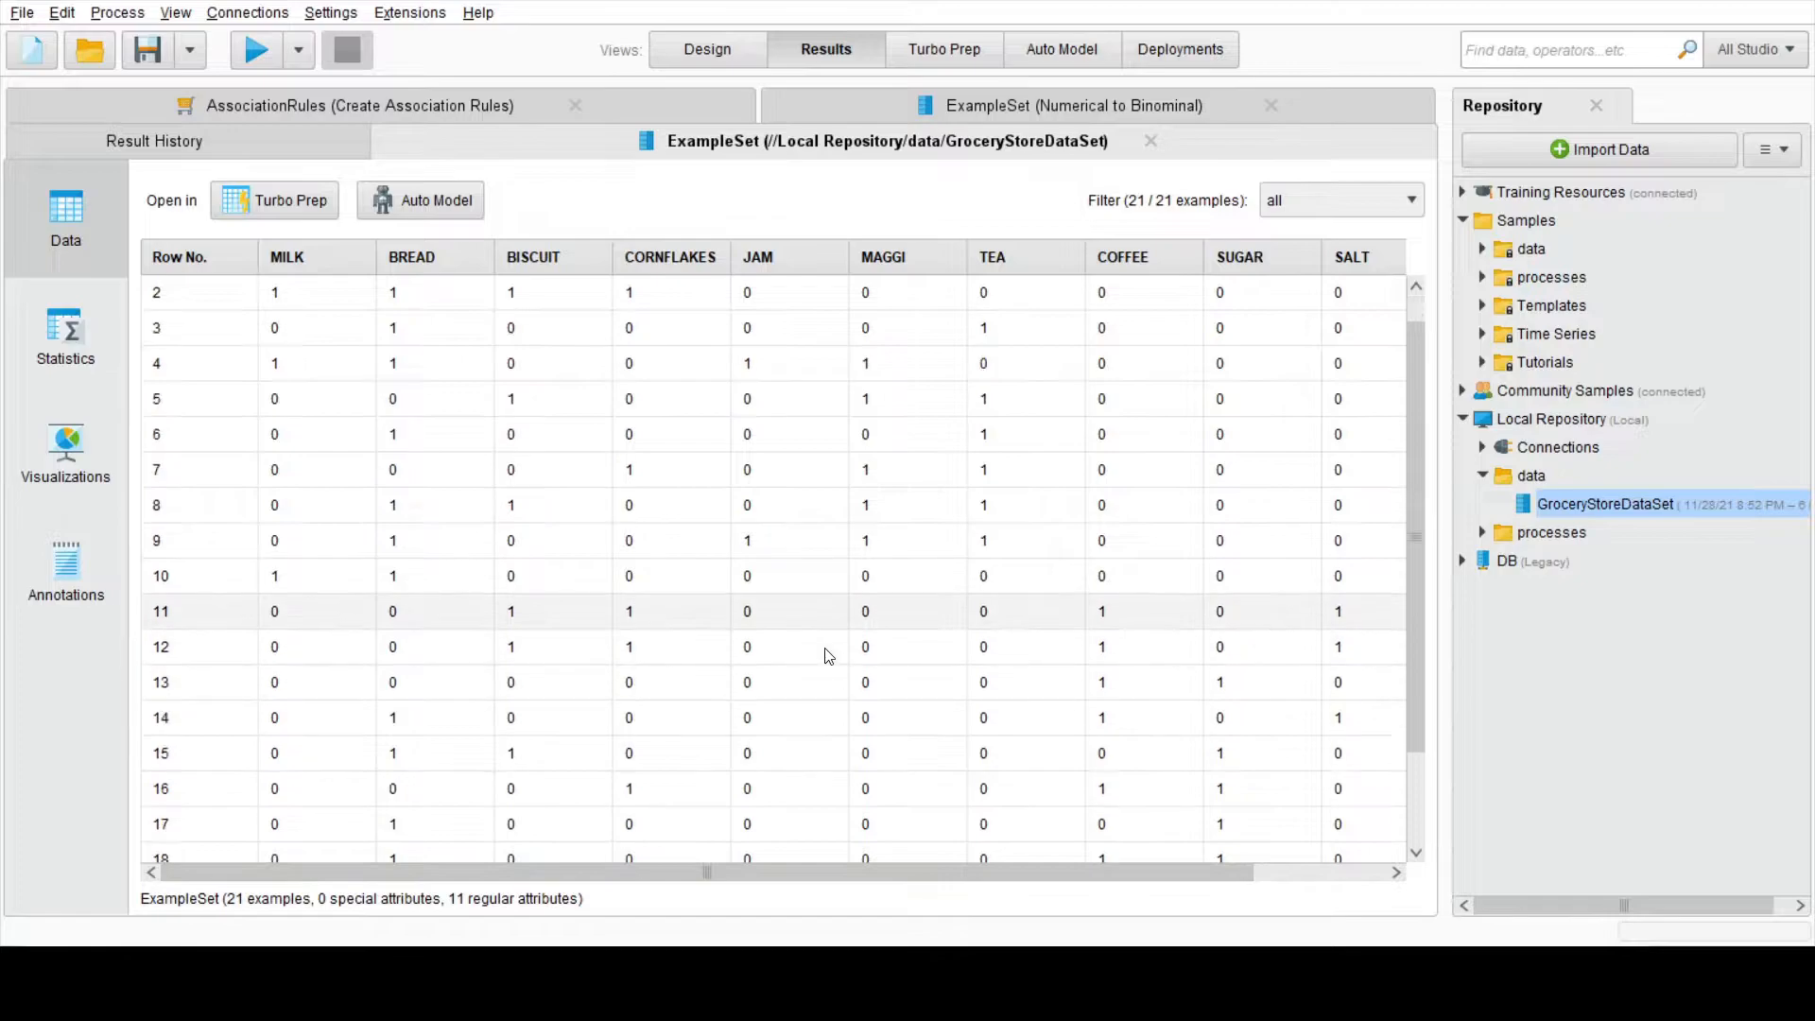
{"action": "scroll", "coordinate": [826, 656], "scroll_direction": "down", "scroll_amount": 1}
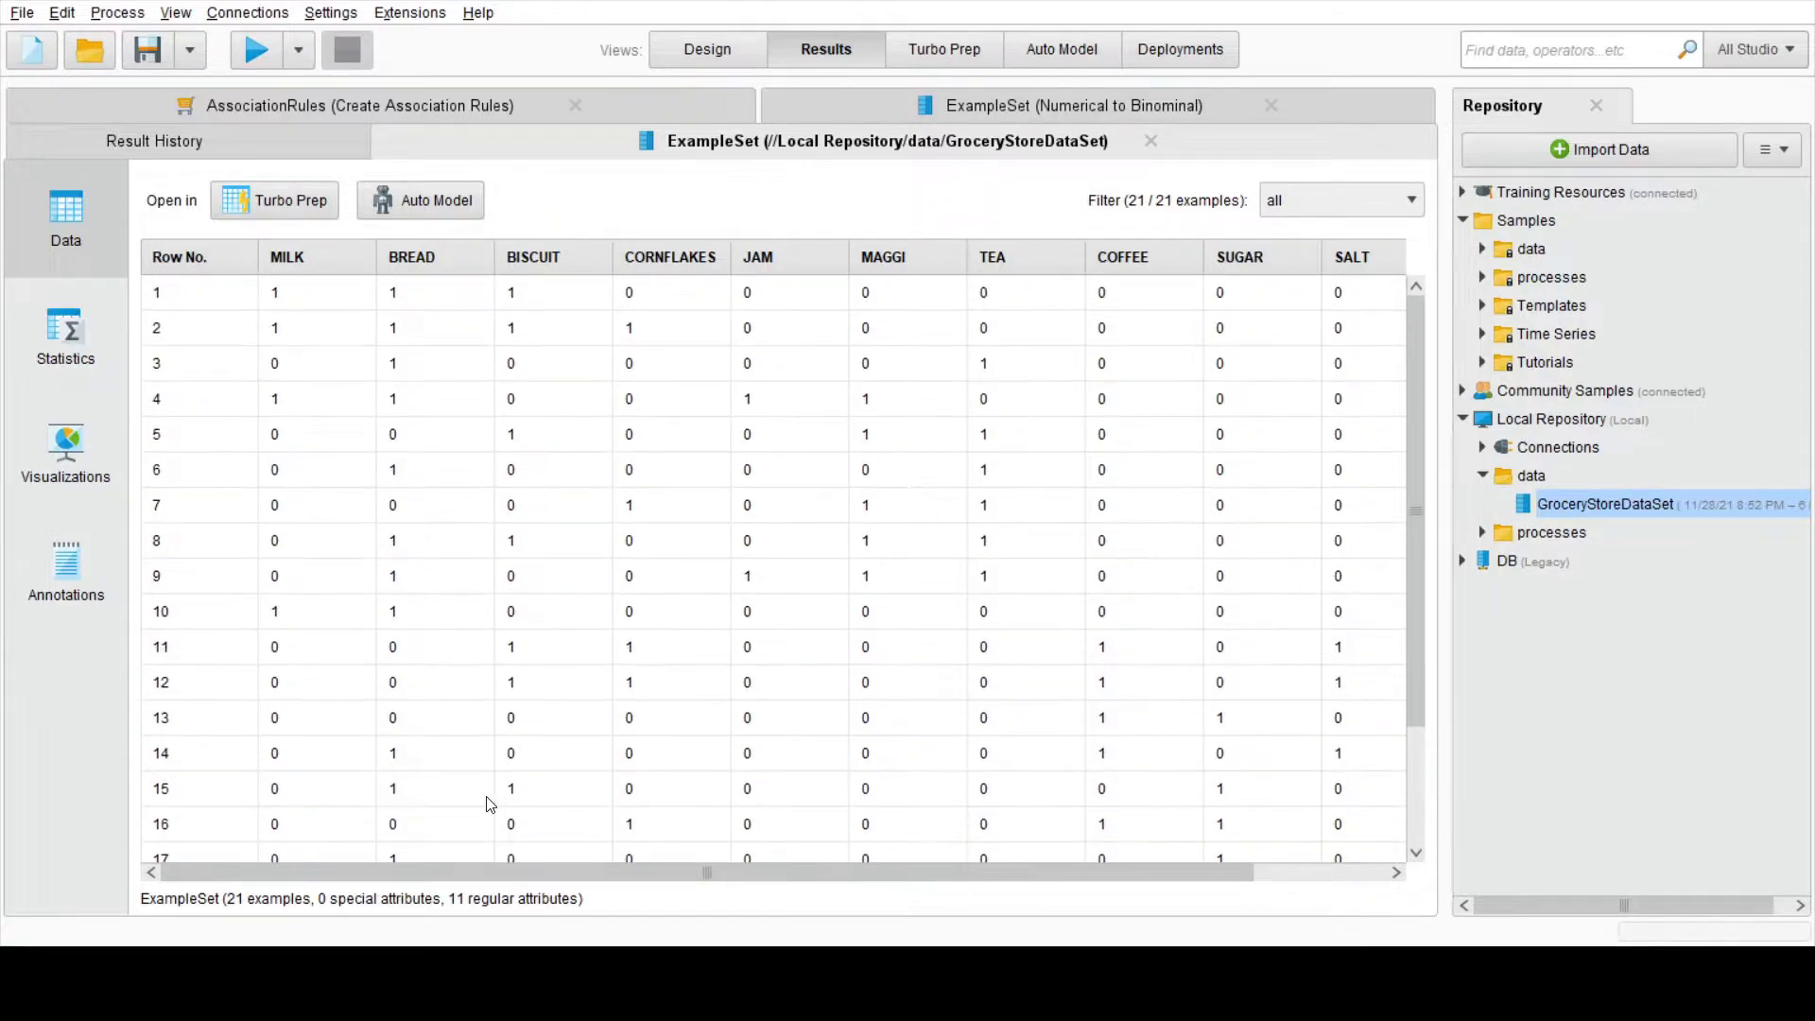
{"action": "scroll", "coordinate": [489, 805], "scroll_direction": "down", "scroll_amount": 2}
{"action": "scroll", "coordinate": [586, 818], "scroll_direction": "up", "scroll_amount": 3}
Step: Add GroceryStoreDataSet to the process as a Retrieve operator and connect its output to the first result port
{"action": "left_click", "coordinate": [743, 51]}
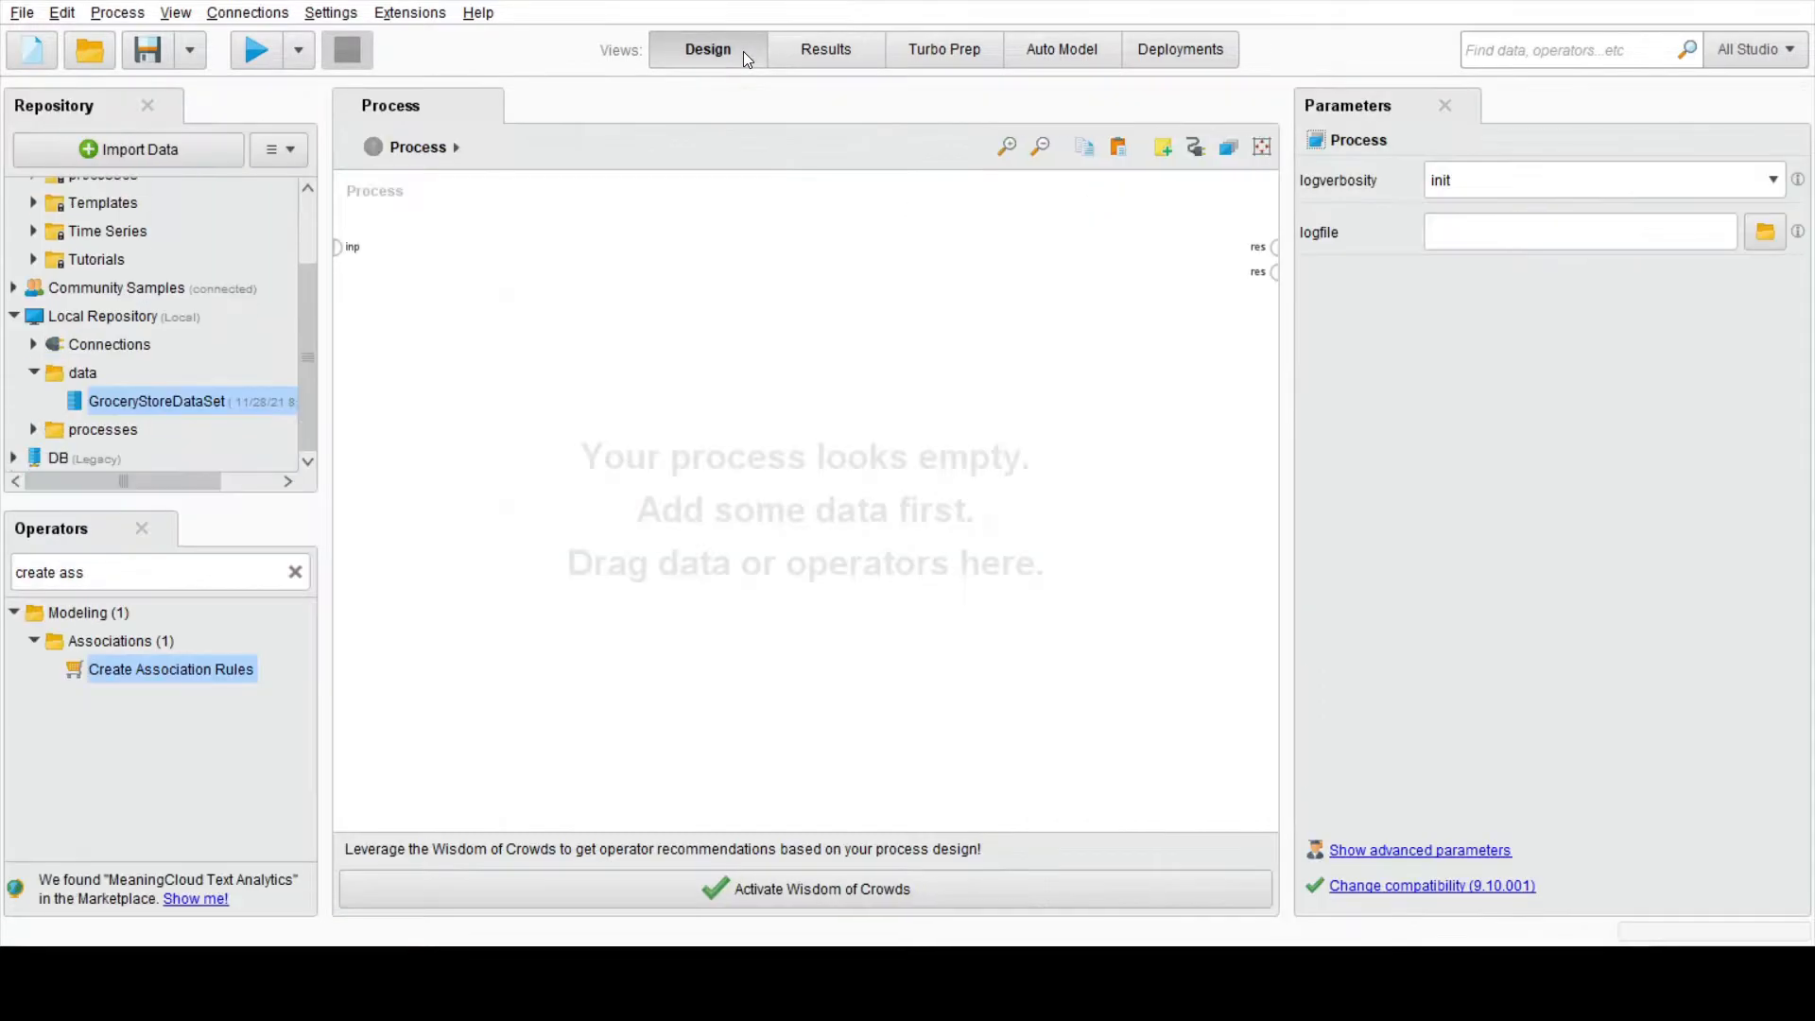
{"action": "left_click_drag", "start_coordinate": [183, 397], "coordinate": [444, 320]}
{"action": "left_click", "coordinate": [698, 451]}
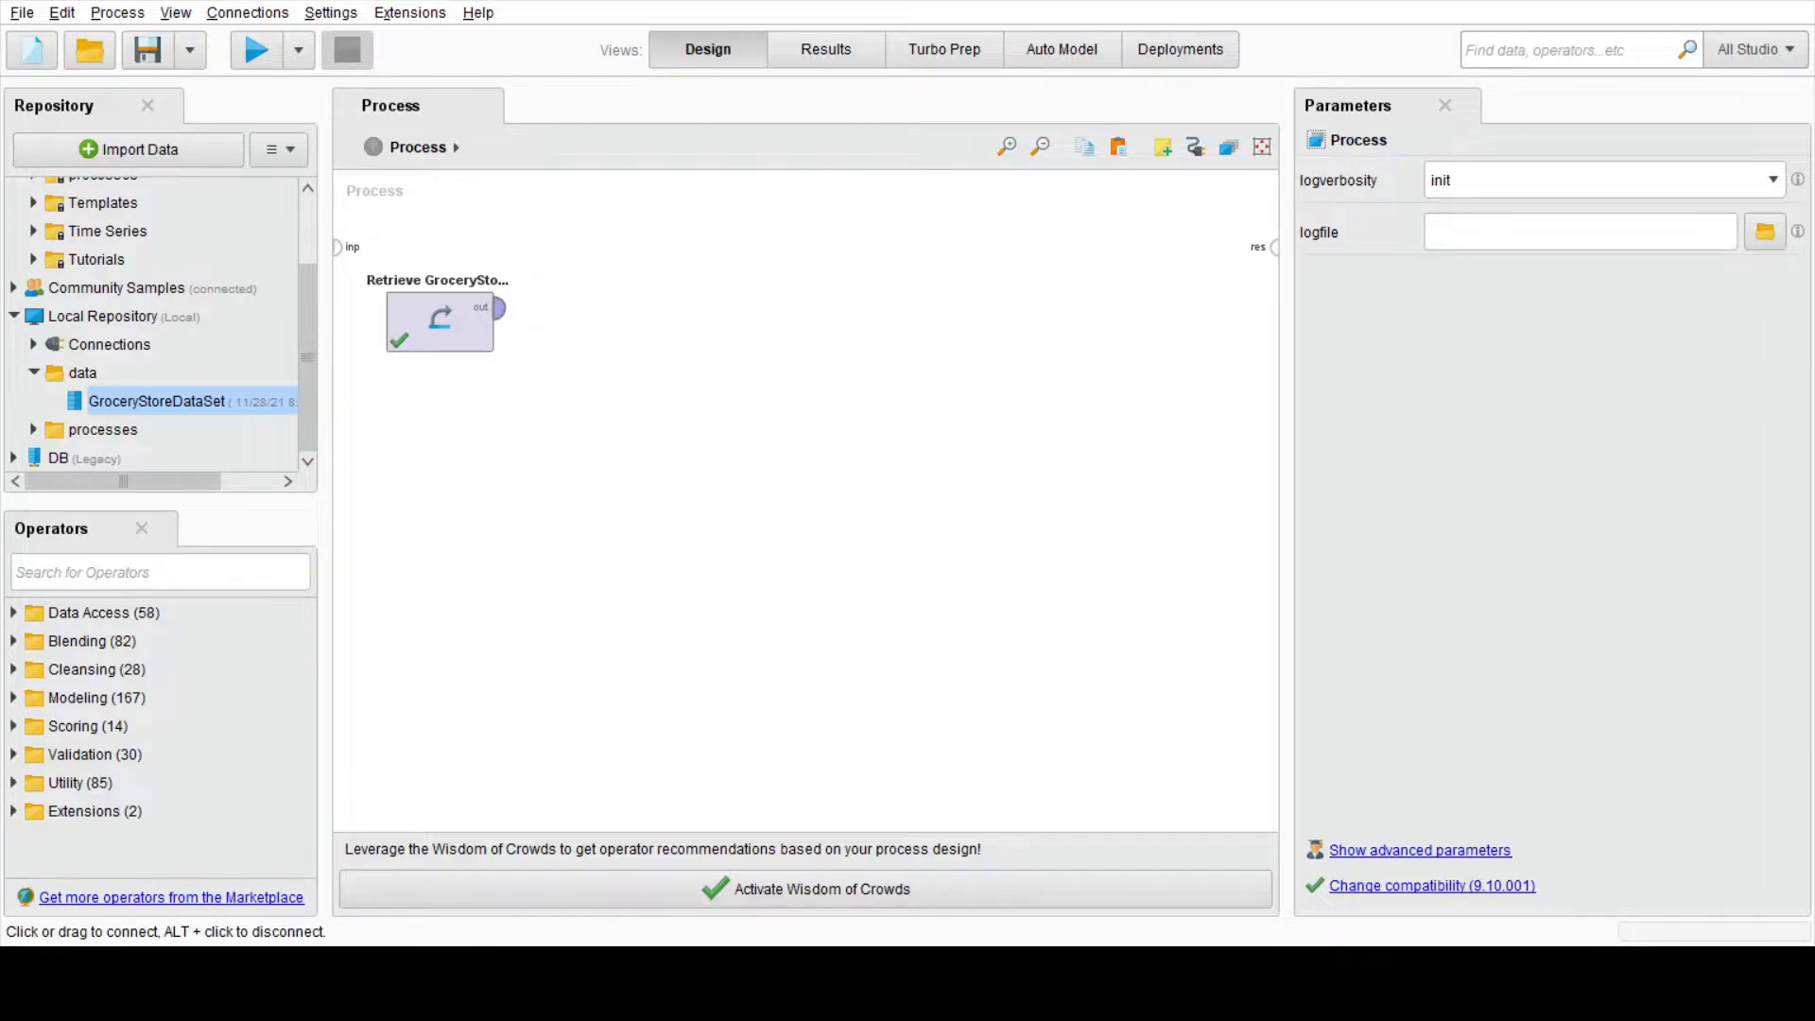
{"action": "left_click", "coordinate": [498, 308]}
{"action": "left_click", "coordinate": [1273, 248]}
Step: Run the process and check the retrieved example set, returning to the process design
{"action": "left_click", "coordinate": [253, 49]}
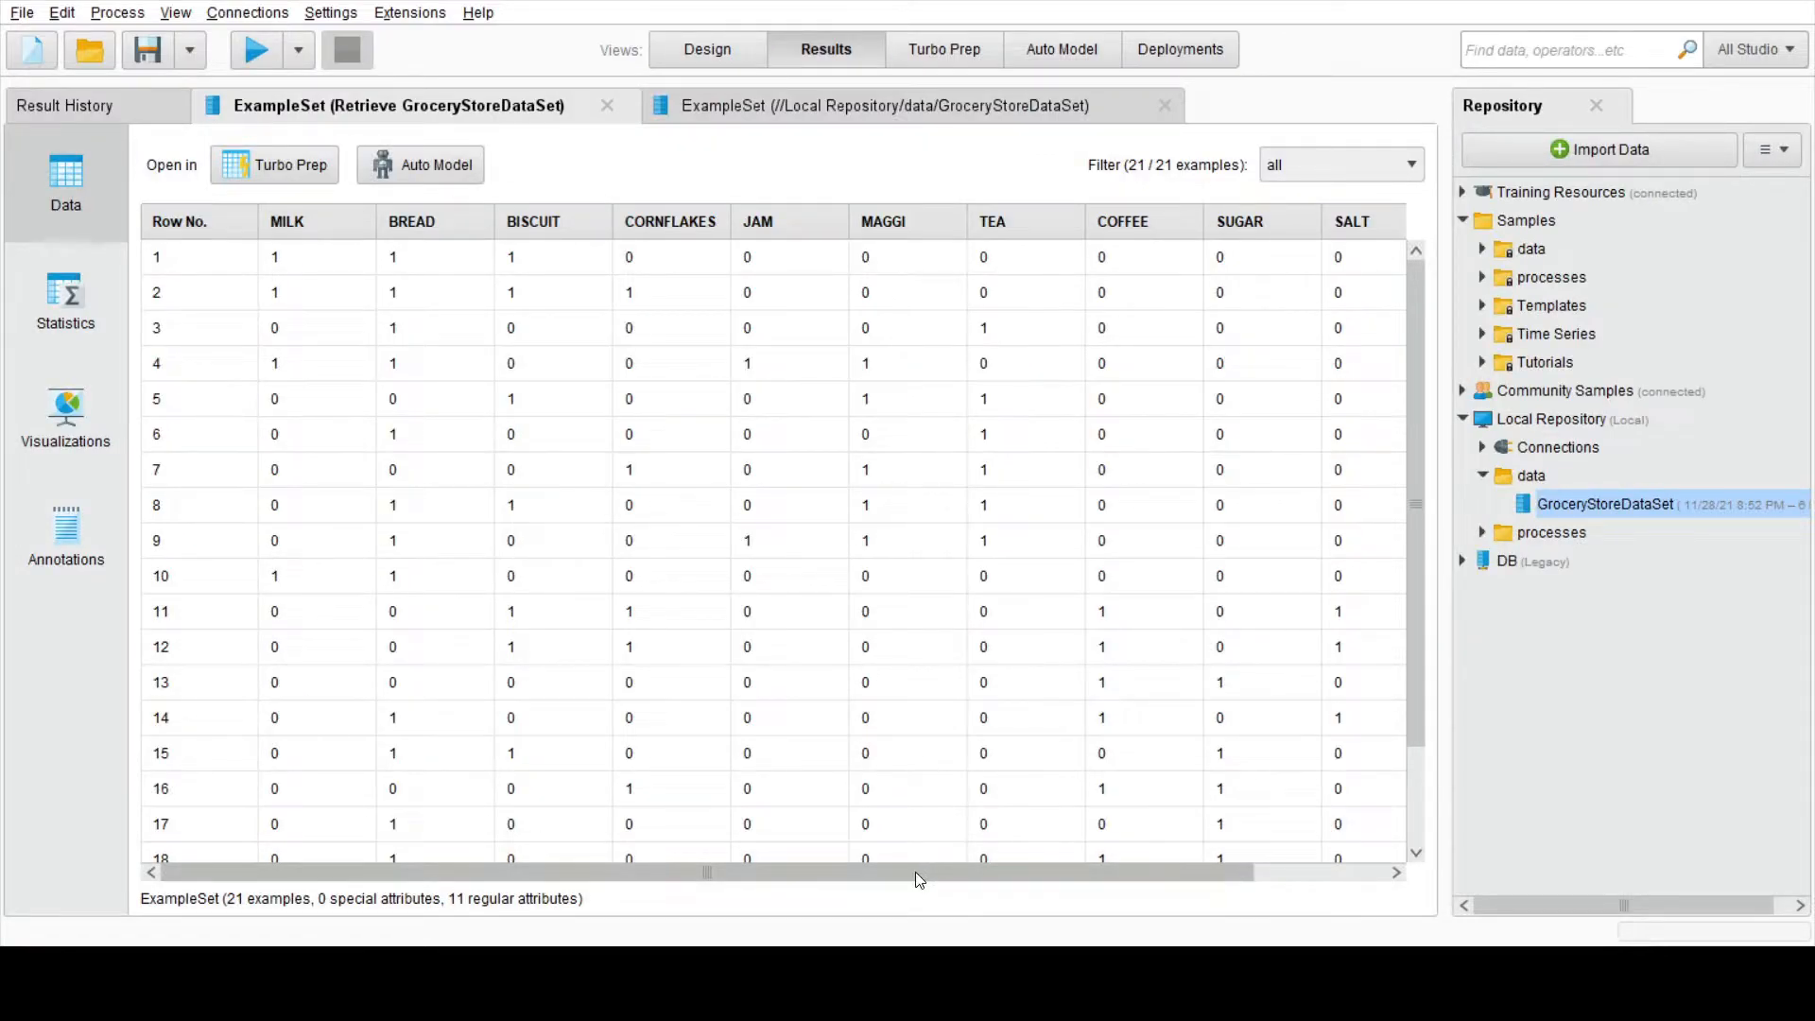
{"action": "left_click_drag", "start_coordinate": [919, 879], "coordinate": [858, 849]}
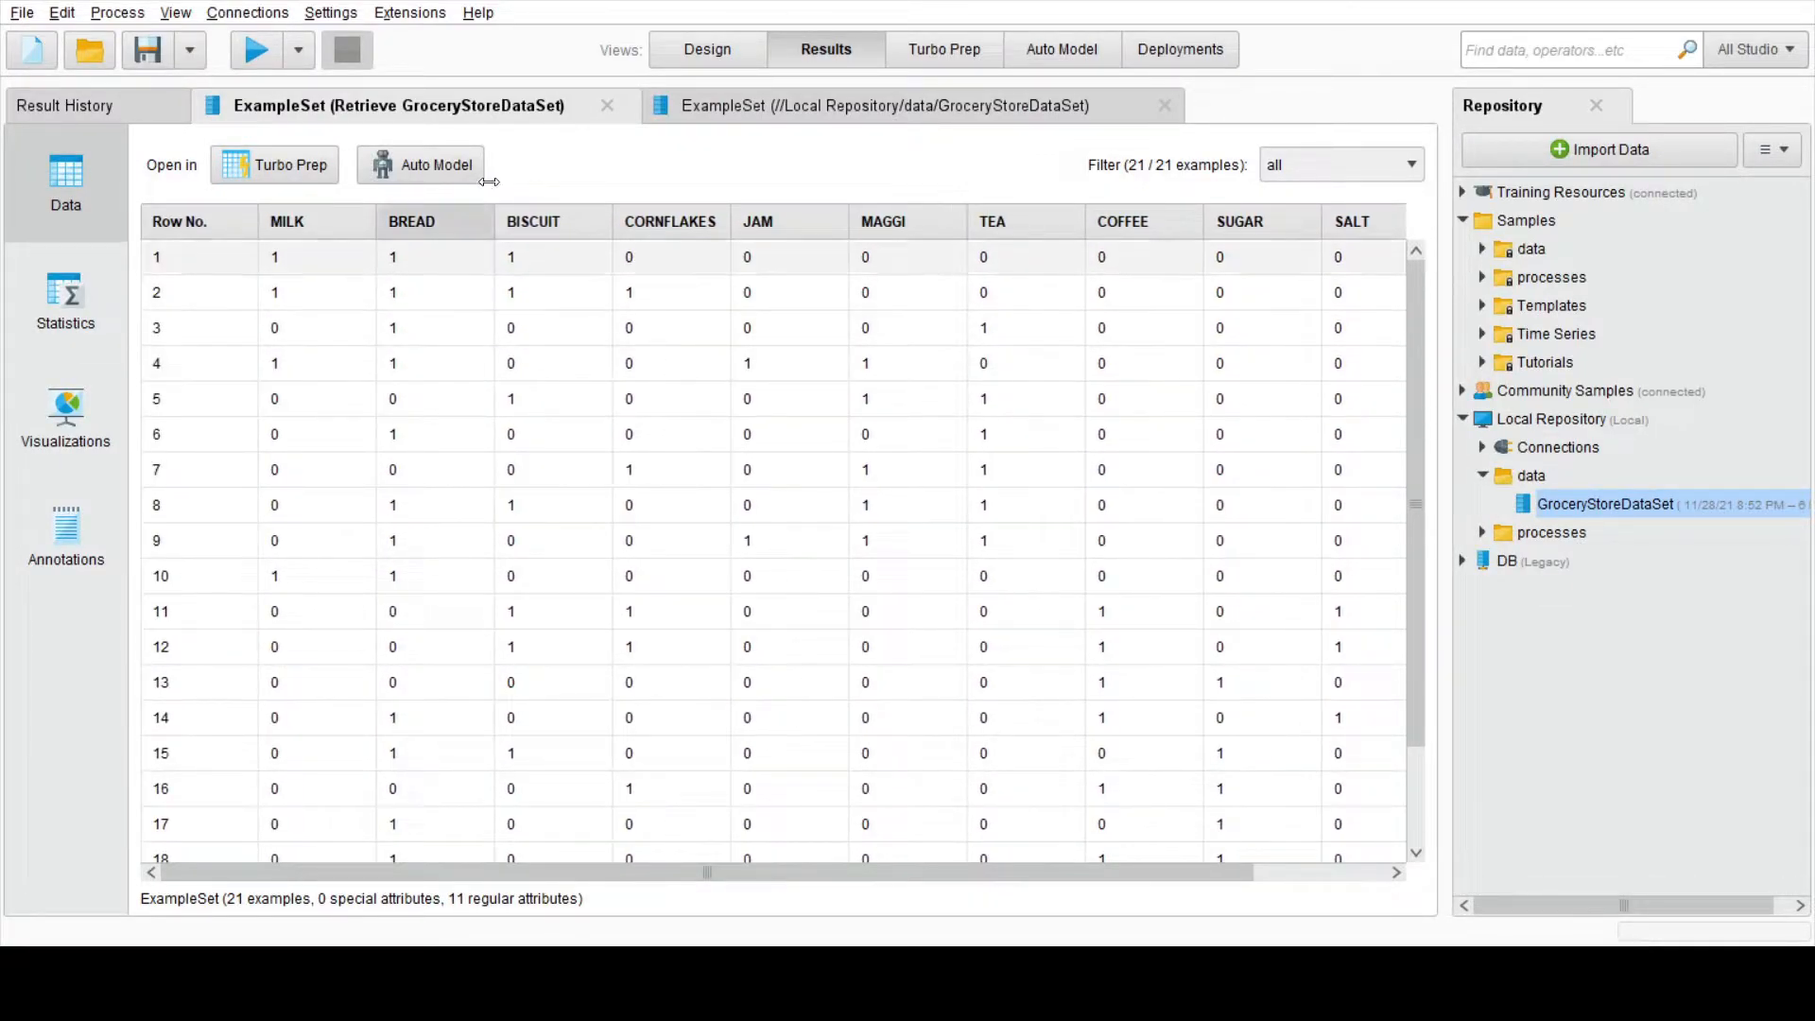
{"action": "left_click", "coordinate": [688, 52]}
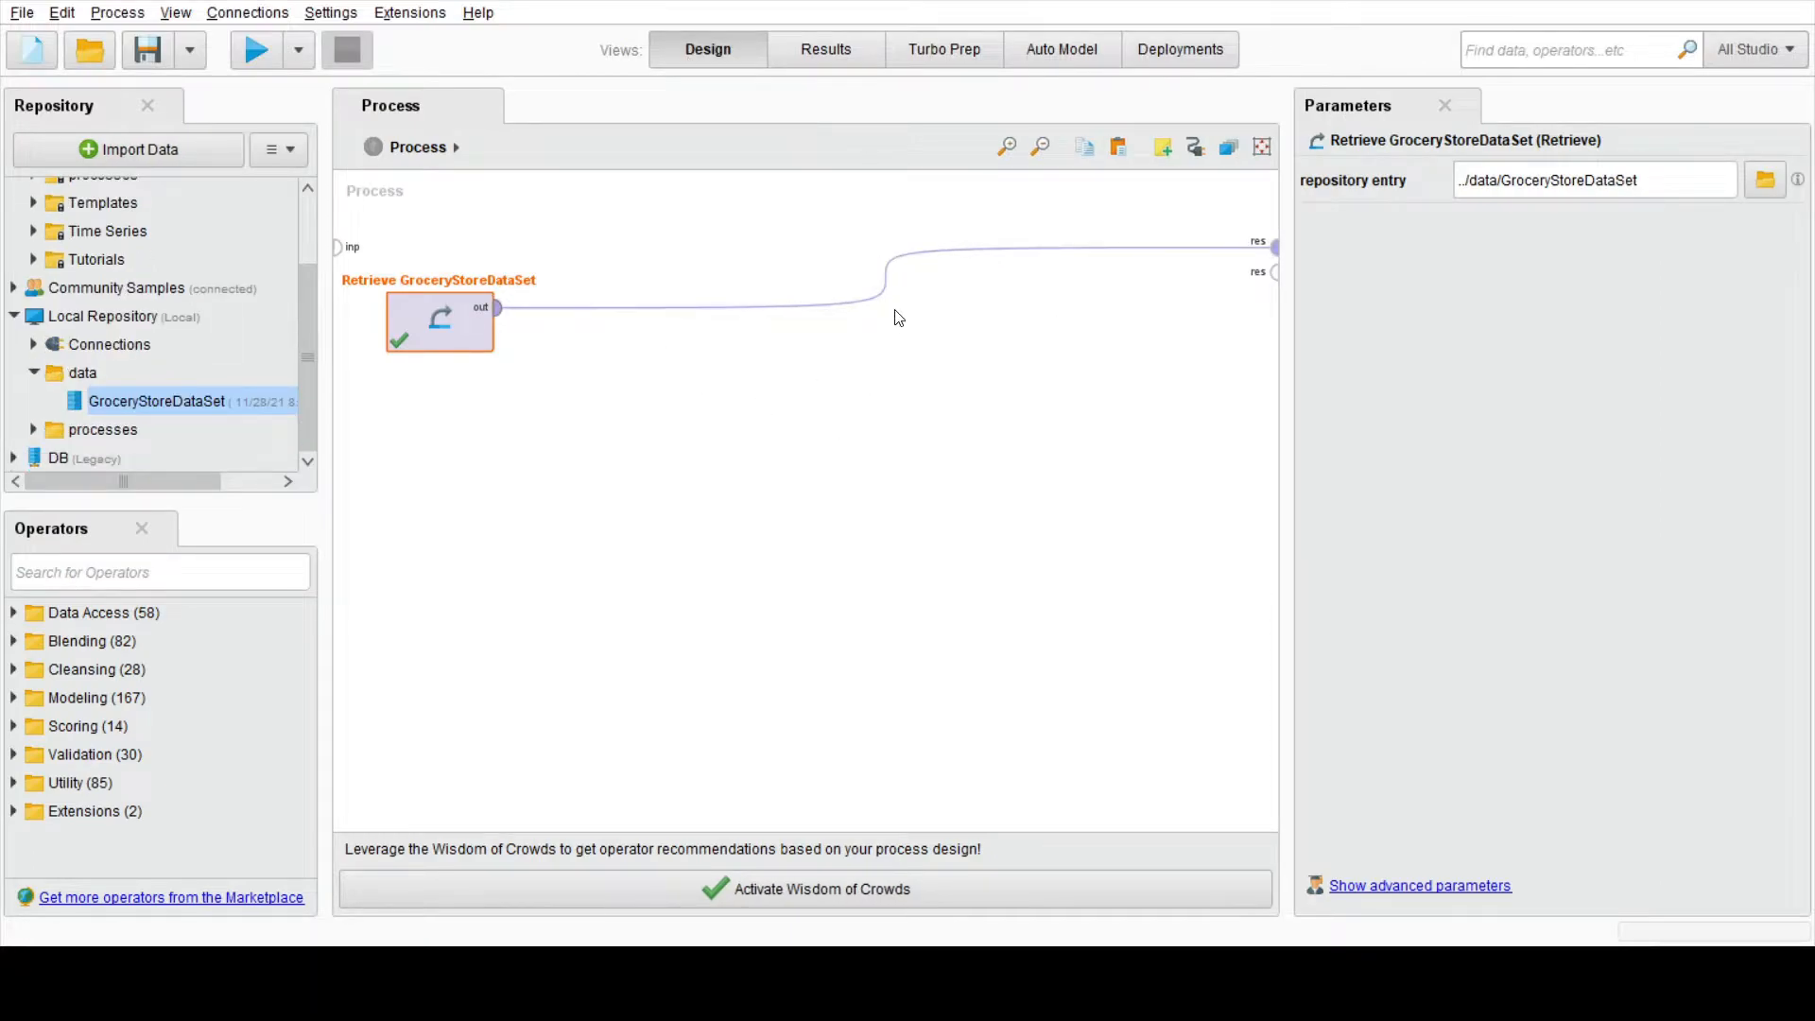
Step: Insert the FP-Growth operator into the connection after Retrieve and set its min support to 0.5
{"action": "mouse_move", "coordinate": [882, 283]}
{"action": "left_click", "coordinate": [179, 571]}
{"action": "type", "text": "fp g"}
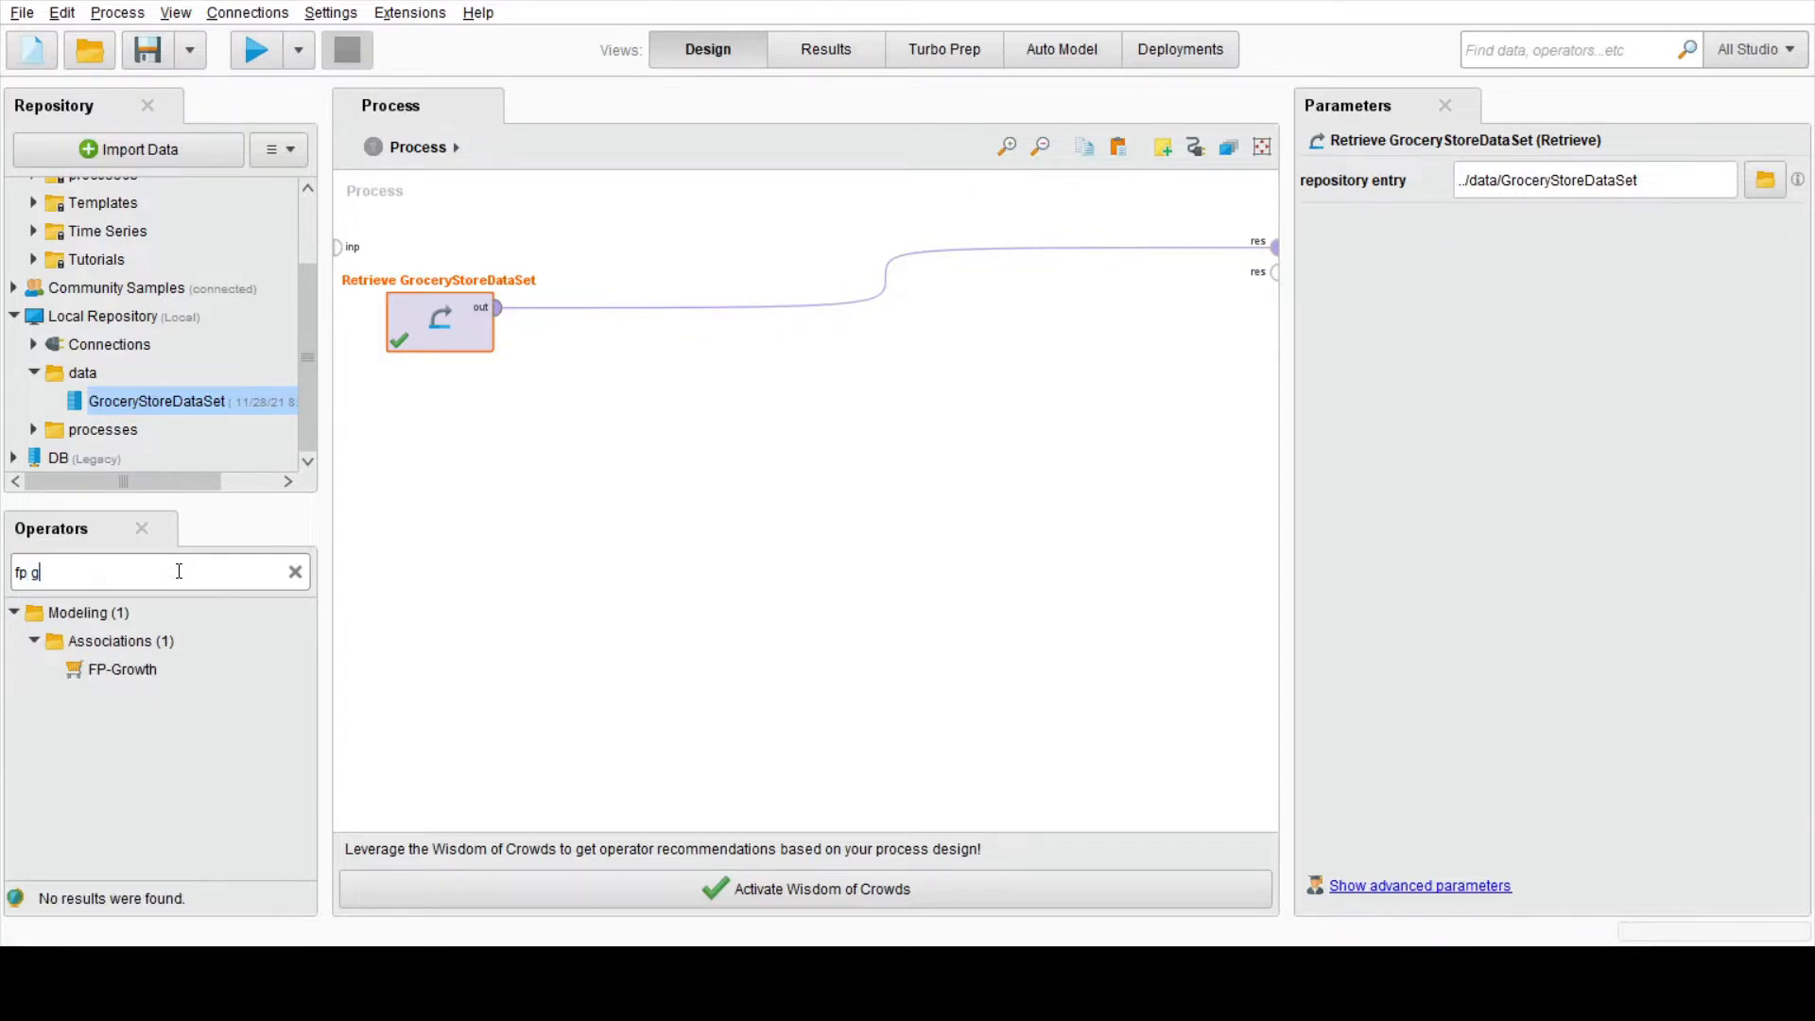
{"action": "type", "text": "r"}
{"action": "left_click_drag", "start_coordinate": [110, 667], "coordinate": [846, 346]}
{"action": "left_click_drag", "start_coordinate": [832, 417], "coordinate": [832, 356]}
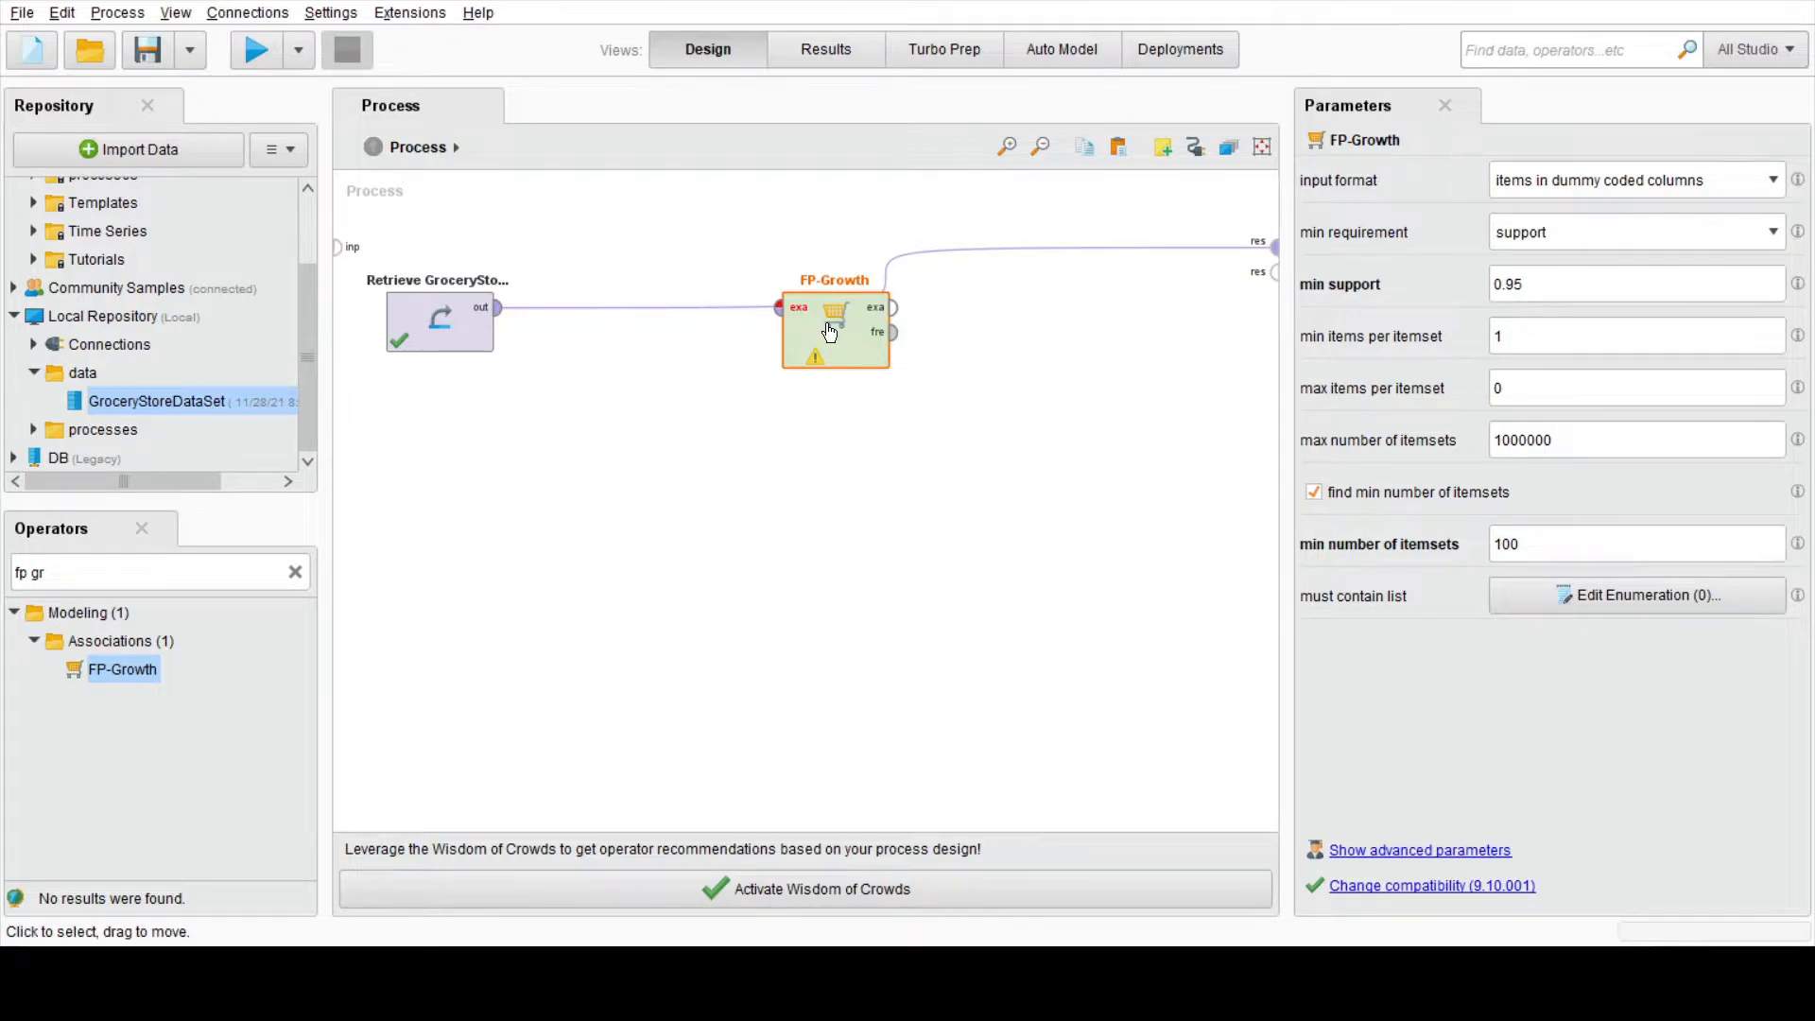
{"action": "left_click", "coordinate": [1574, 284]}
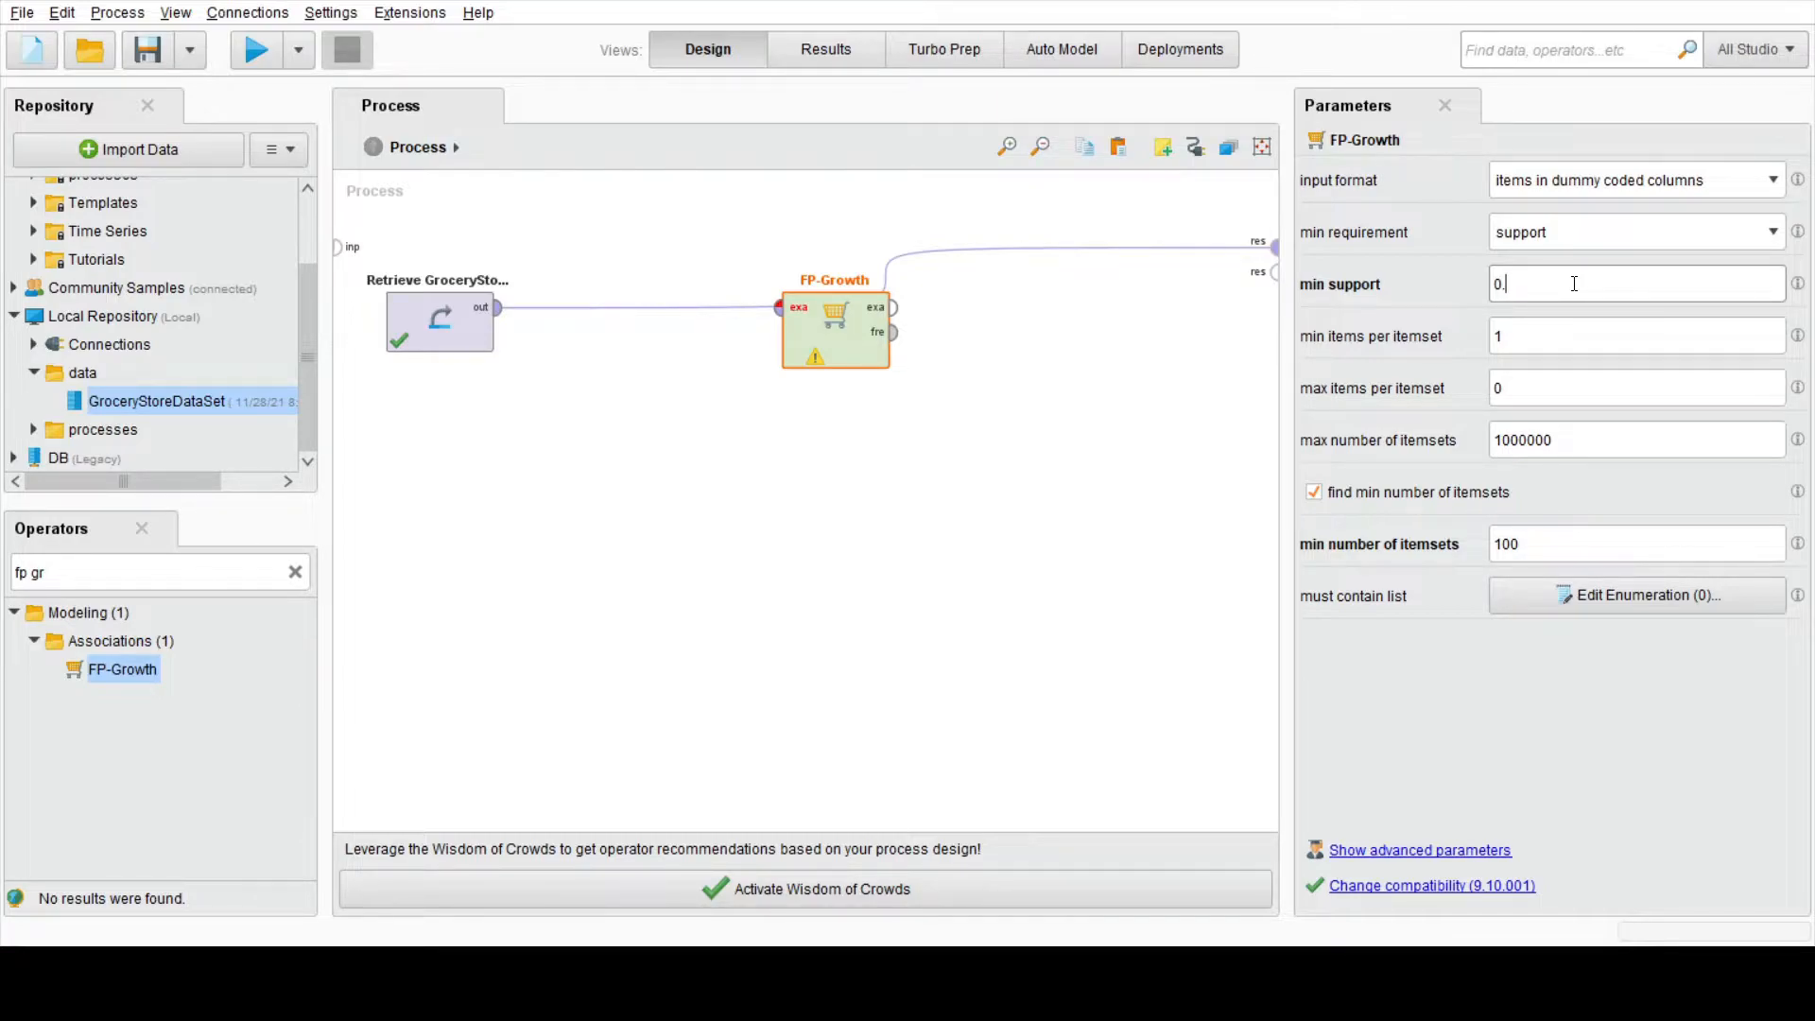
{"action": "left_click", "coordinate": [879, 558]}
Step: Move FP-Growth farther from Retrieve and rewire it, linking Retrieve to its example input and its example output to the first result port
{"action": "left_click_drag", "start_coordinate": [837, 352], "coordinate": [910, 336]}
{"action": "left_click", "coordinate": [792, 305]}
{"action": "key", "text": "Delete"}
{"action": "left_click", "coordinate": [501, 307]}
{"action": "left_click", "coordinate": [858, 307]}
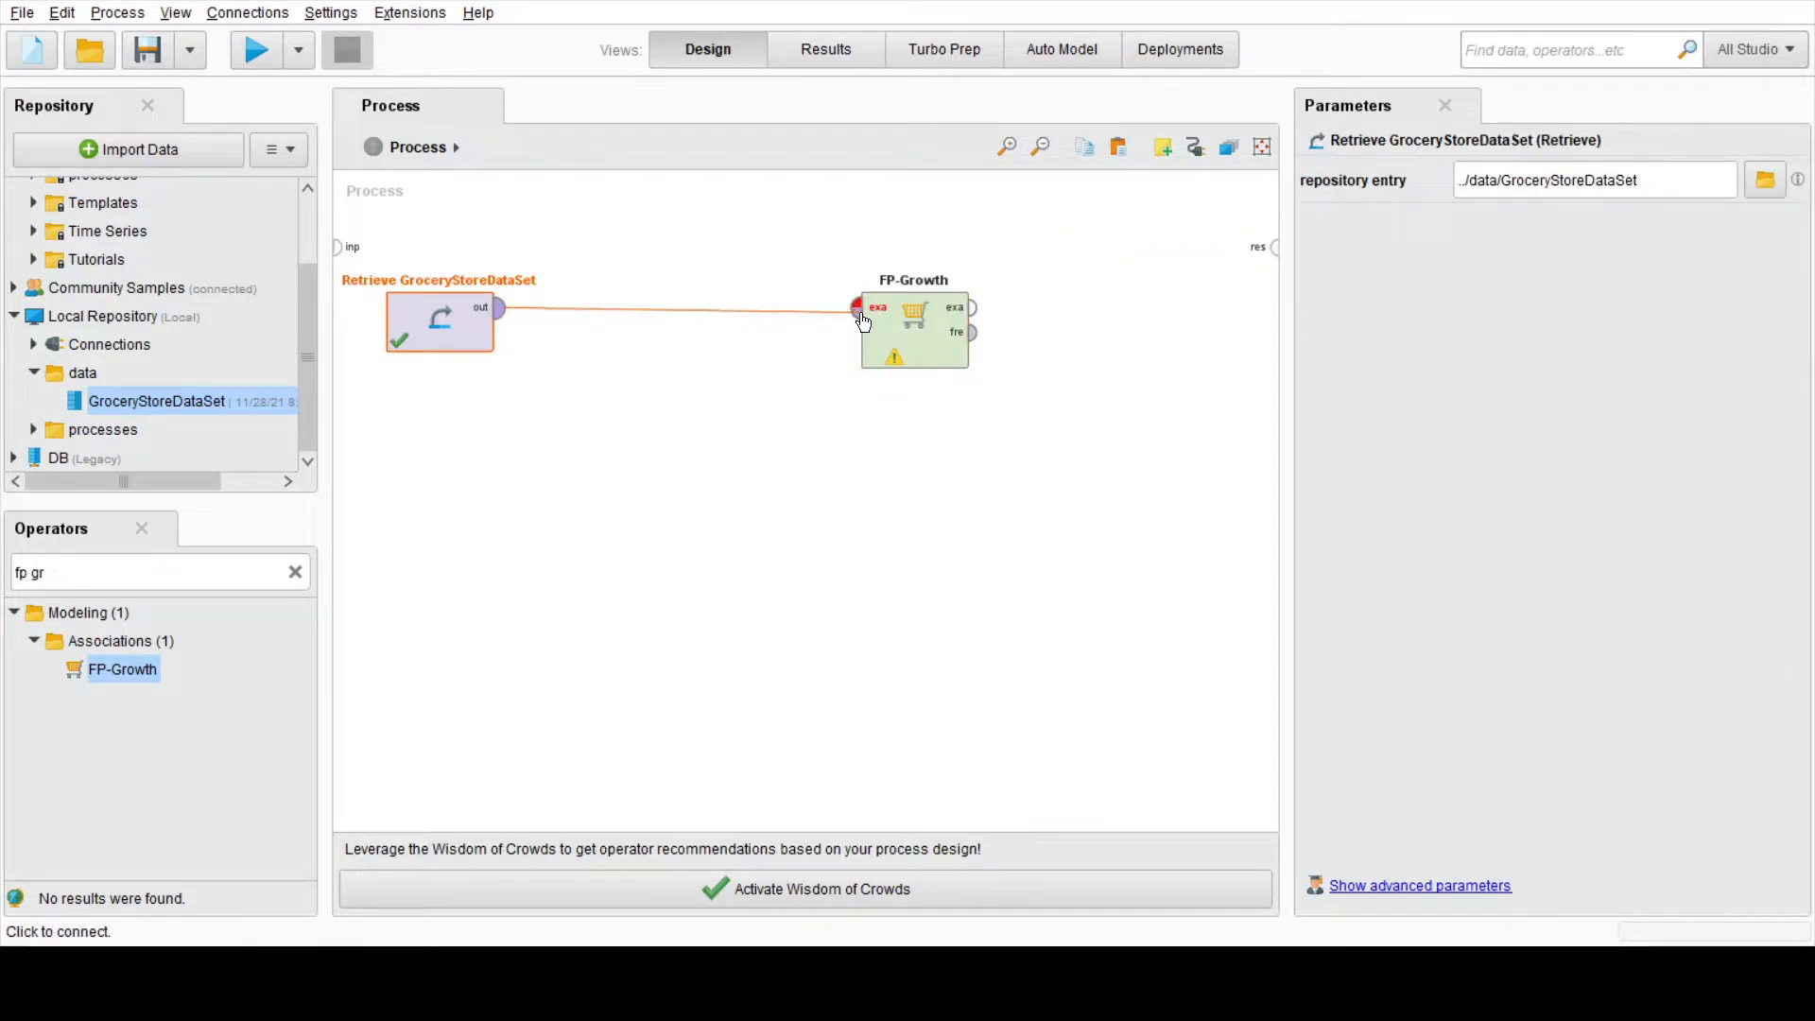
{"action": "left_click", "coordinate": [972, 307]}
{"action": "left_click", "coordinate": [1276, 247]}
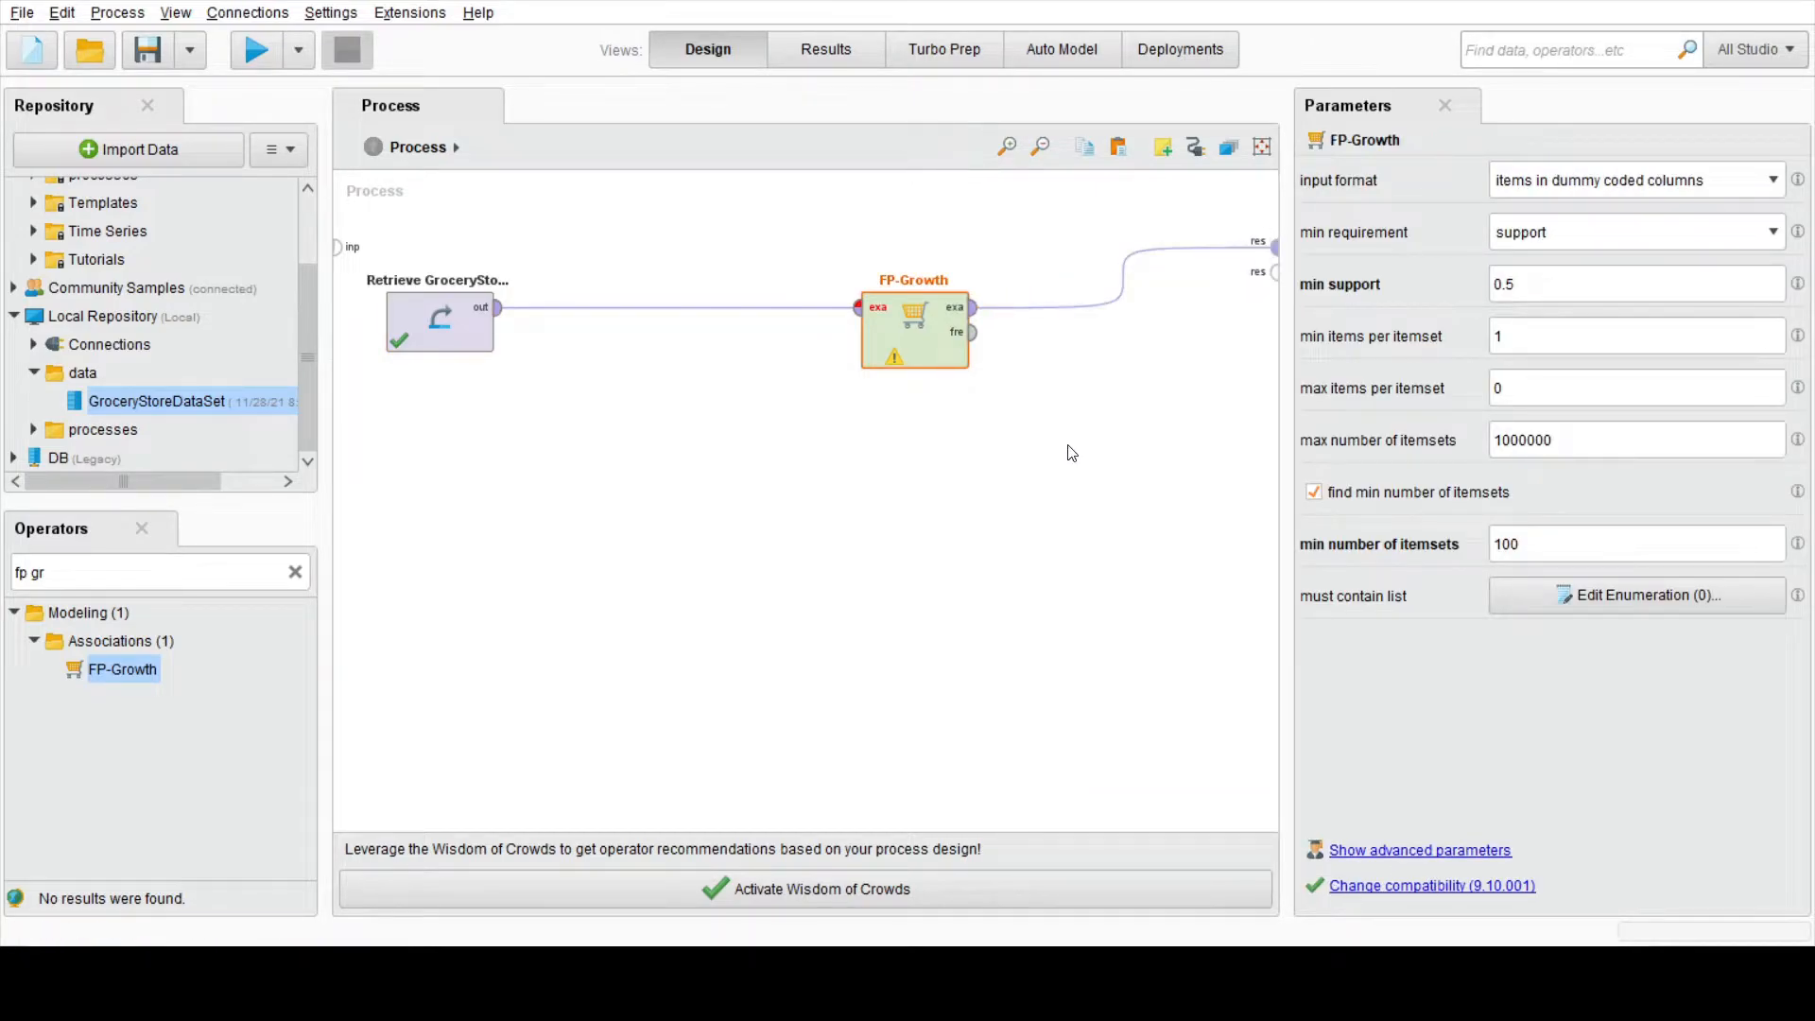
Step: Insert the Numerical to Binominal operator into the connection between Retrieve and FP-Growth
{"action": "left_click", "coordinate": [1029, 460]}
{"action": "left_click", "coordinate": [888, 355]}
{"action": "left_click", "coordinate": [191, 575]}
{"action": "key", "text": "BackSpace"}
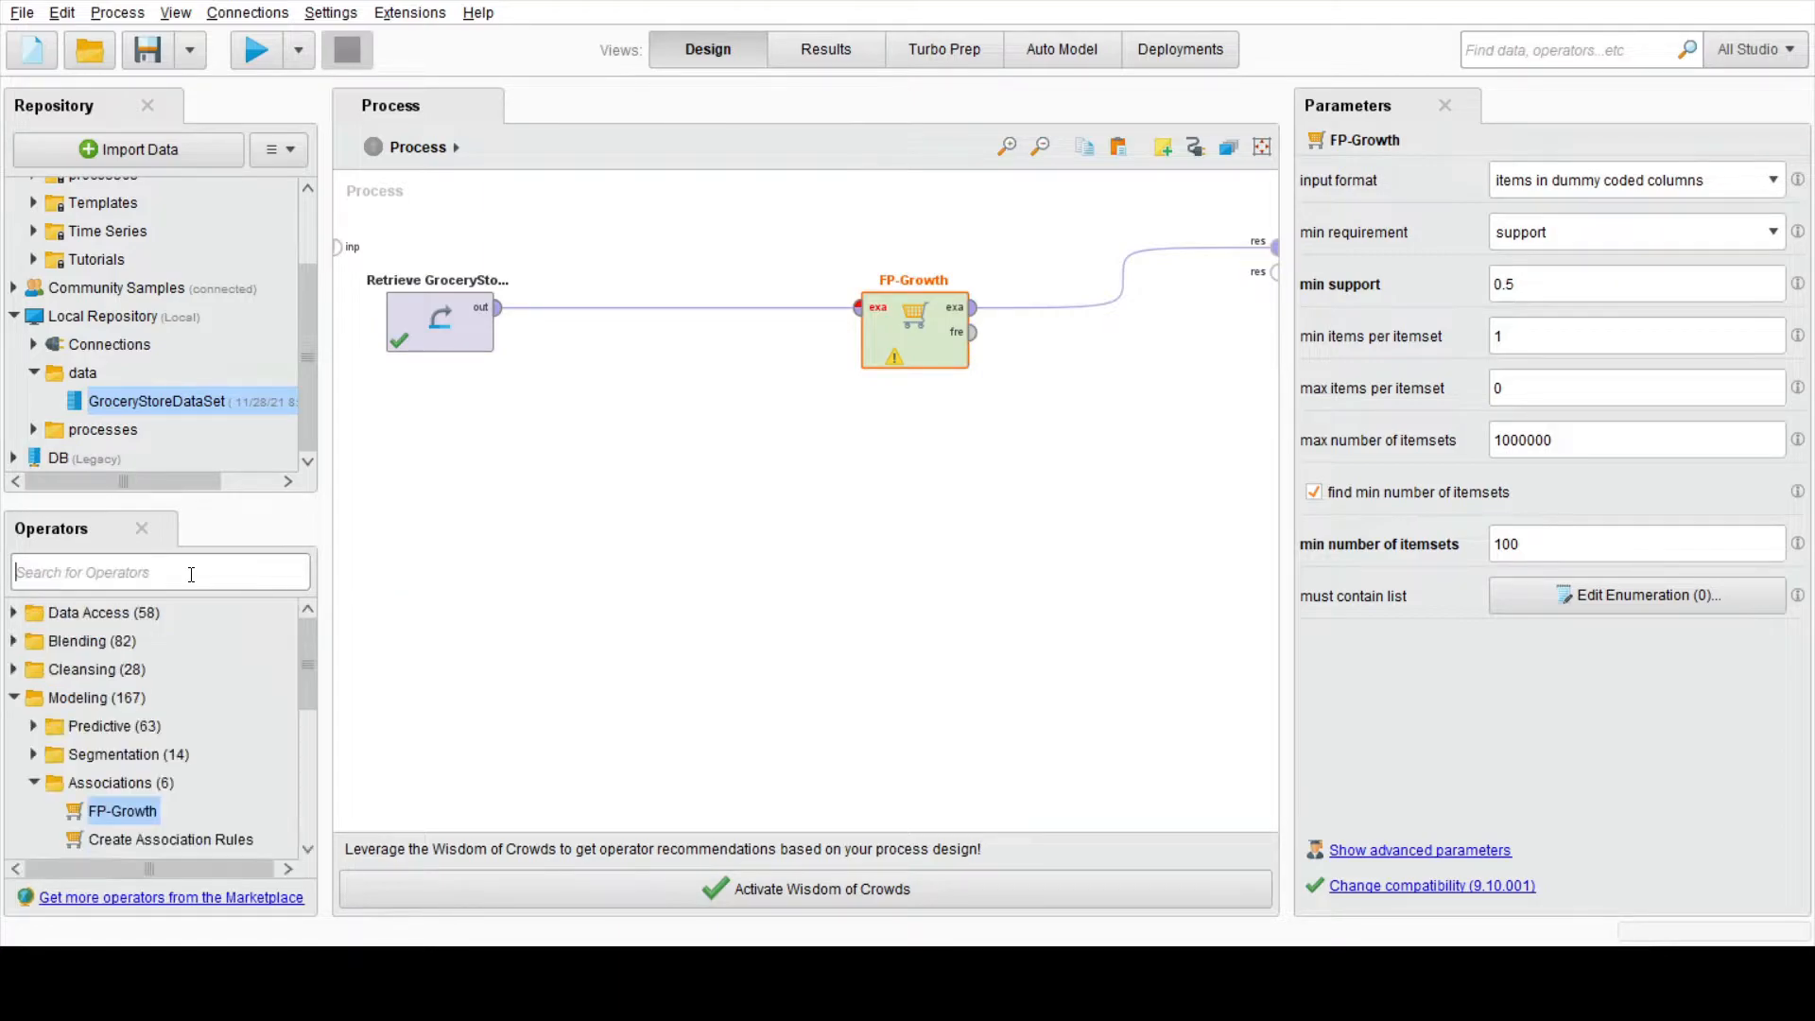
{"action": "type", "text": "numerica"}
{"action": "left_click_drag", "start_coordinate": [184, 698], "coordinate": [668, 302]}
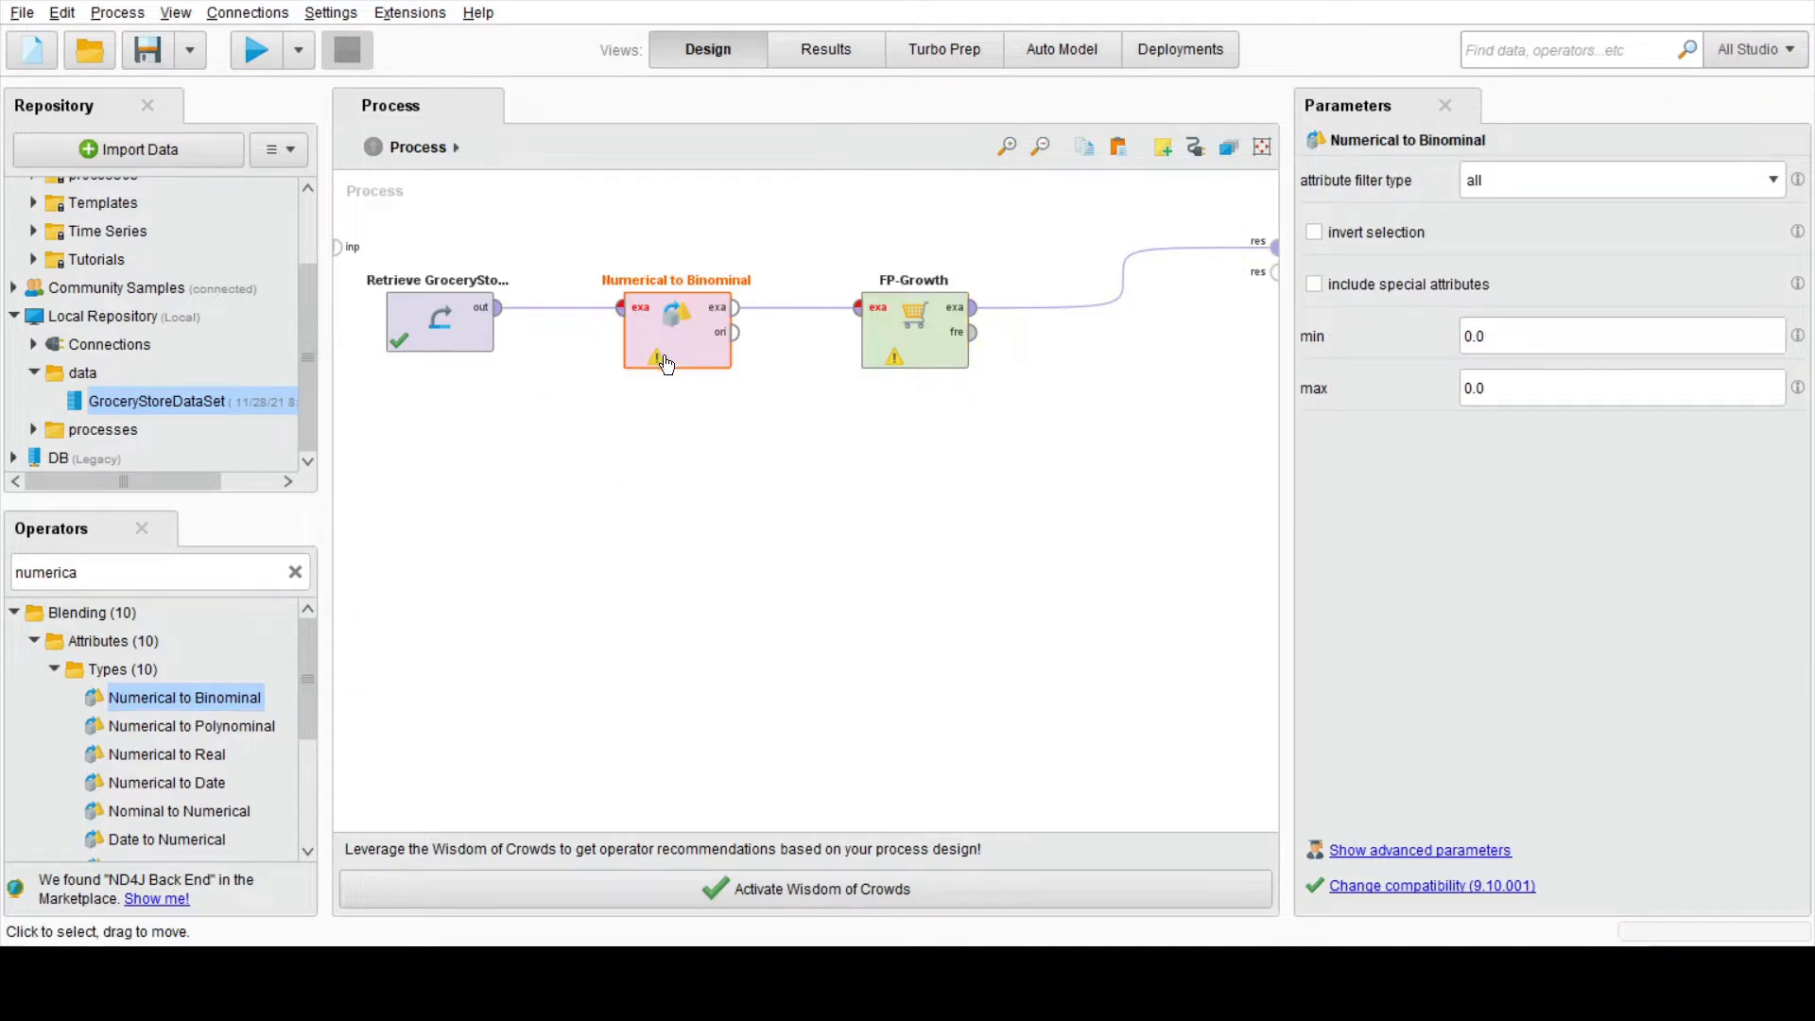
{"action": "left_click", "coordinate": [660, 514]}
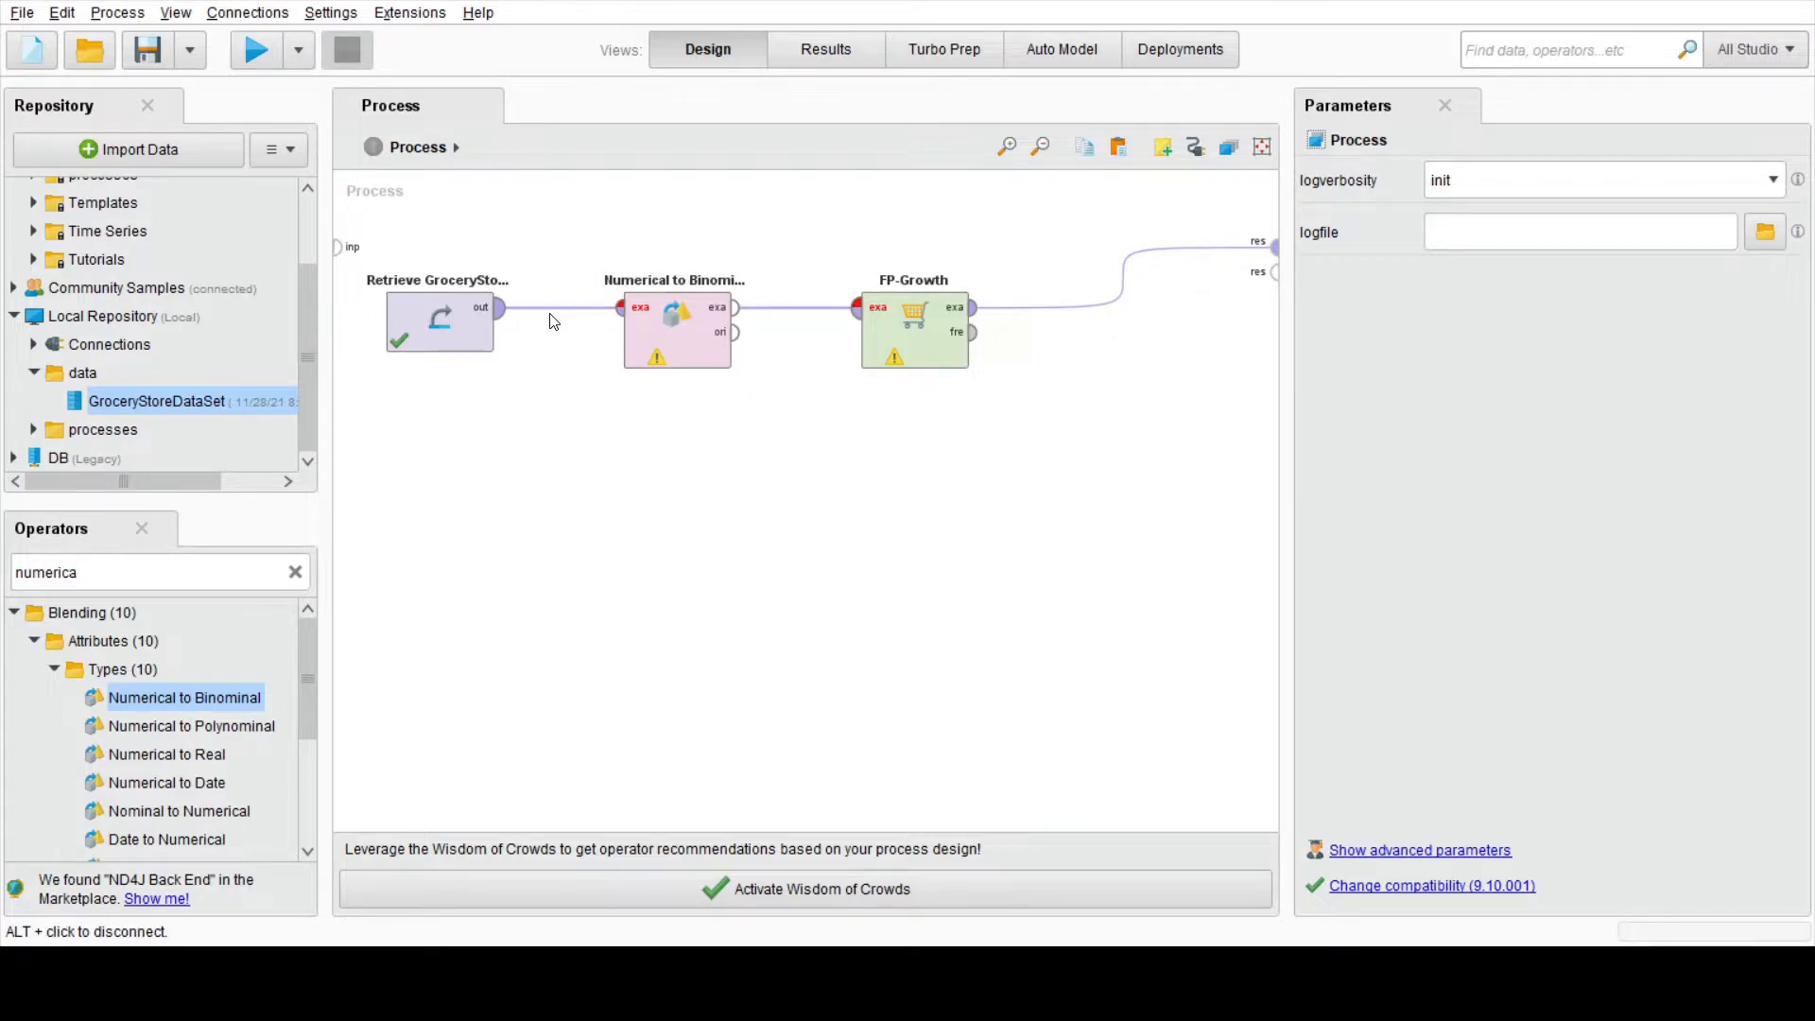
{"action": "left_click", "coordinate": [658, 363]}
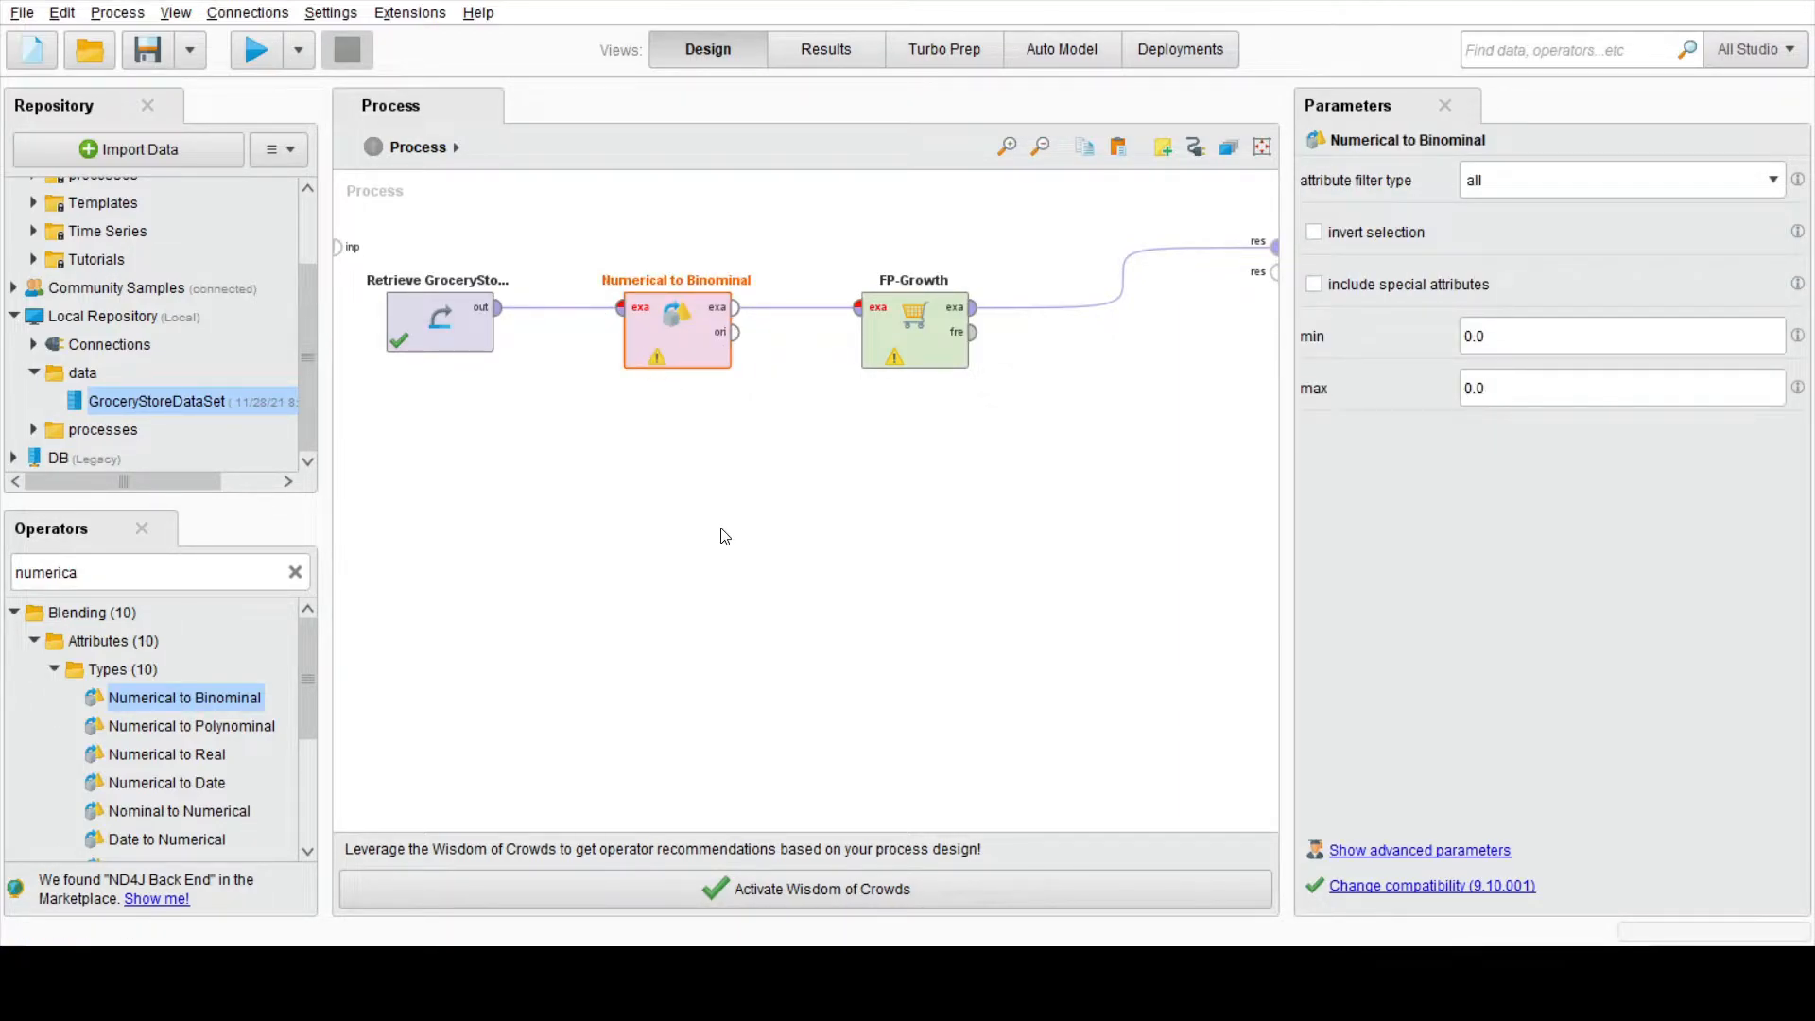
Step: Rewire the operators so Retrieve feeds Numerical to Binominal, whose example output feeds FP-Growth
{"action": "mouse_move", "coordinate": [697, 329]}
{"action": "left_mouse_down"}
{"action": "mouse_move", "coordinate": [698, 450]}
{"action": "mouse_move", "coordinate": [697, 330]}
{"action": "left_mouse_up"}
{"action": "left_click", "coordinate": [677, 305]}
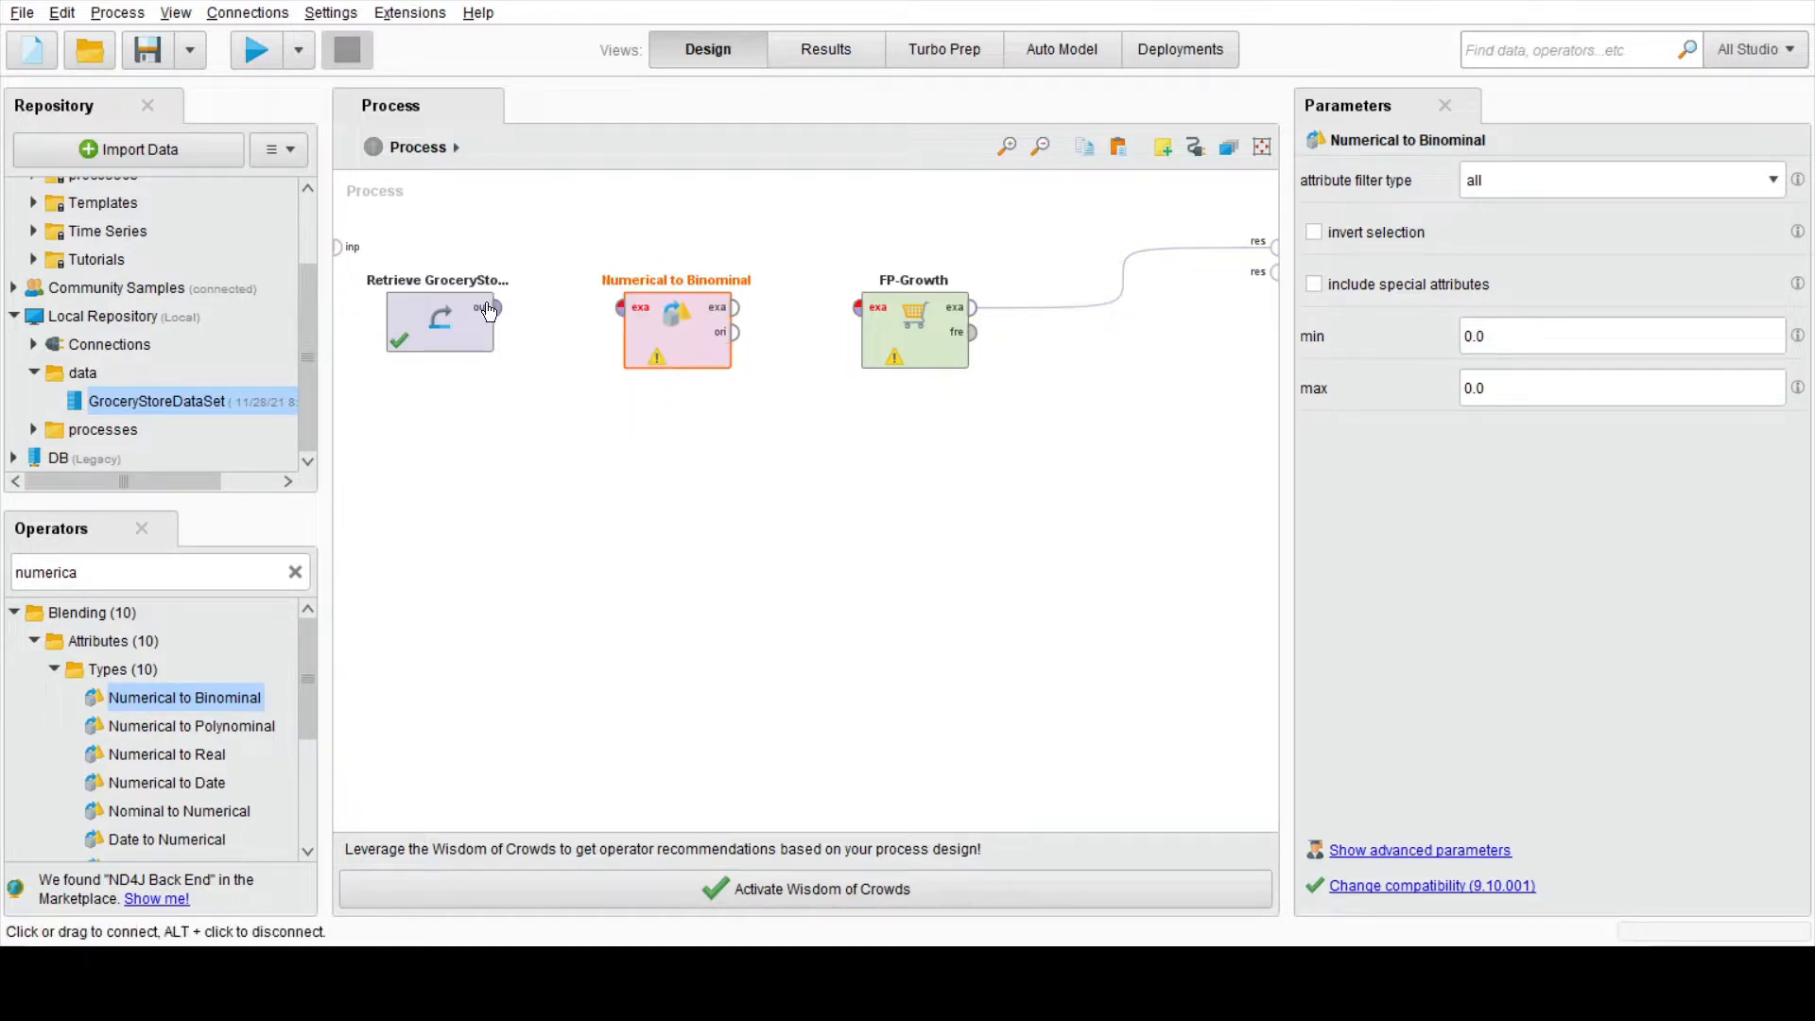
{"action": "left_click", "coordinate": [498, 307]}
{"action": "left_click", "coordinate": [620, 307]}
{"action": "left_click", "coordinate": [736, 307]}
{"action": "left_click", "coordinate": [856, 309]}
{"action": "left_click", "coordinate": [836, 424]}
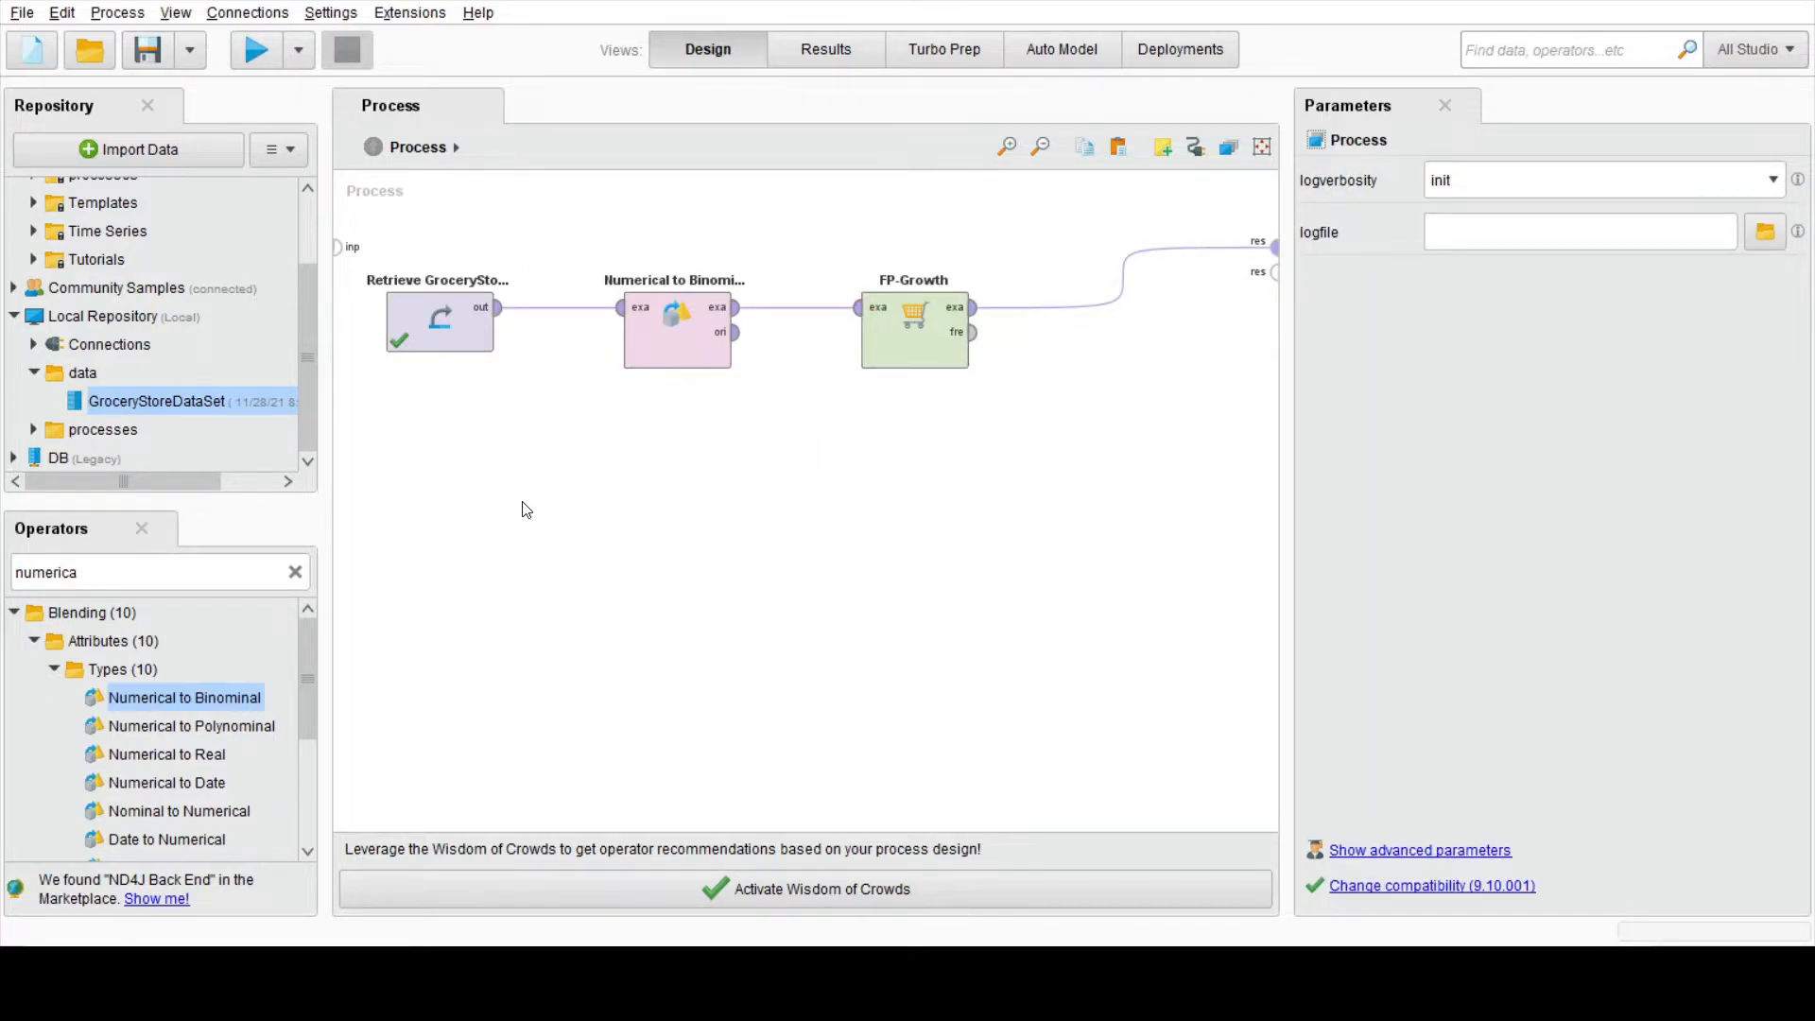
Step: Run the process and examine all columns of the example set produced by Numerical to Binominal
{"action": "left_click", "coordinate": [252, 55]}
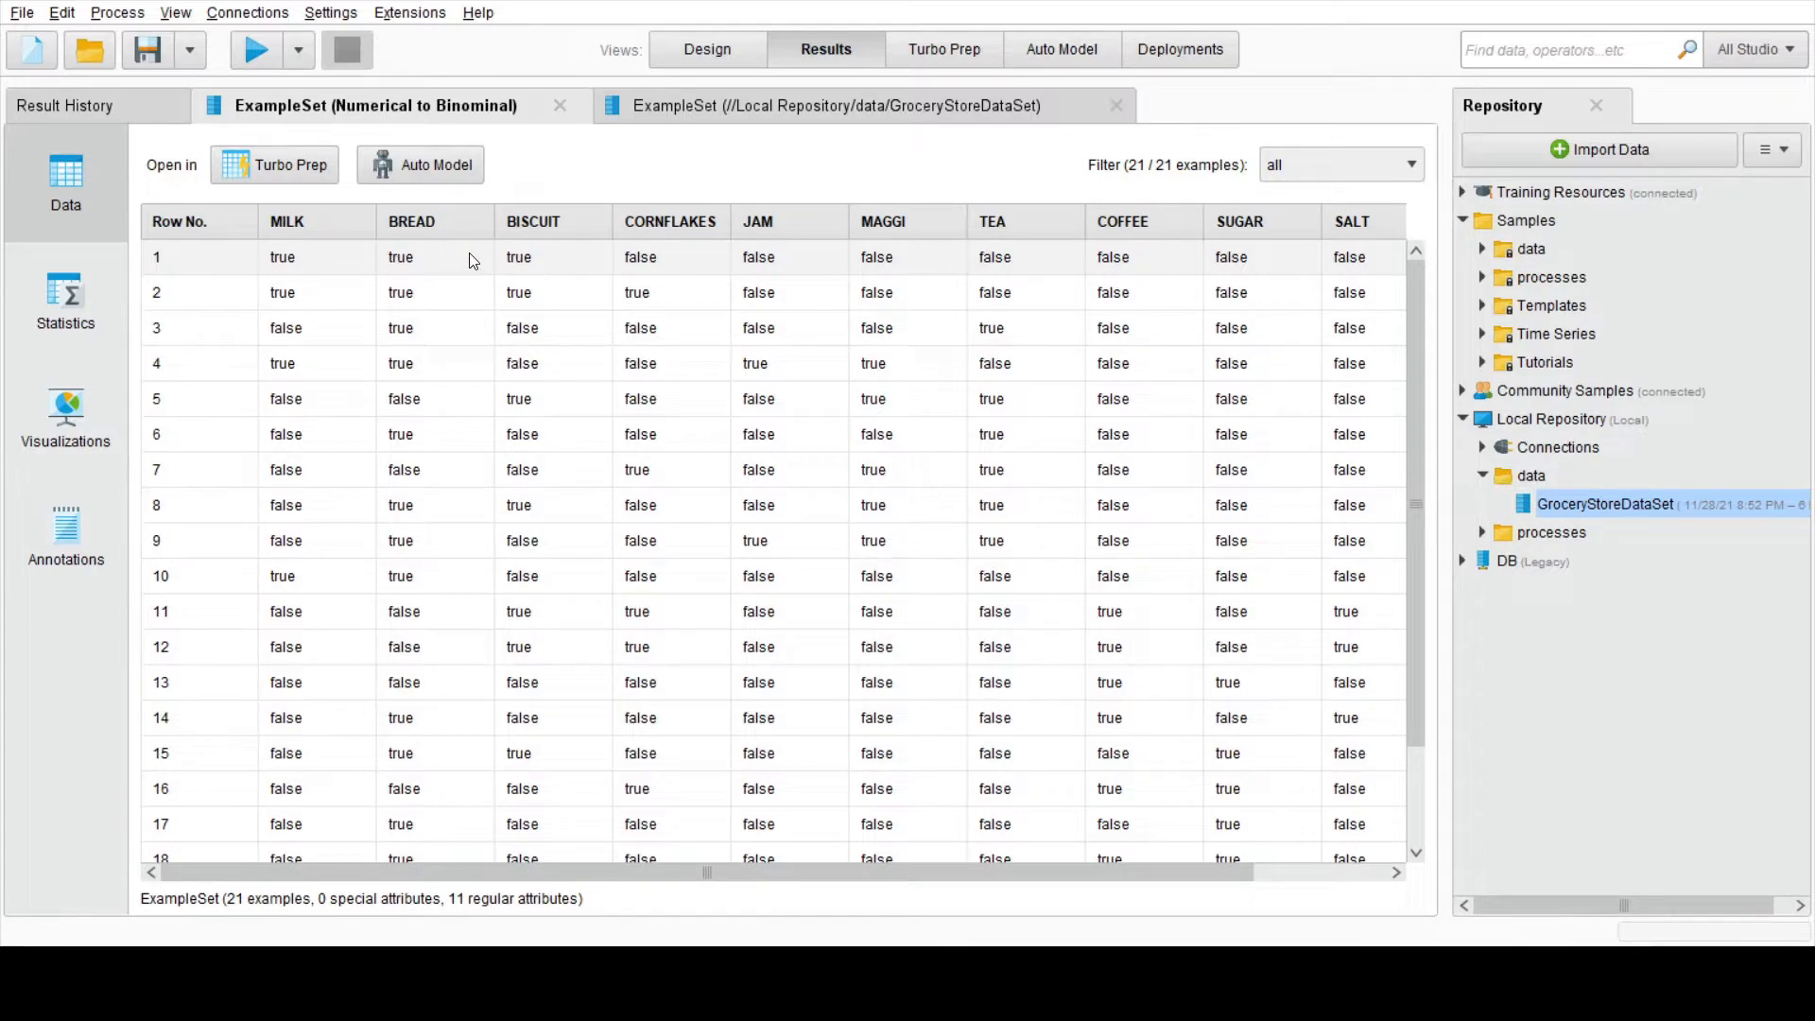
{"action": "left_click_drag", "start_coordinate": [1060, 872], "coordinate": [1223, 871]}
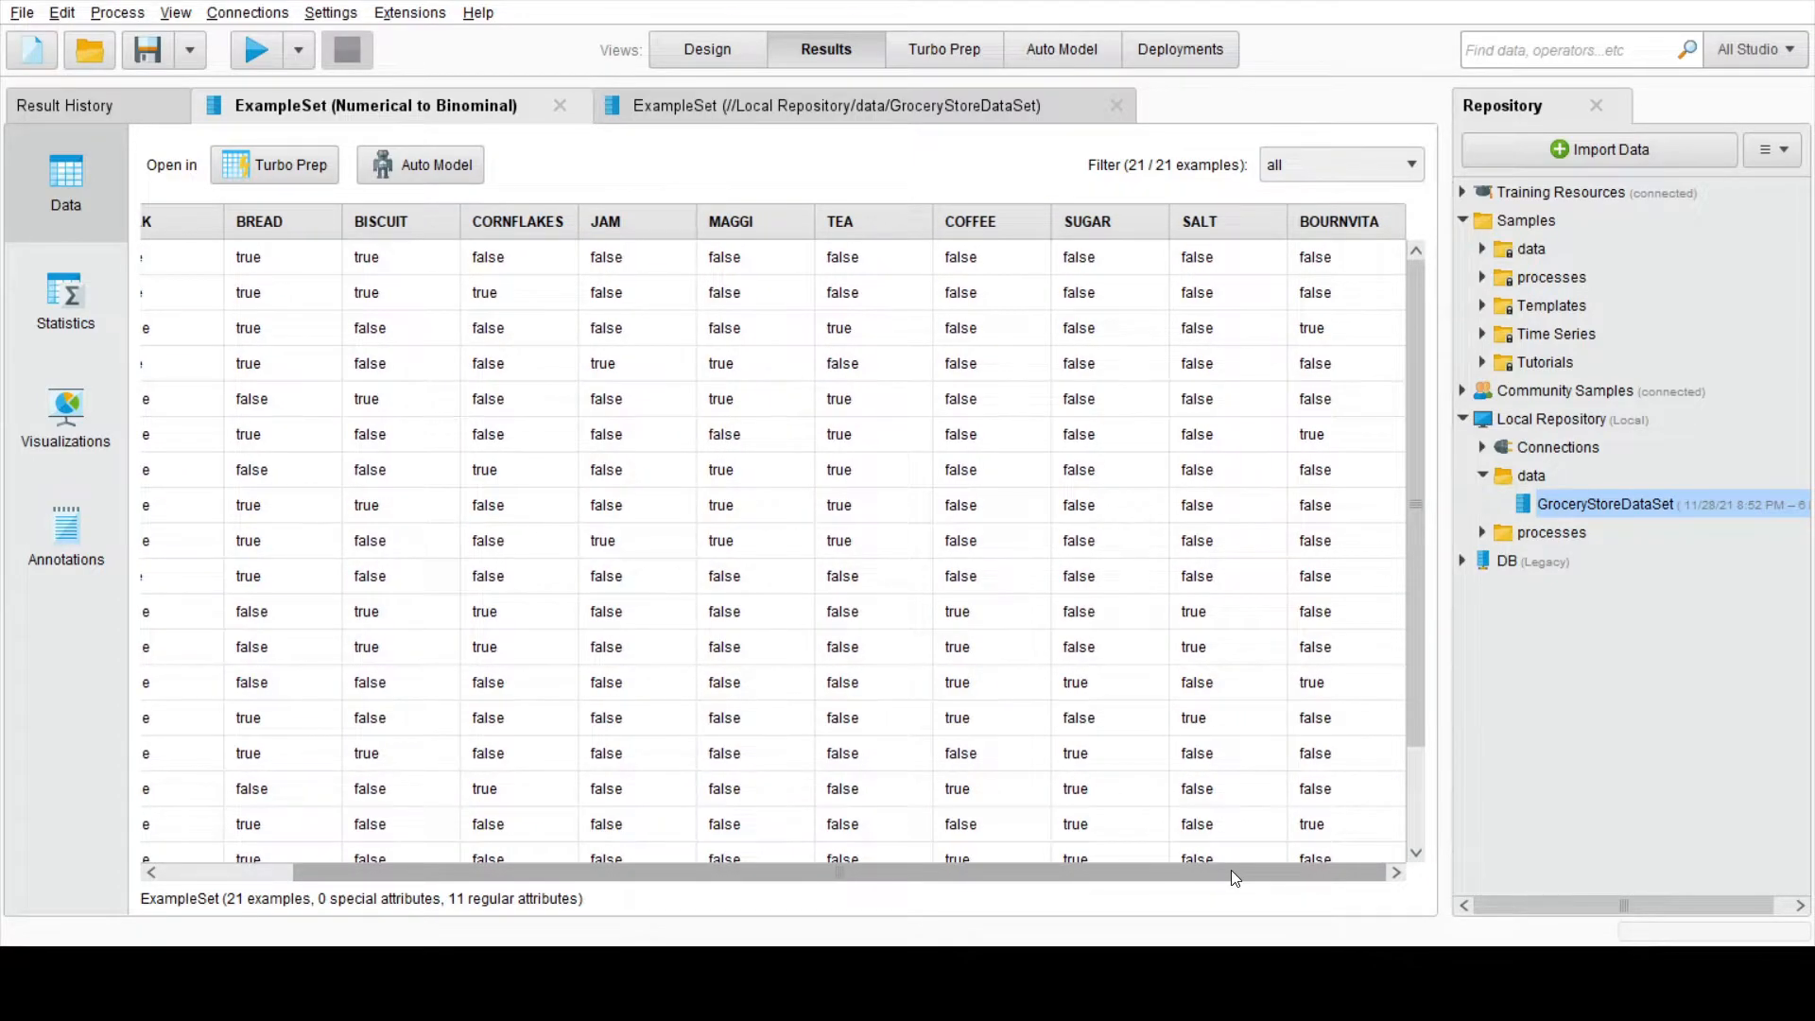
{"action": "left_click_drag", "start_coordinate": [1230, 870], "coordinate": [972, 864]}
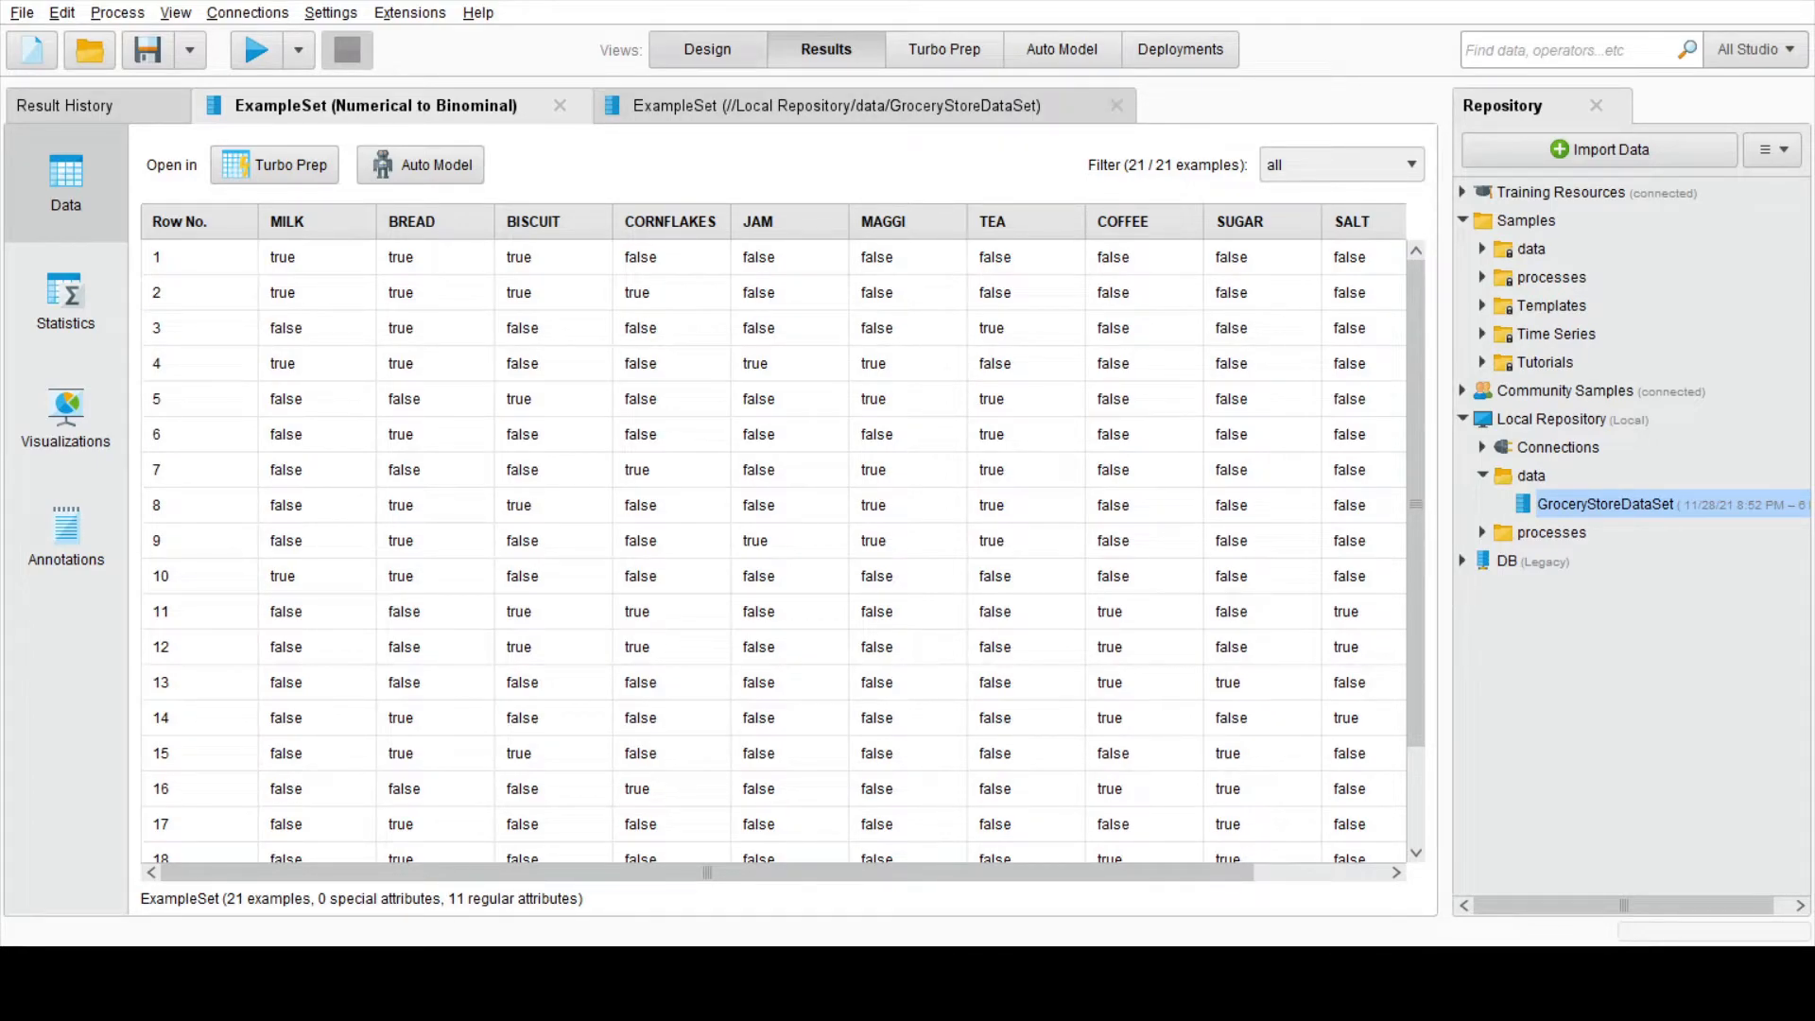
Step: Connect FP-Growth's frequent item sets output to the second result port of the process
{"action": "left_click", "coordinate": [707, 49]}
{"action": "left_click", "coordinate": [977, 333]}
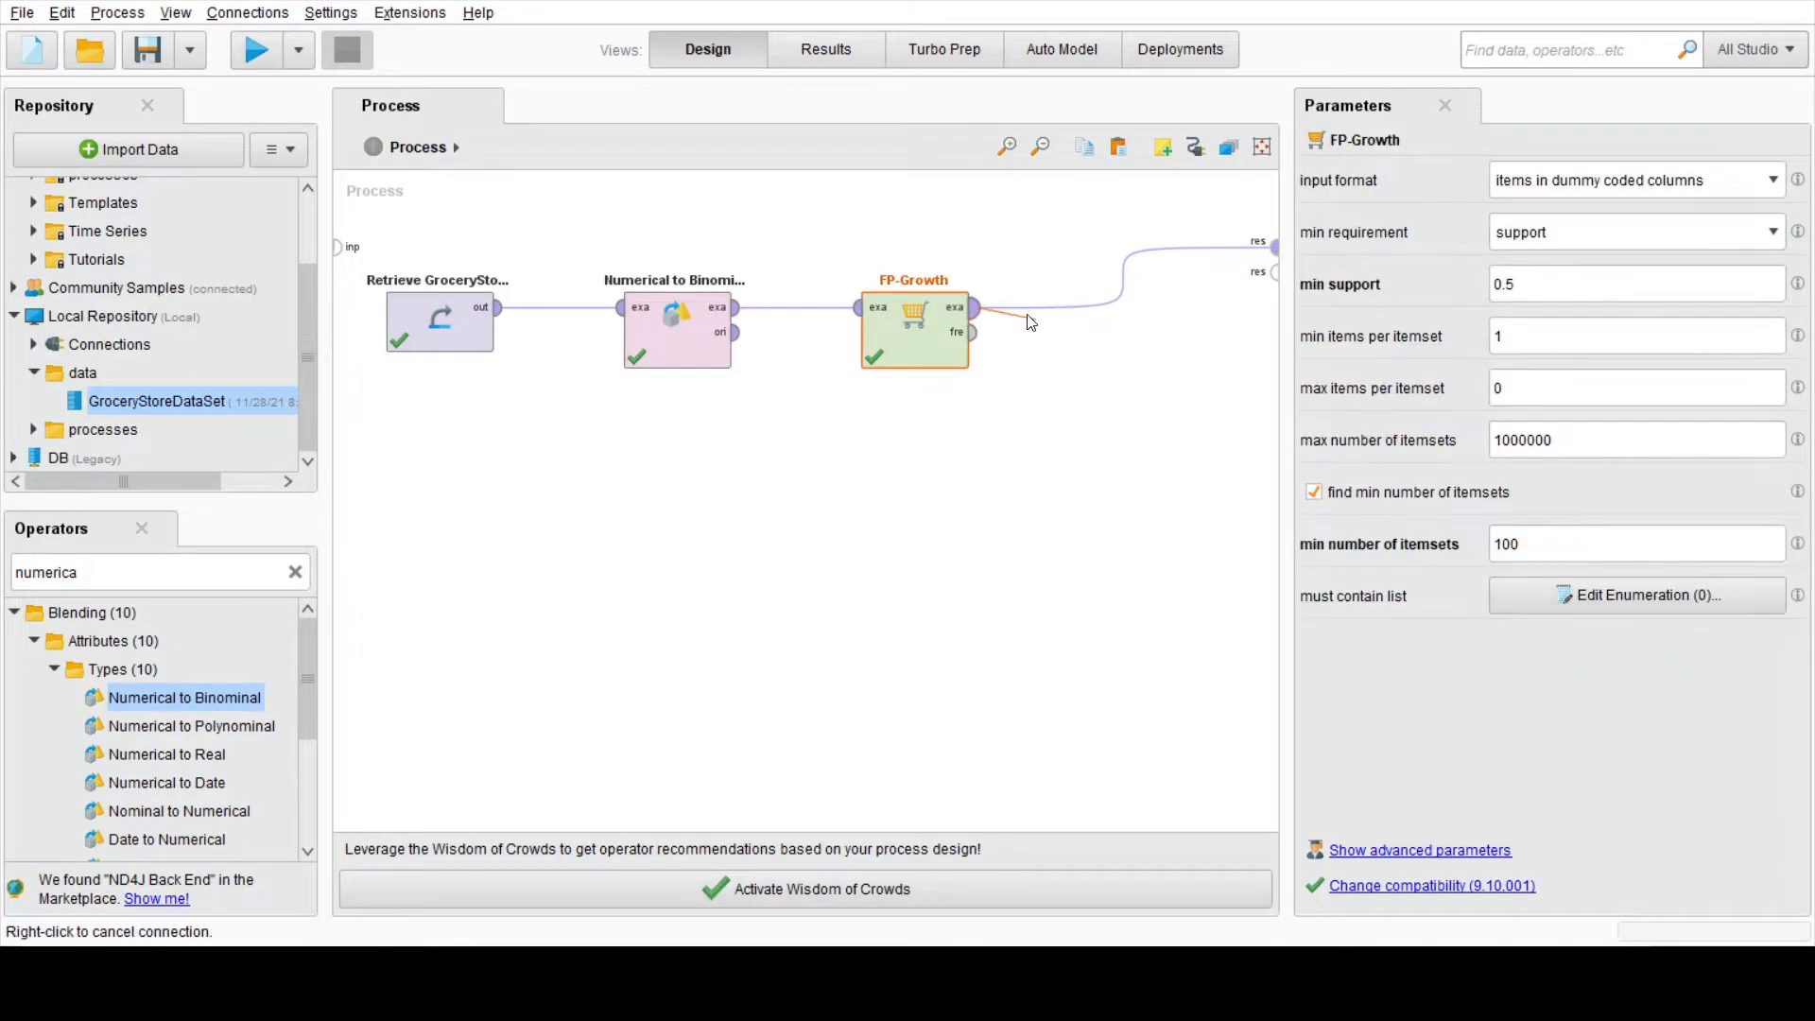
{"action": "left_click", "coordinate": [980, 332]}
{"action": "left_click", "coordinate": [1276, 271]}
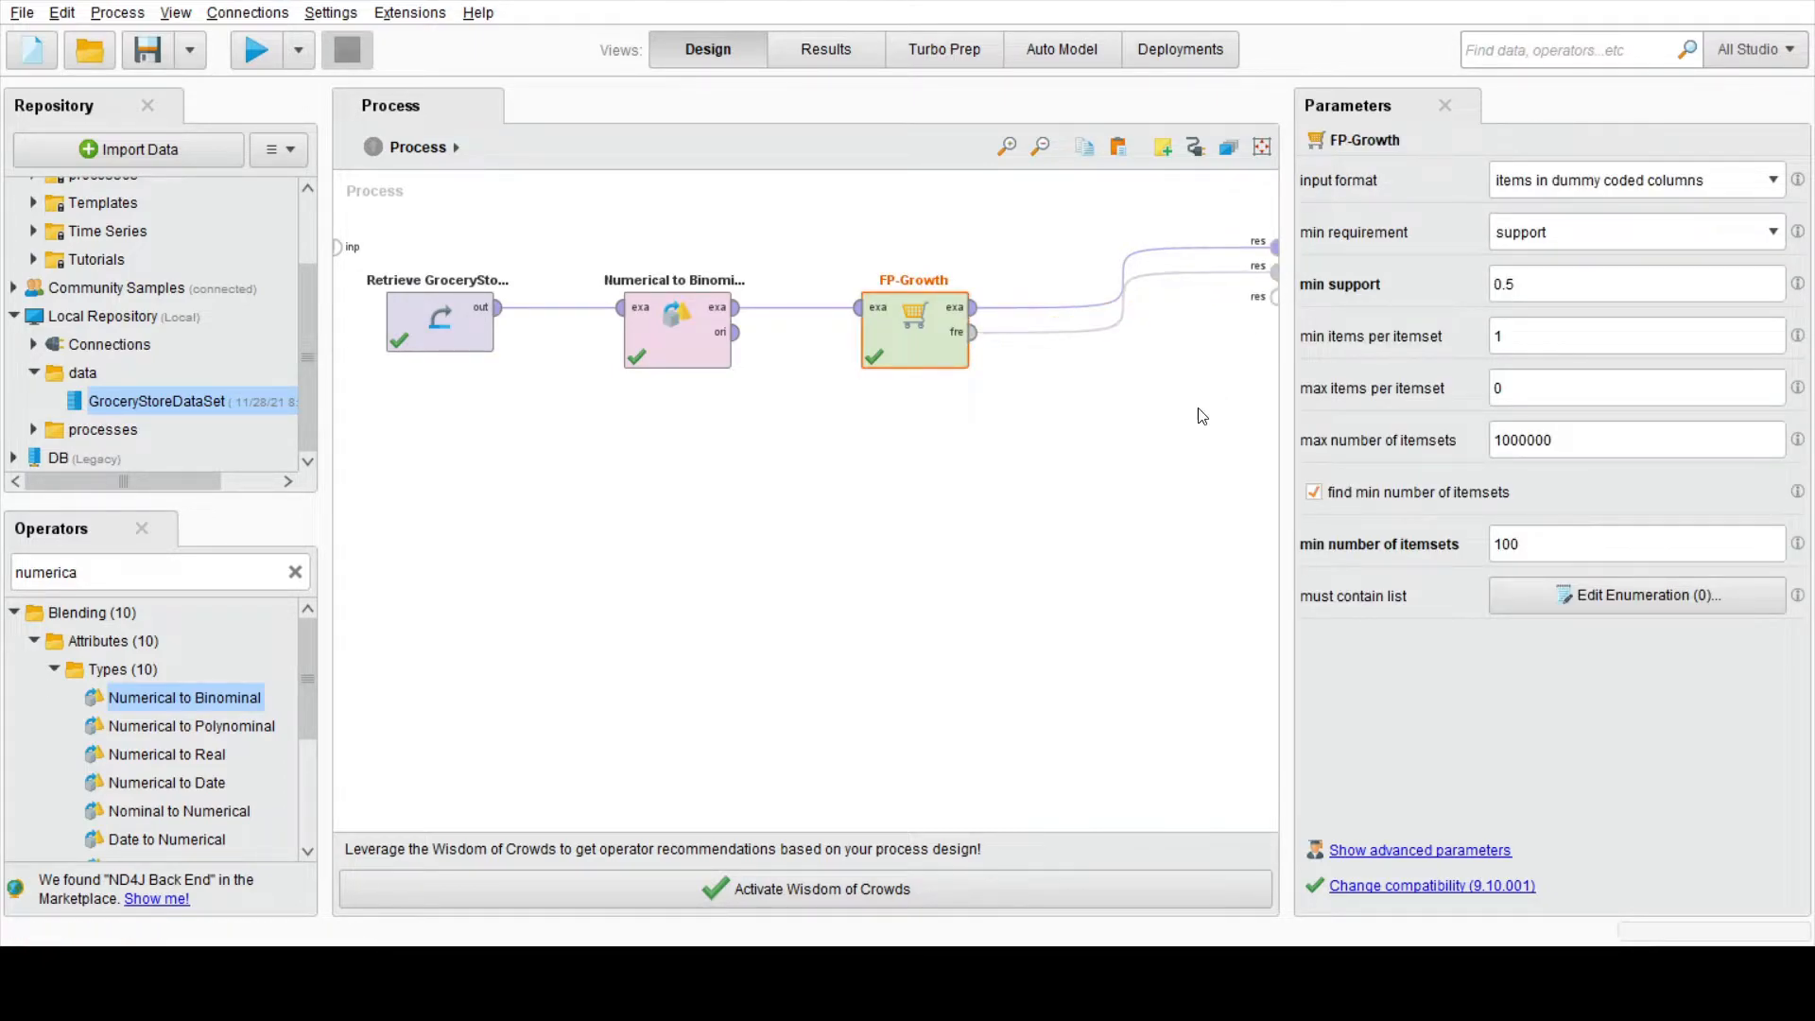
Step: Run the process and examine the frequent item sets and their support values
{"action": "left_click", "coordinate": [248, 61]}
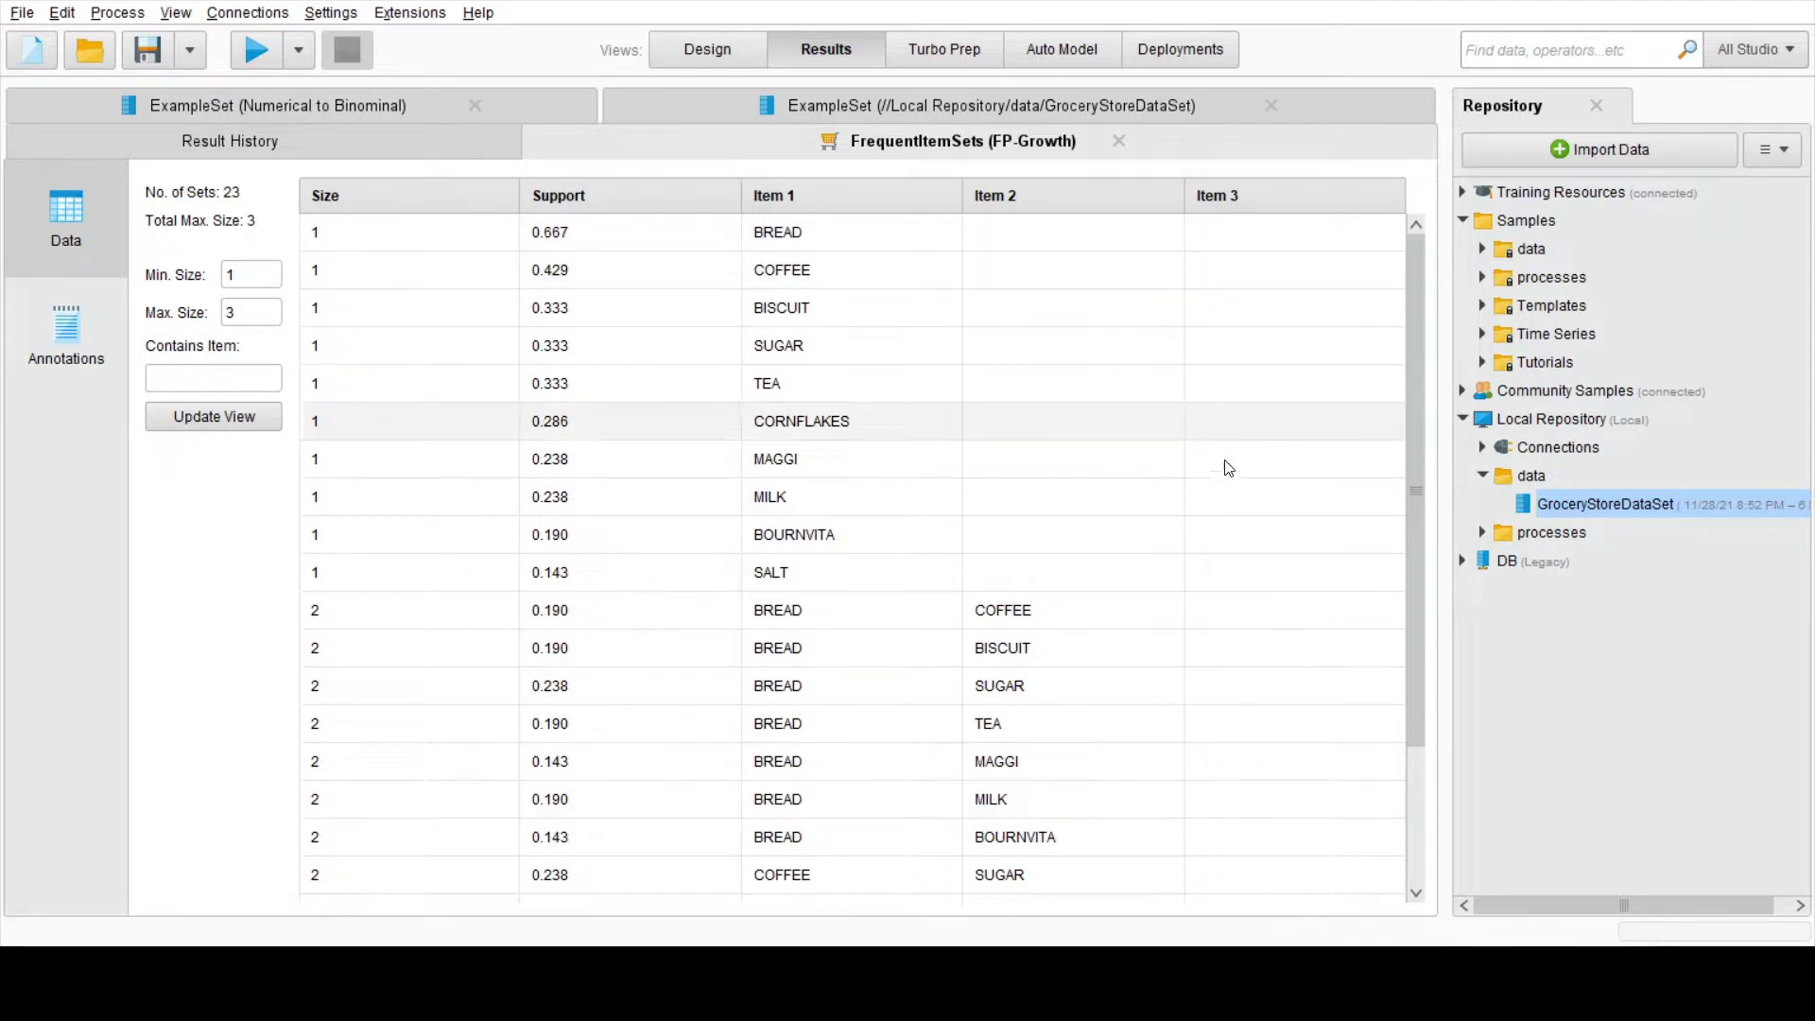
{"action": "scroll", "coordinate": [1233, 437], "scroll_direction": "down", "scroll_amount": 2}
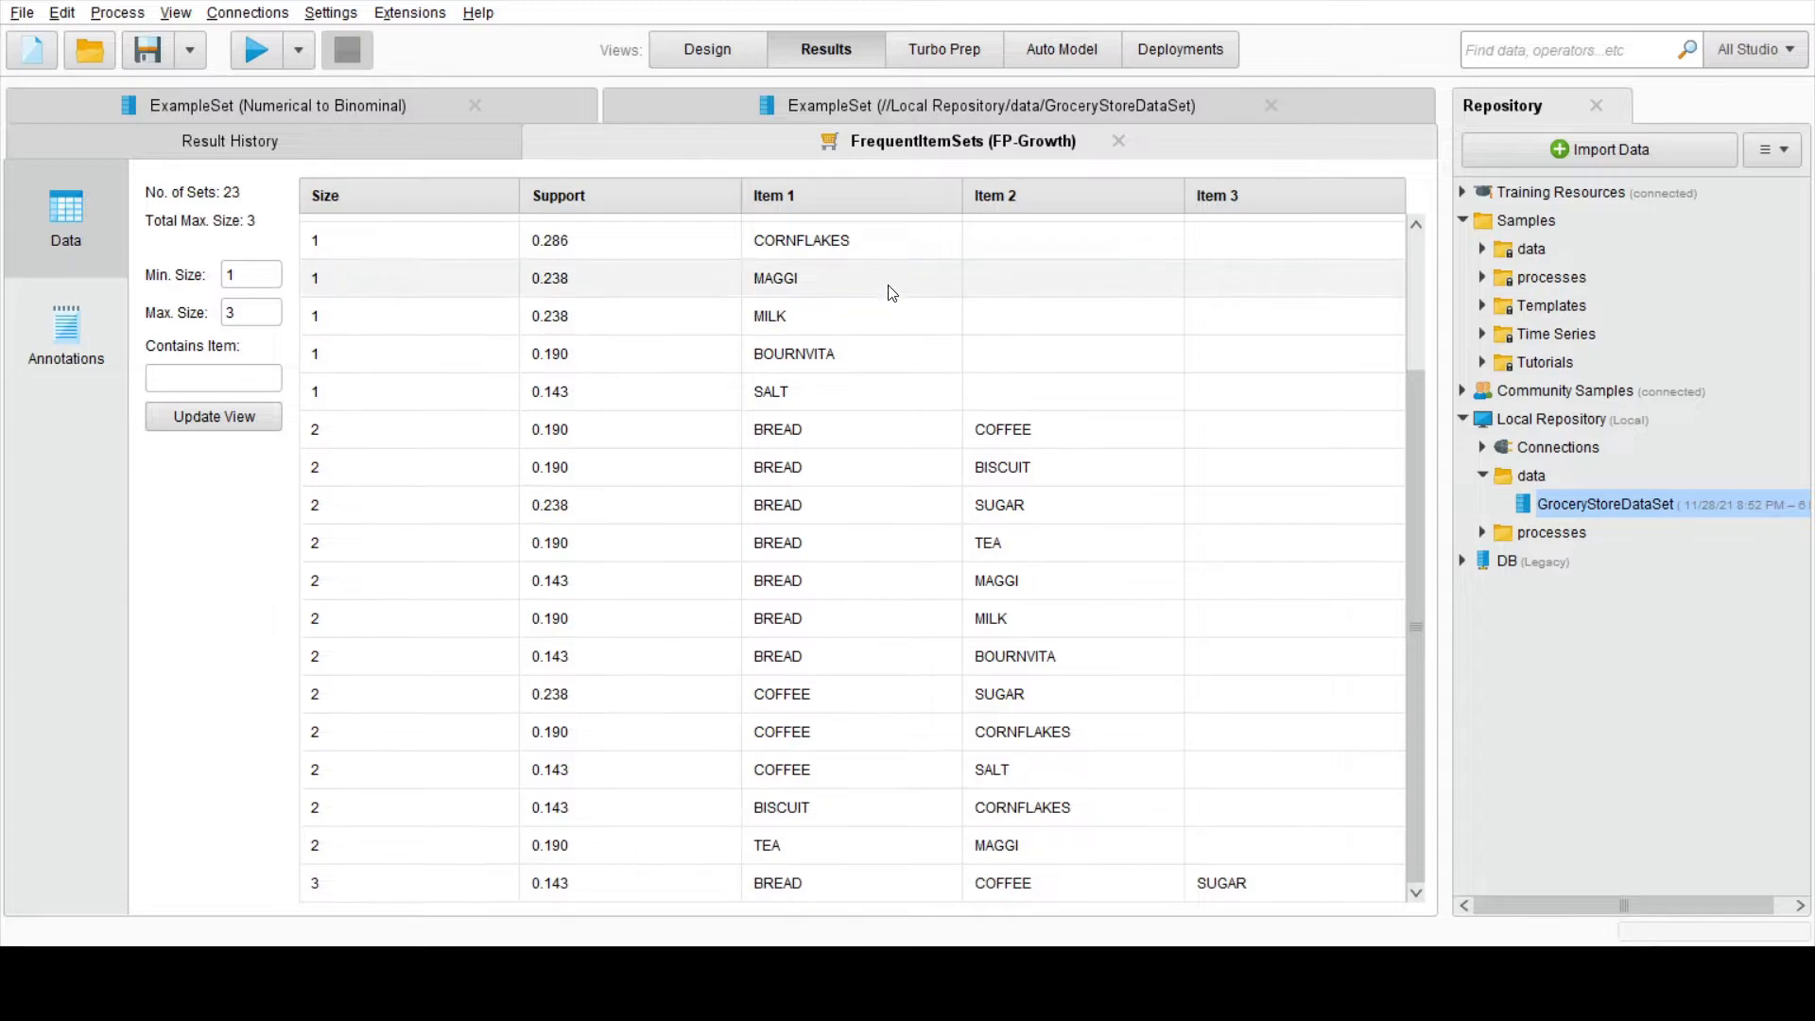
{"action": "scroll", "coordinate": [1047, 491], "scroll_direction": "up", "scroll_amount": 2}
{"action": "scroll", "coordinate": [1047, 490], "scroll_direction": "down", "scroll_amount": 2}
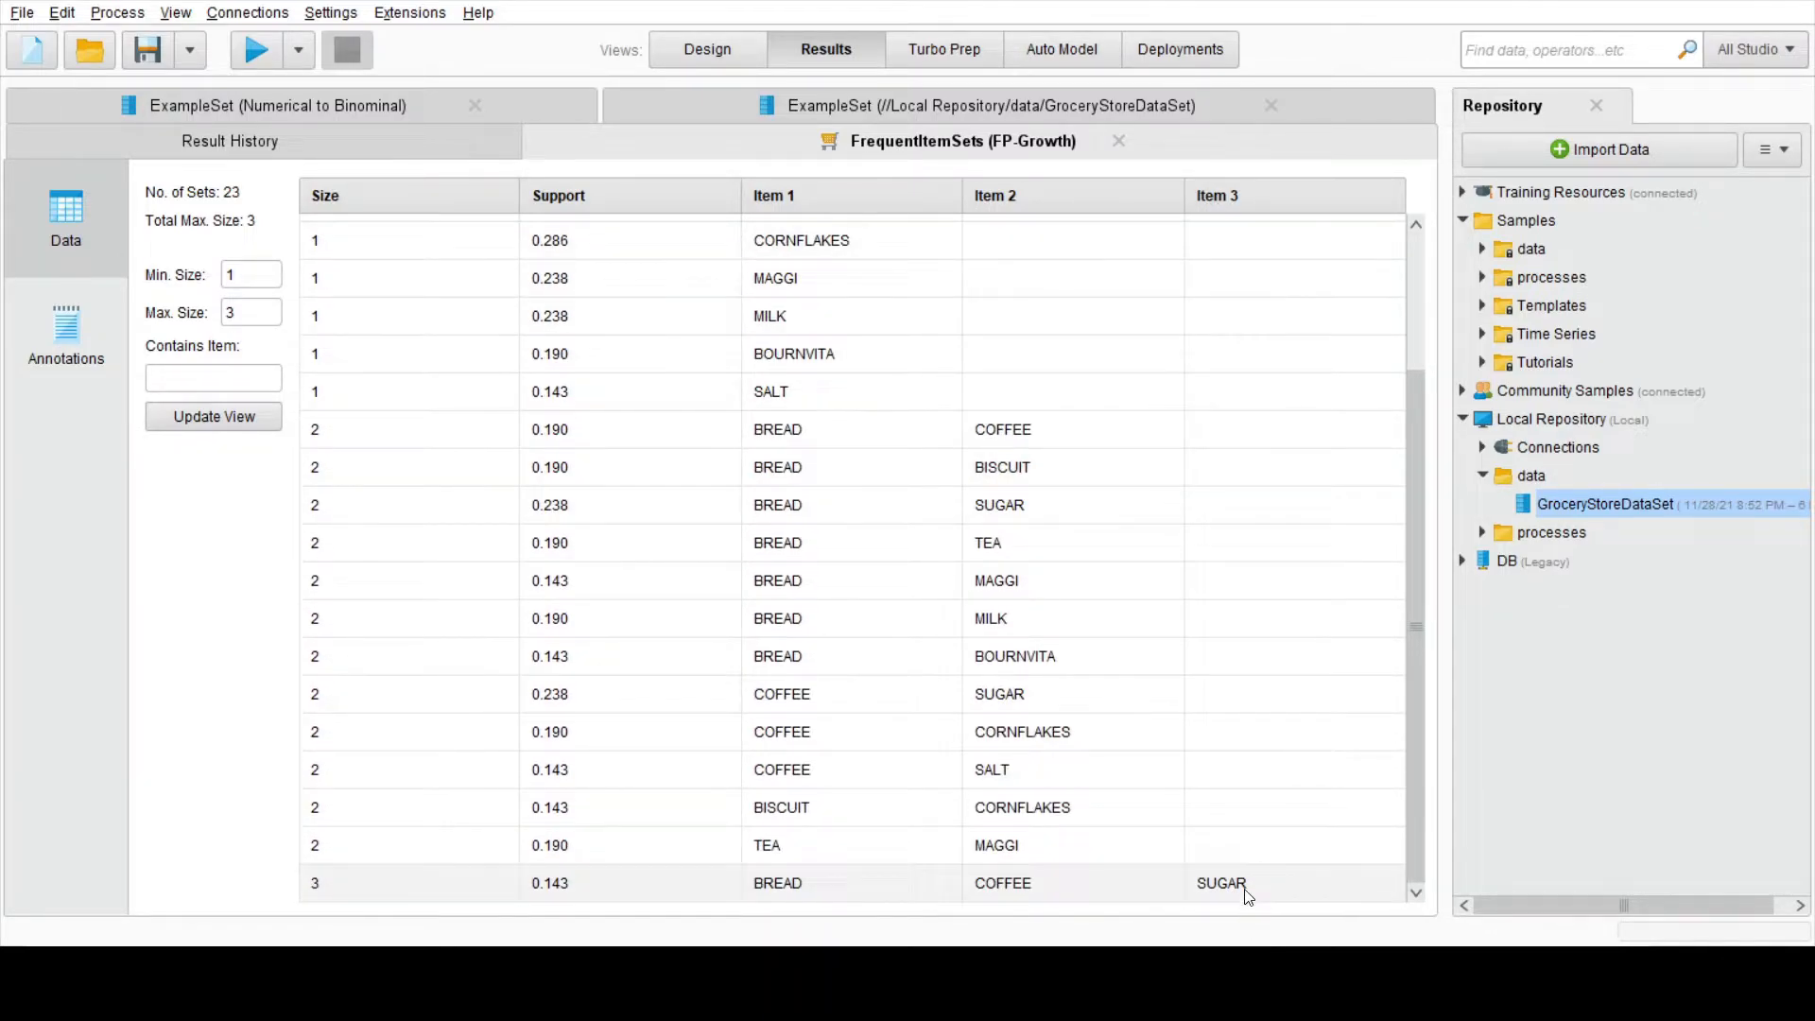
{"action": "scroll", "coordinate": [1039, 775], "scroll_direction": "up", "scroll_amount": 2}
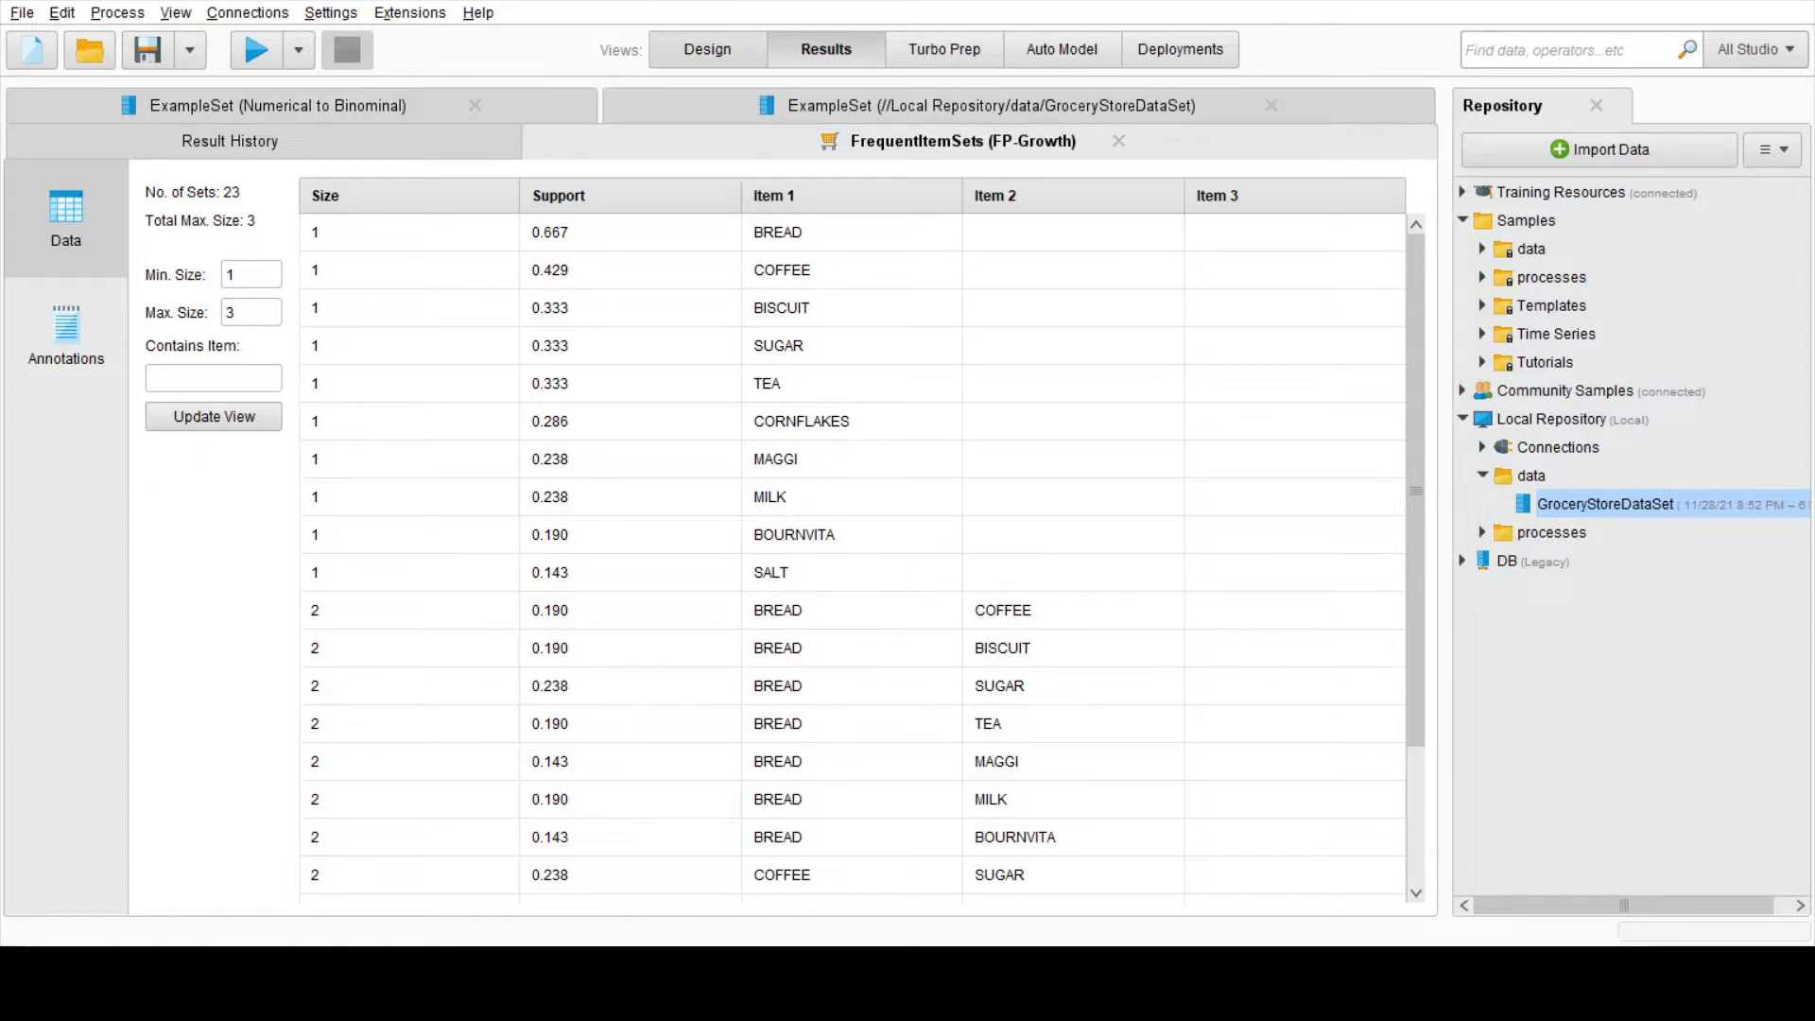
Step: Find the Create Association Rules operator and place it below FP-Growth in the process
{"action": "left_click", "coordinate": [709, 55]}
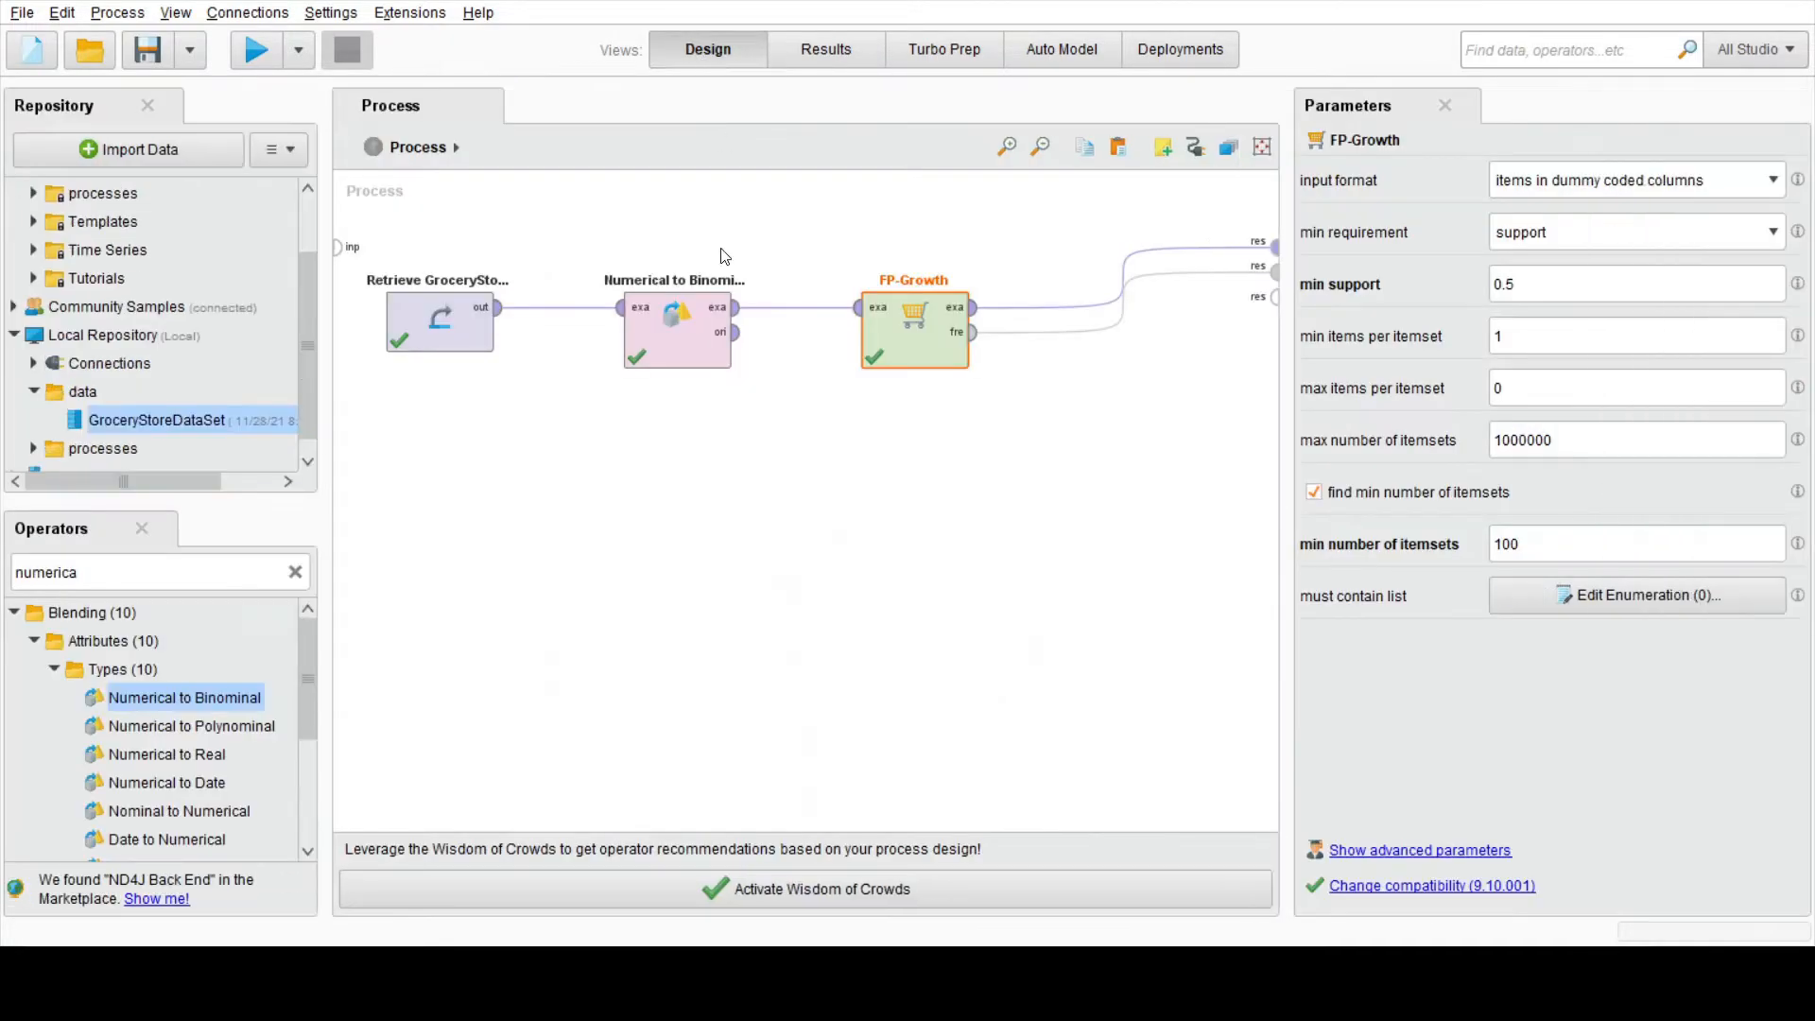
{"action": "double_click", "coordinate": [197, 578]}
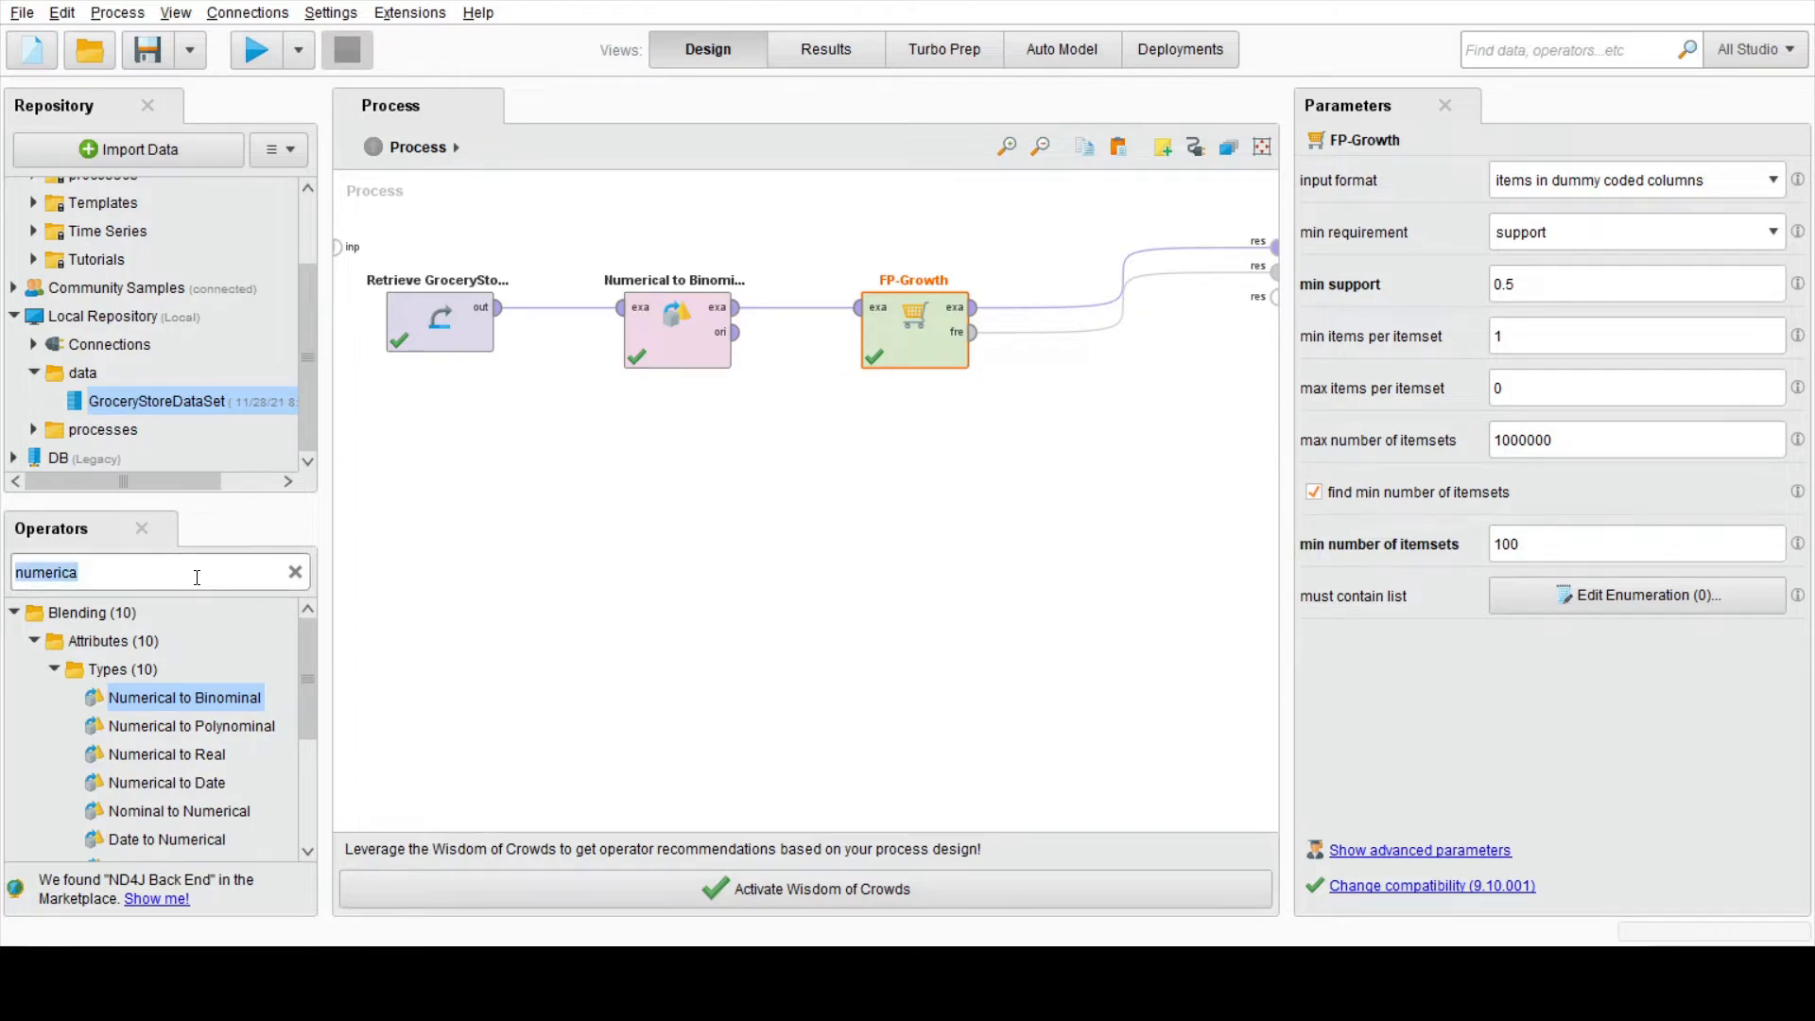
{"action": "type", "text": "create"}
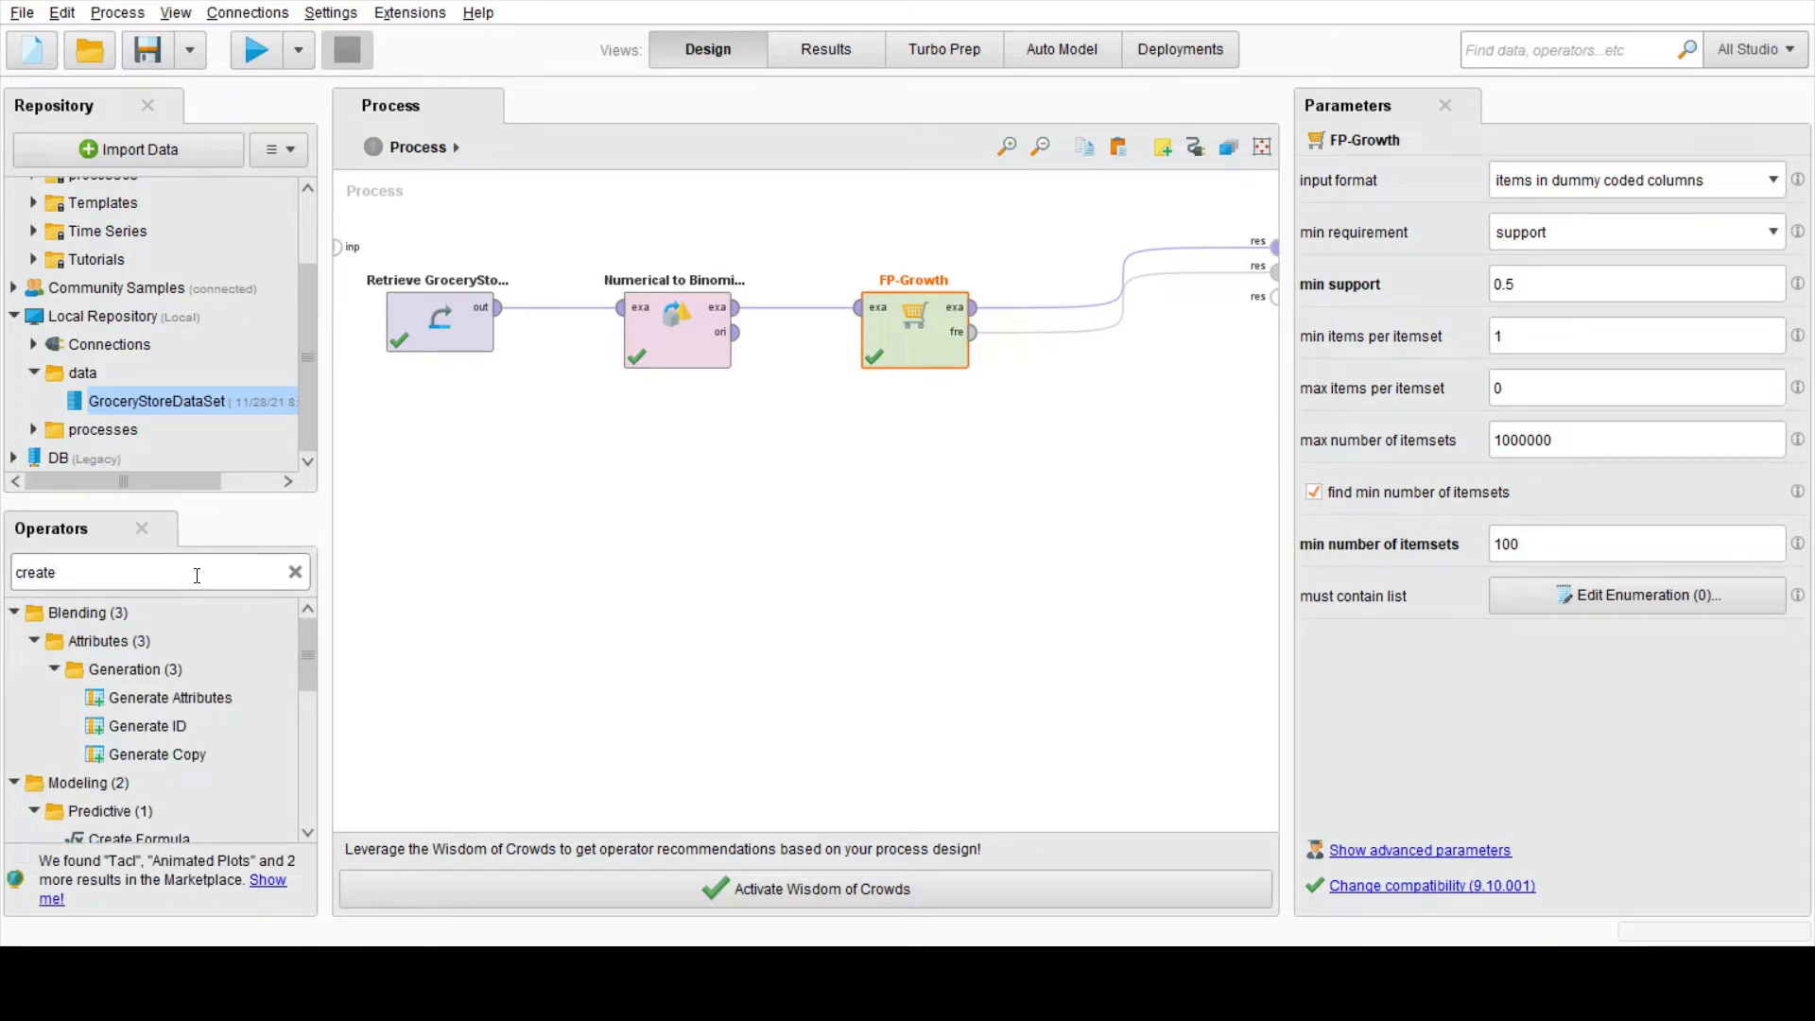
{"action": "type", "text": " ass"}
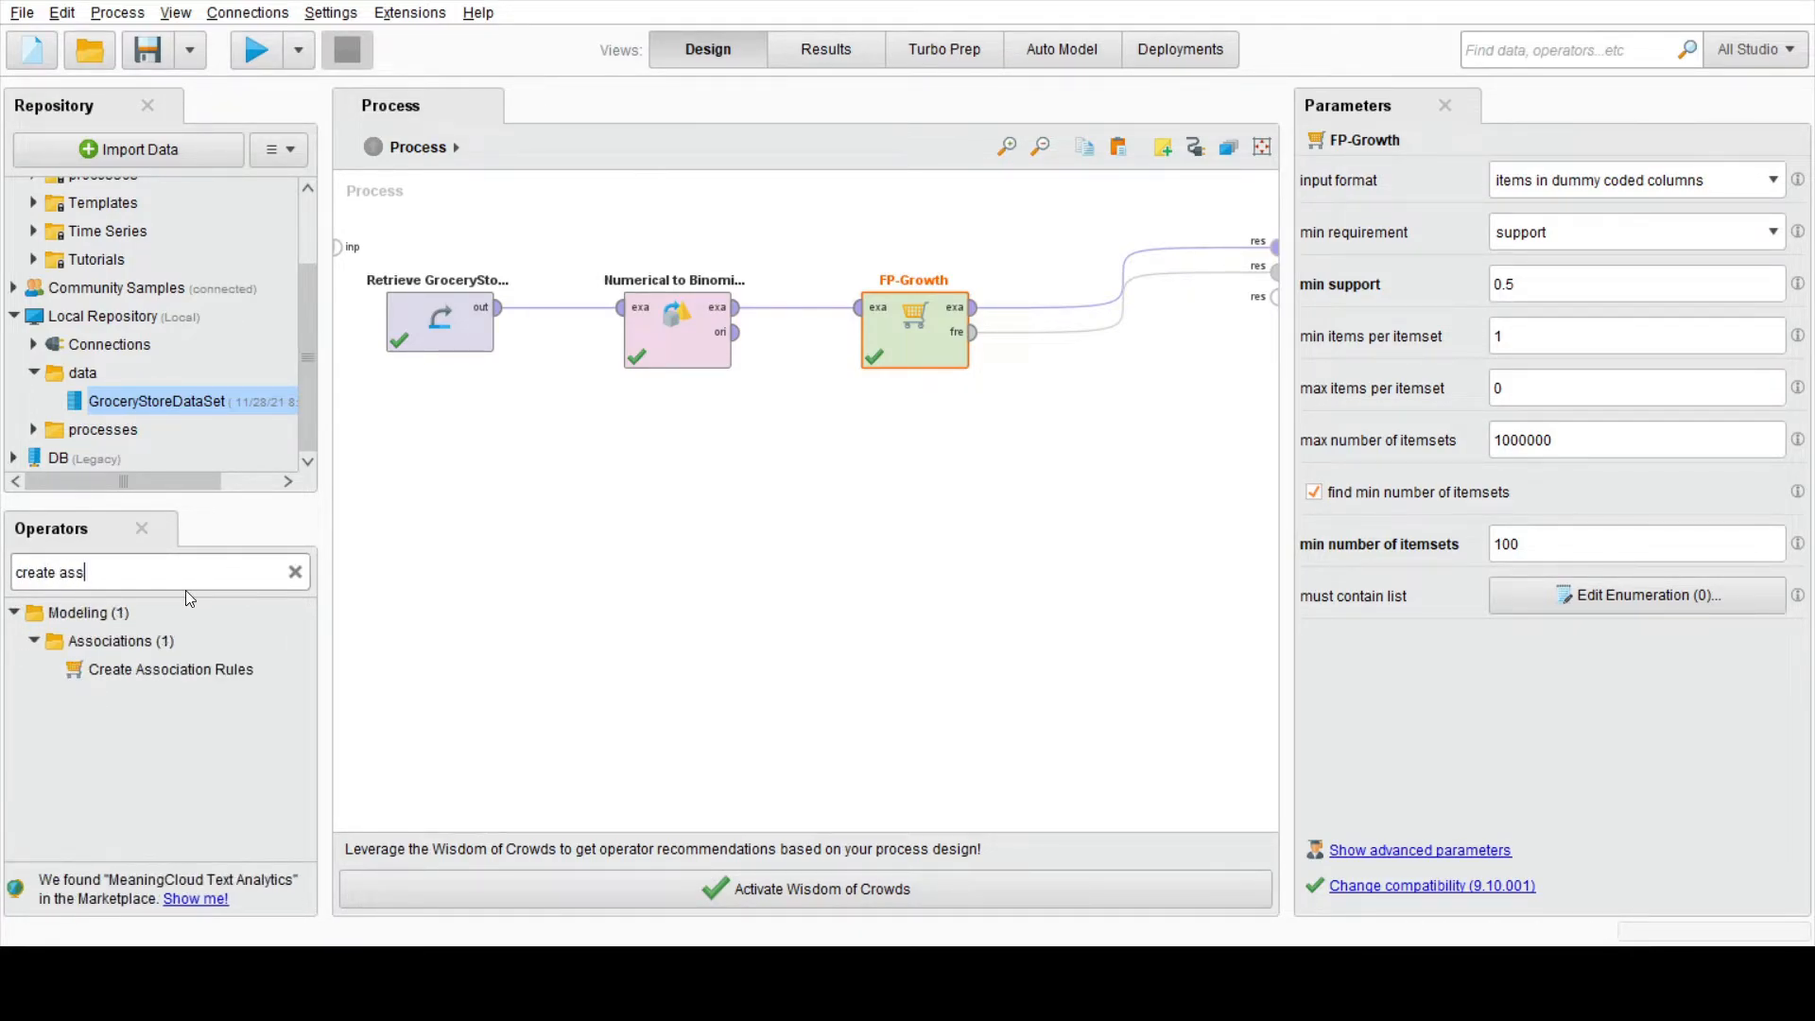
{"action": "left_click", "coordinate": [189, 671]}
{"action": "left_click_drag", "start_coordinate": [848, 512], "coordinate": [993, 449]}
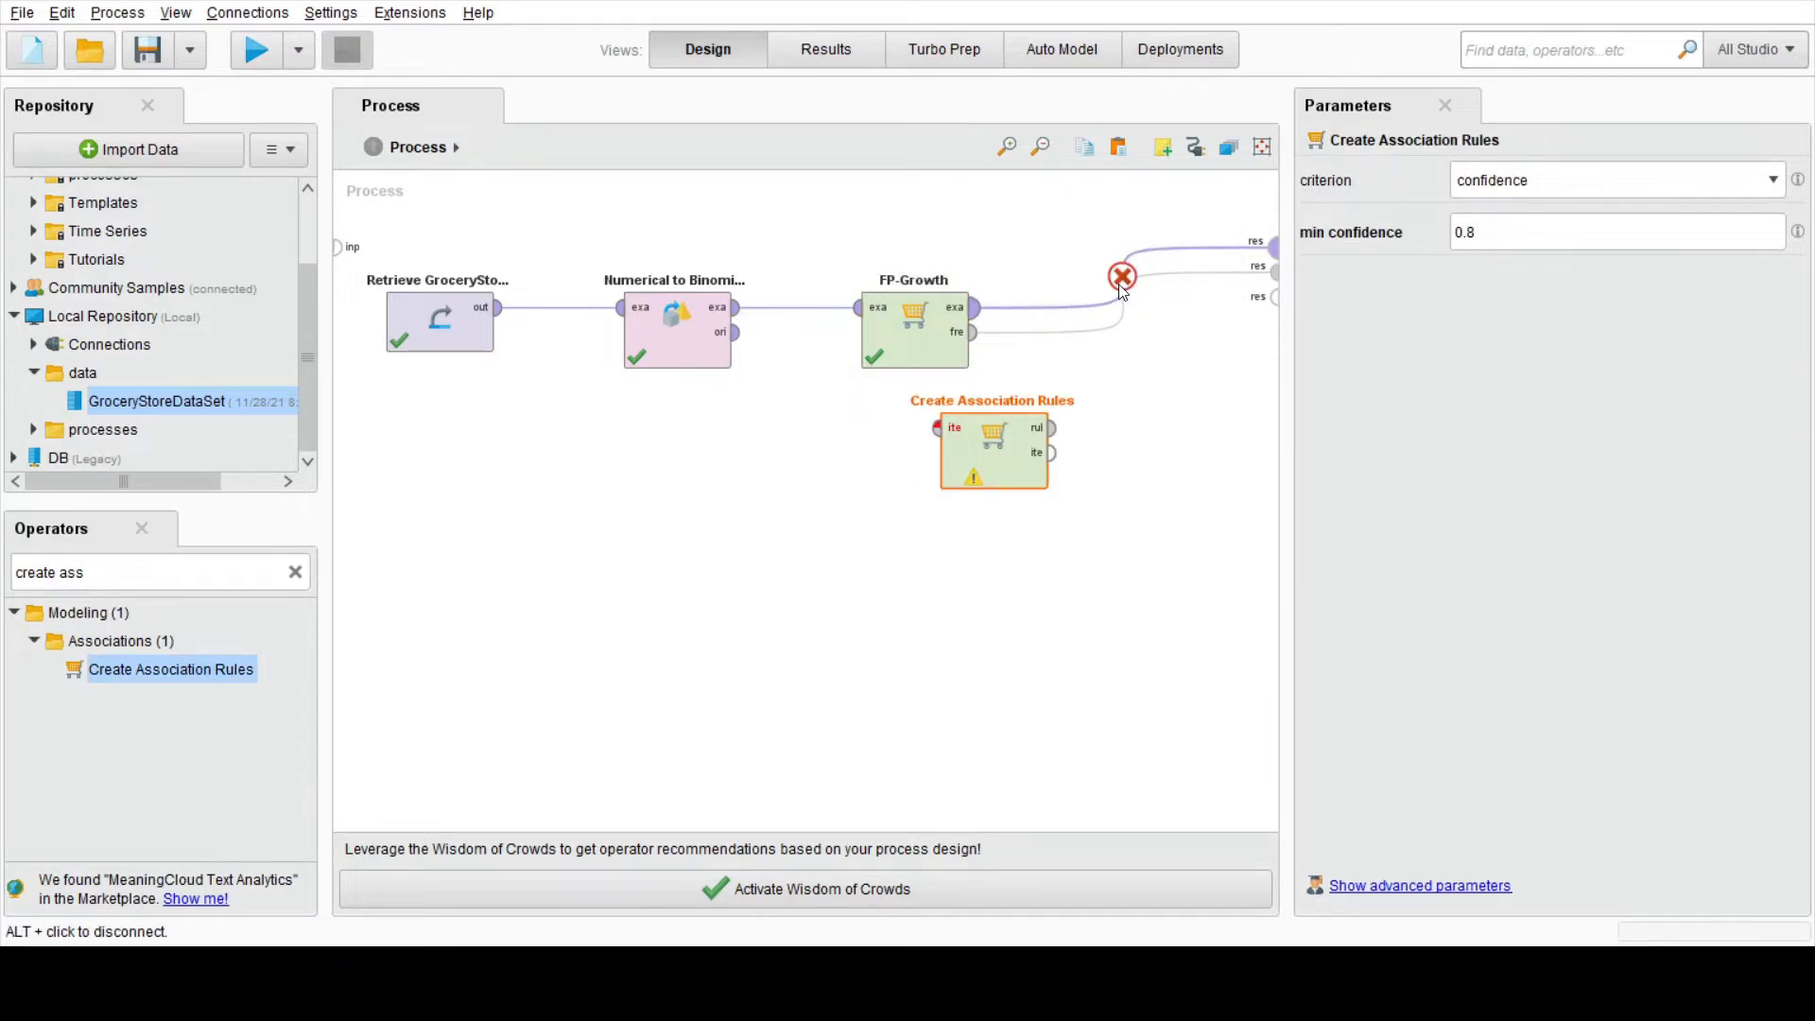
Step: Remove both FP-Growth result connections and rearrange the layout, with FP-Growth lower and Create Association Rules in the upper row
{"action": "left_click", "coordinate": [1121, 292]}
{"action": "left_click", "coordinate": [1121, 294]}
{"action": "left_click_drag", "start_coordinate": [818, 413], "coordinate": [818, 474]}
{"action": "left_click_drag", "start_coordinate": [965, 436], "coordinate": [1043, 315]}
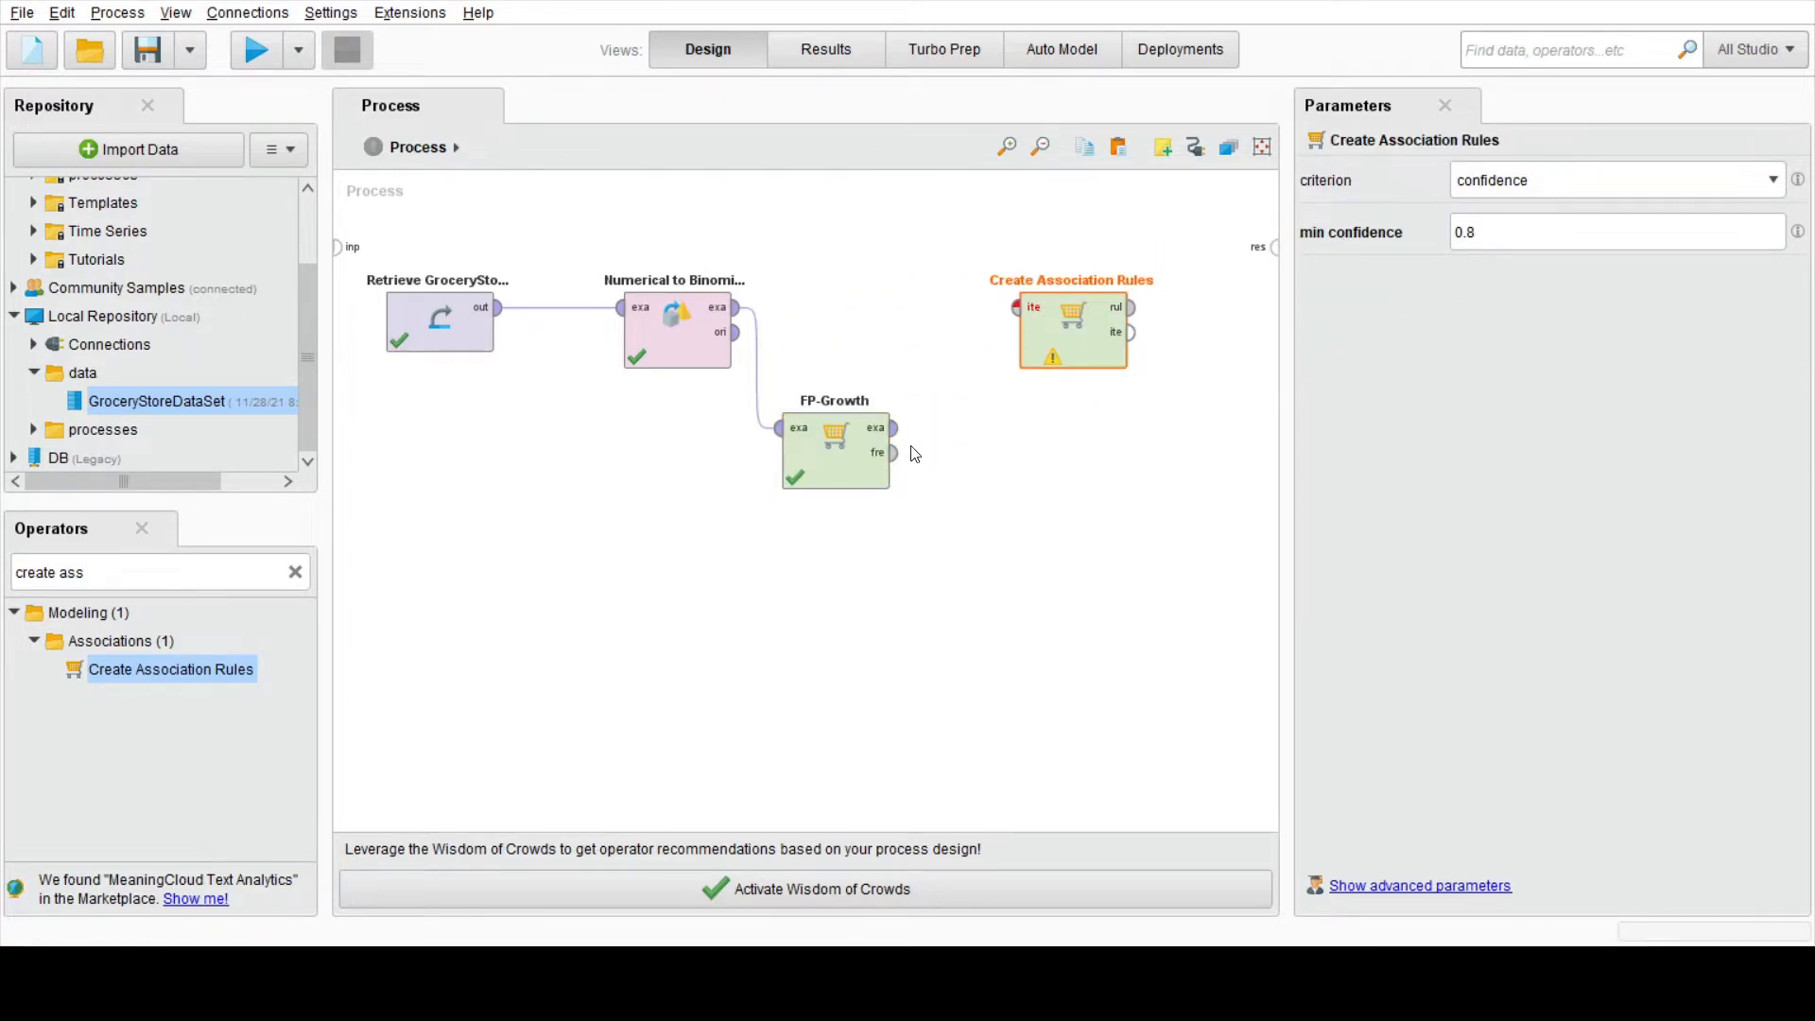
Step: Connect FP-Growth's frequent item sets to Create Association Rules and its rules output to the first result port, and run the process
{"action": "left_click", "coordinate": [893, 453]}
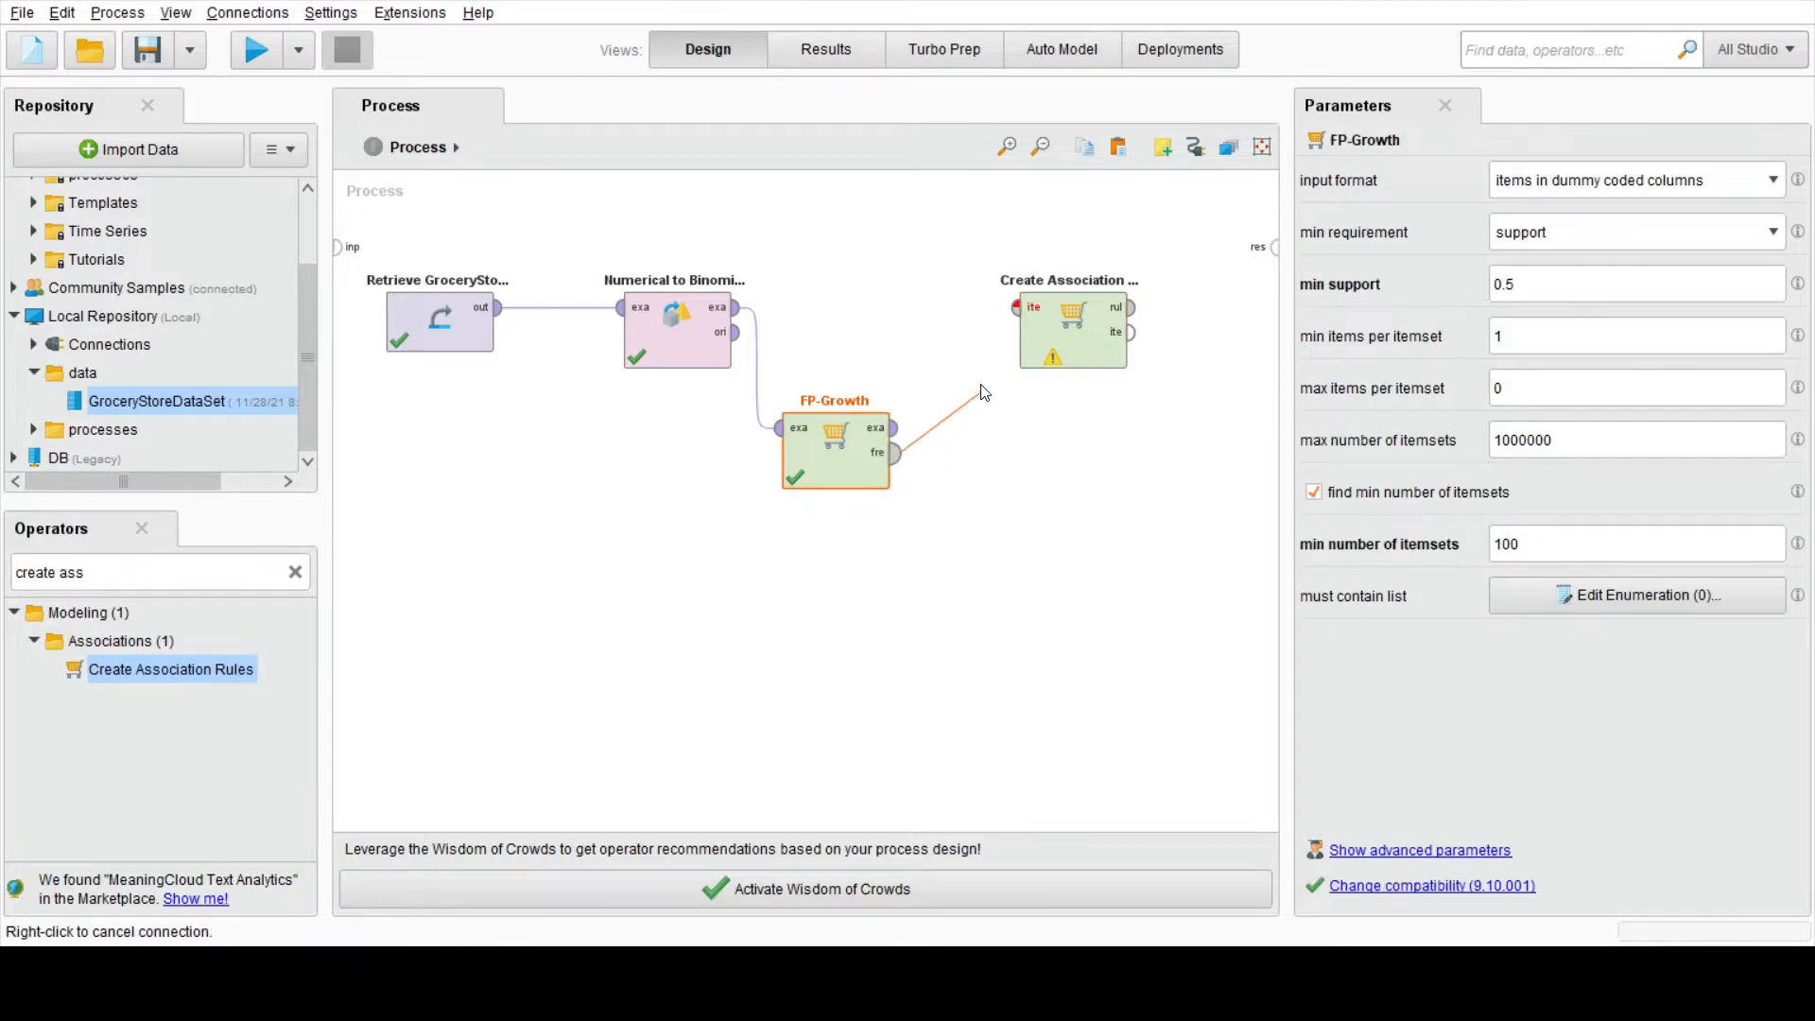
{"action": "left_click", "coordinate": [1016, 307]}
{"action": "left_click", "coordinate": [1132, 309]}
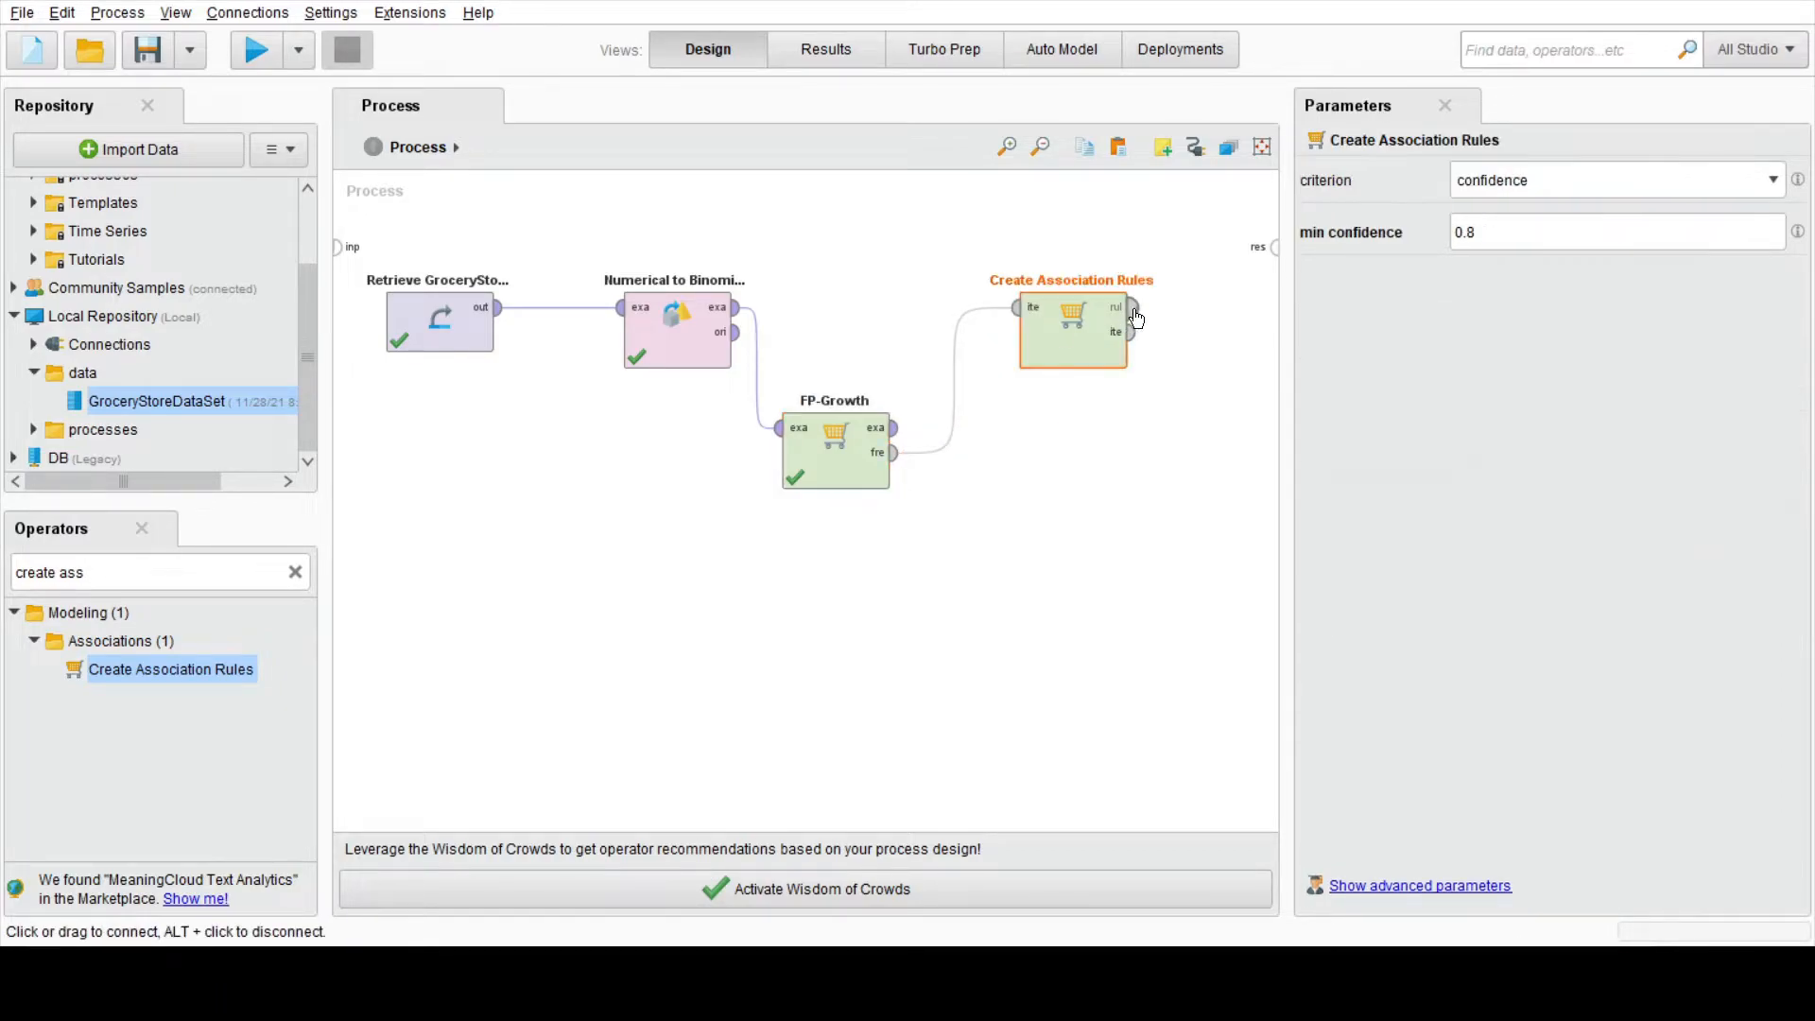
{"action": "left_click", "coordinate": [1275, 247]}
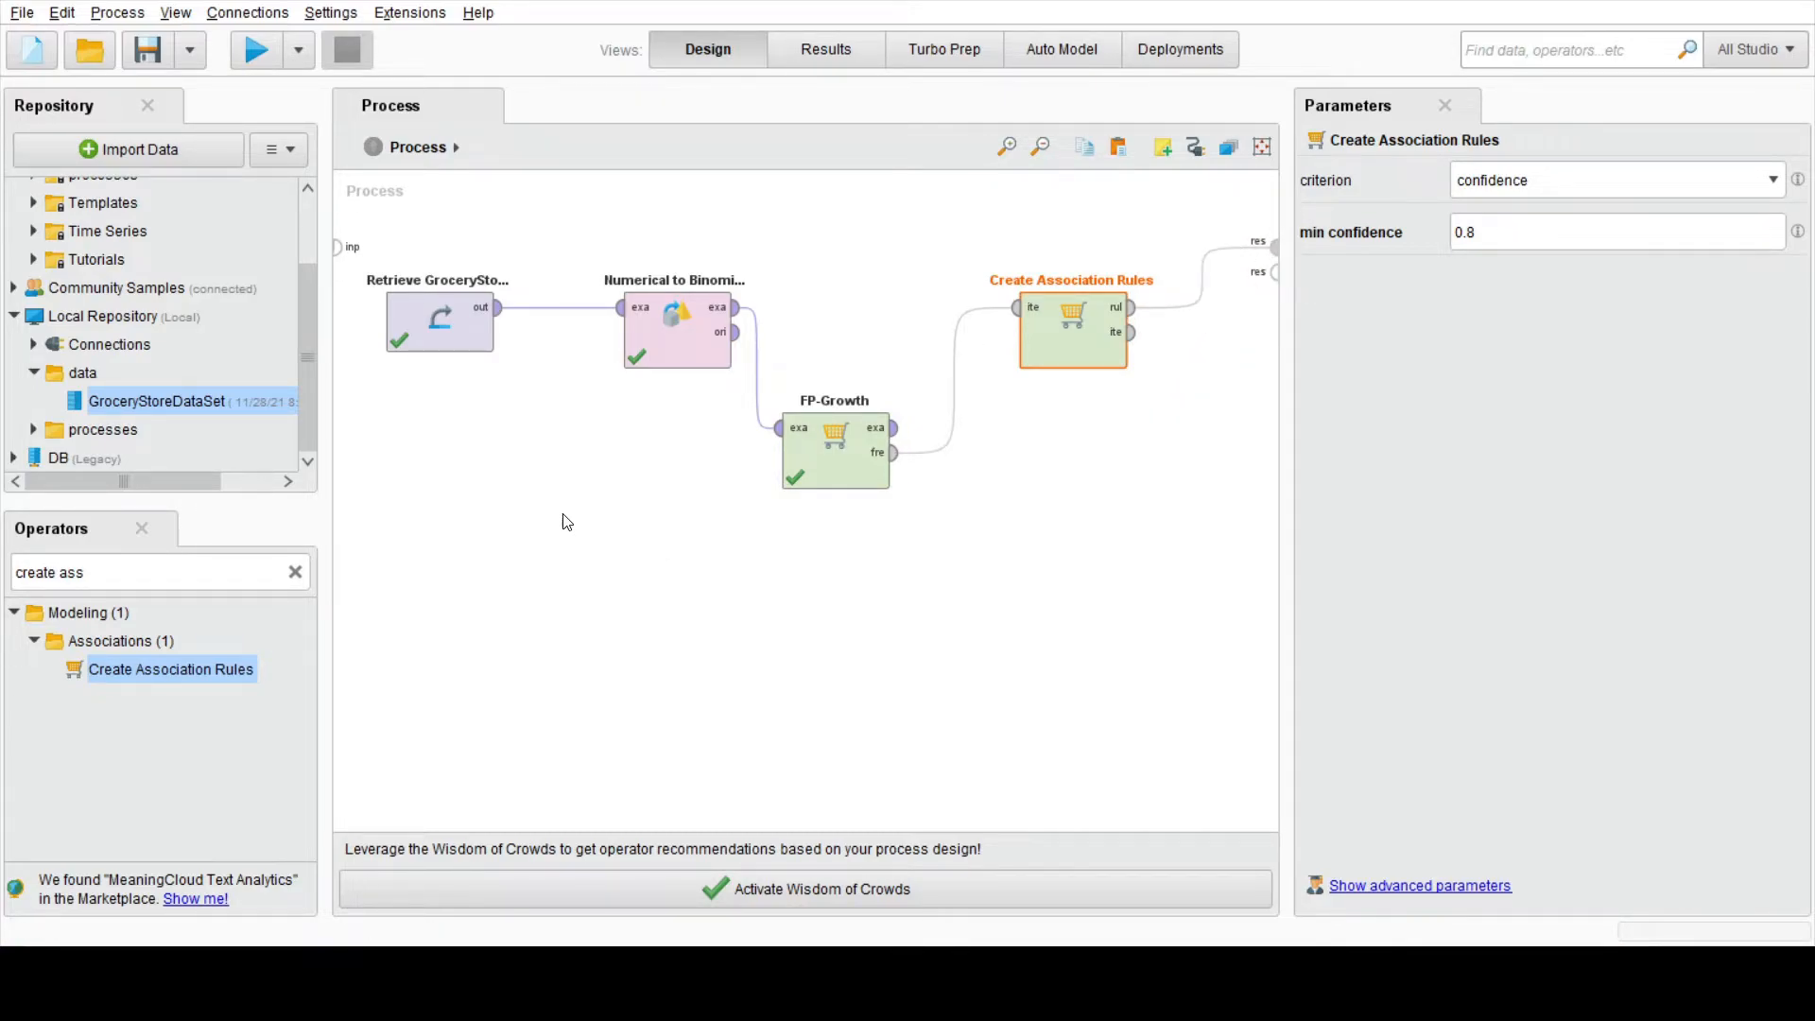
{"action": "left_click", "coordinate": [249, 59]}
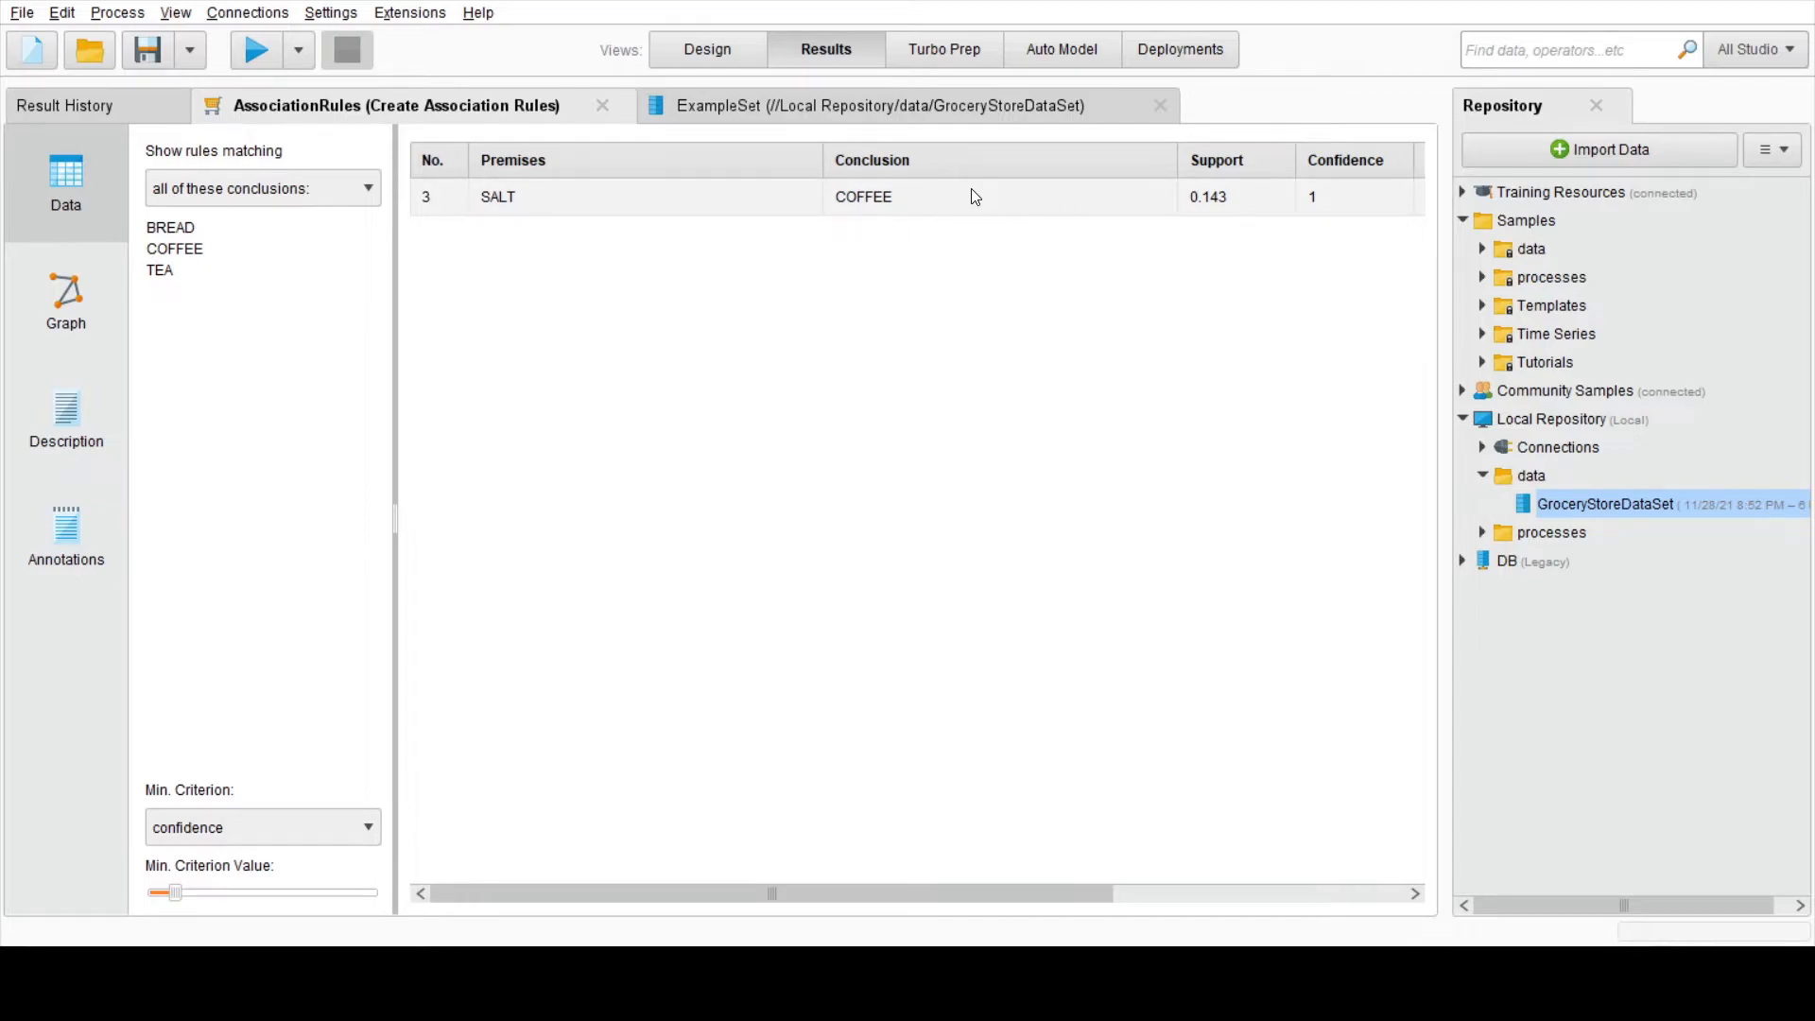
Step: Set the minimum confidence of Create Association Rules to 0.6 and rerun the process
{"action": "left_click", "coordinate": [702, 57]}
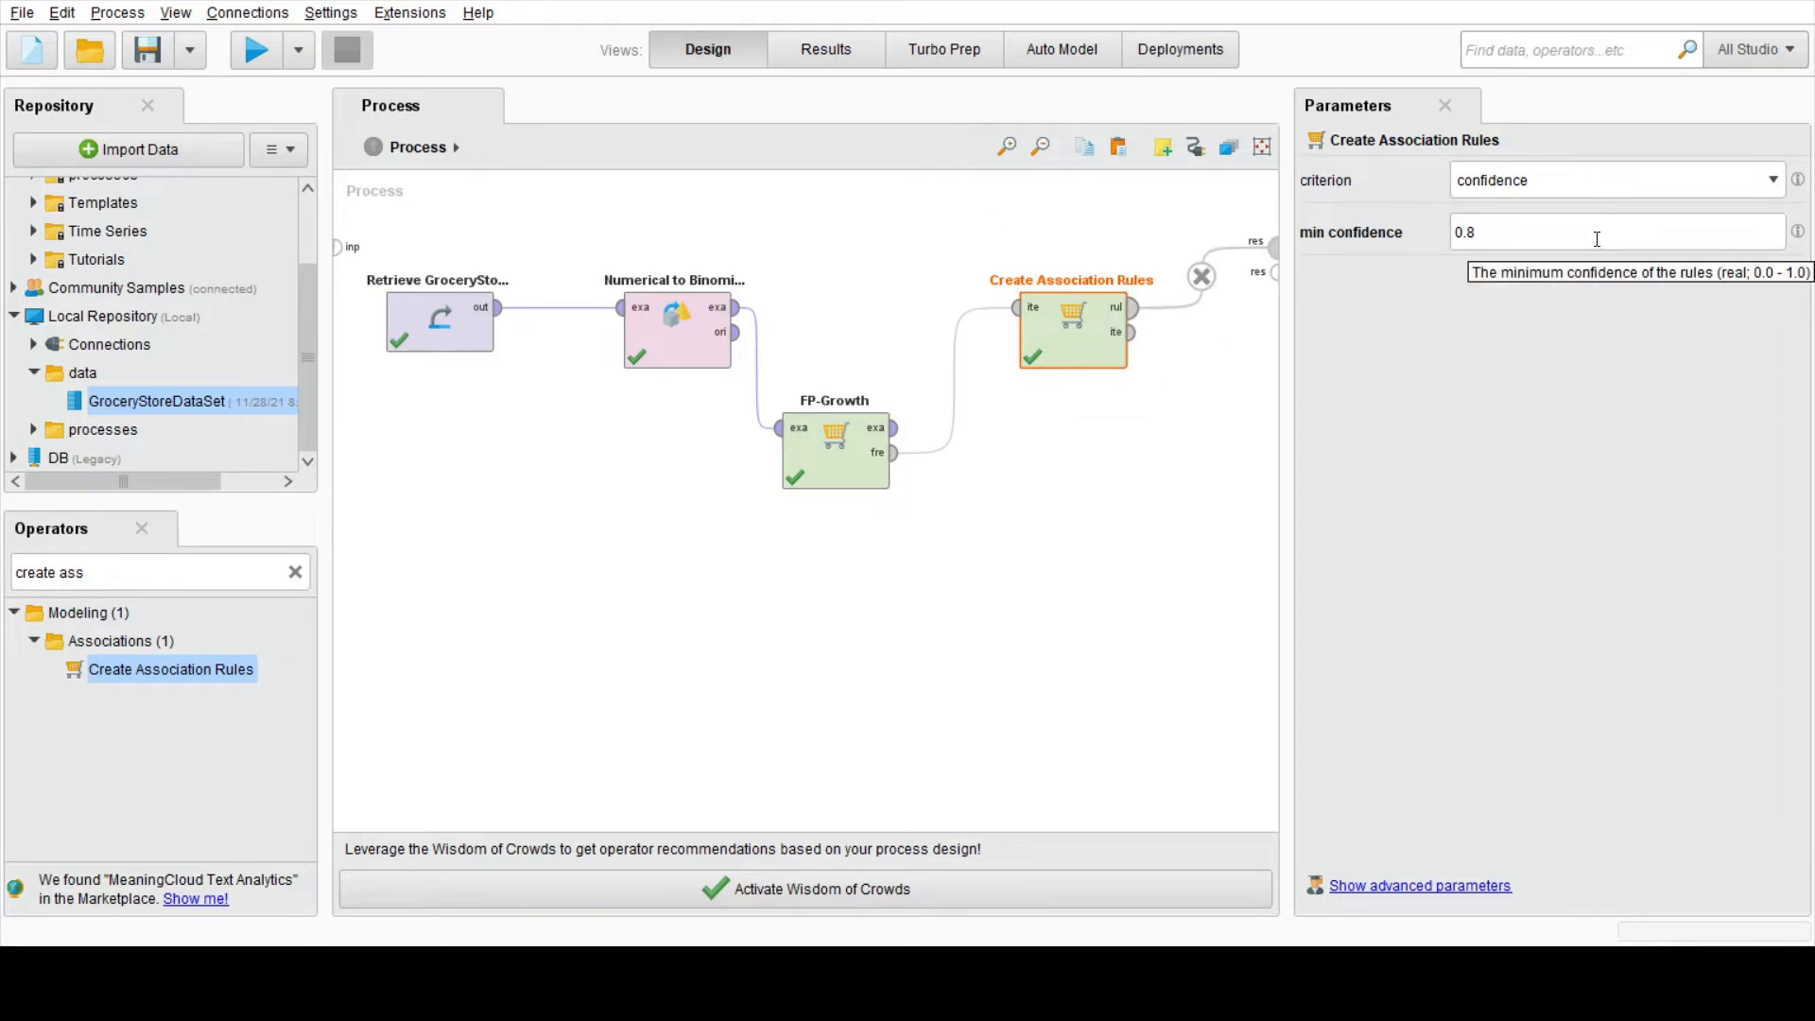
{"action": "left_click", "coordinate": [1596, 240]}
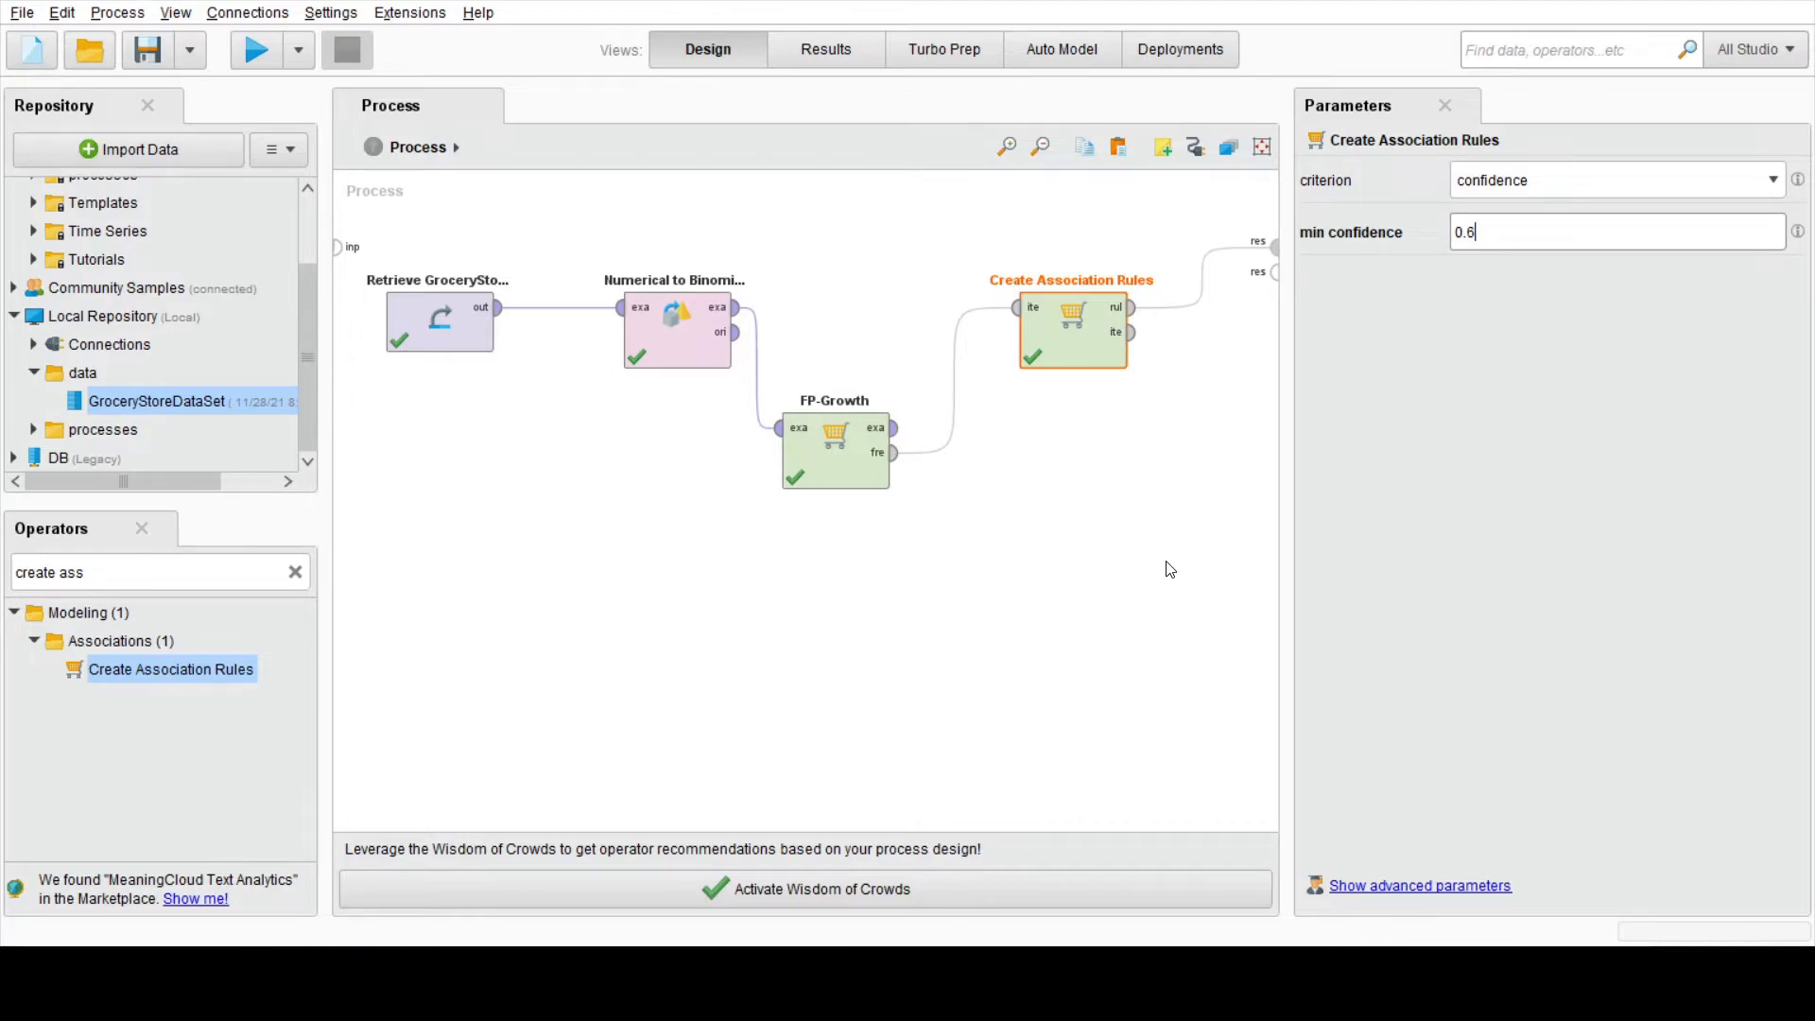
{"action": "left_click", "coordinate": [1211, 468]}
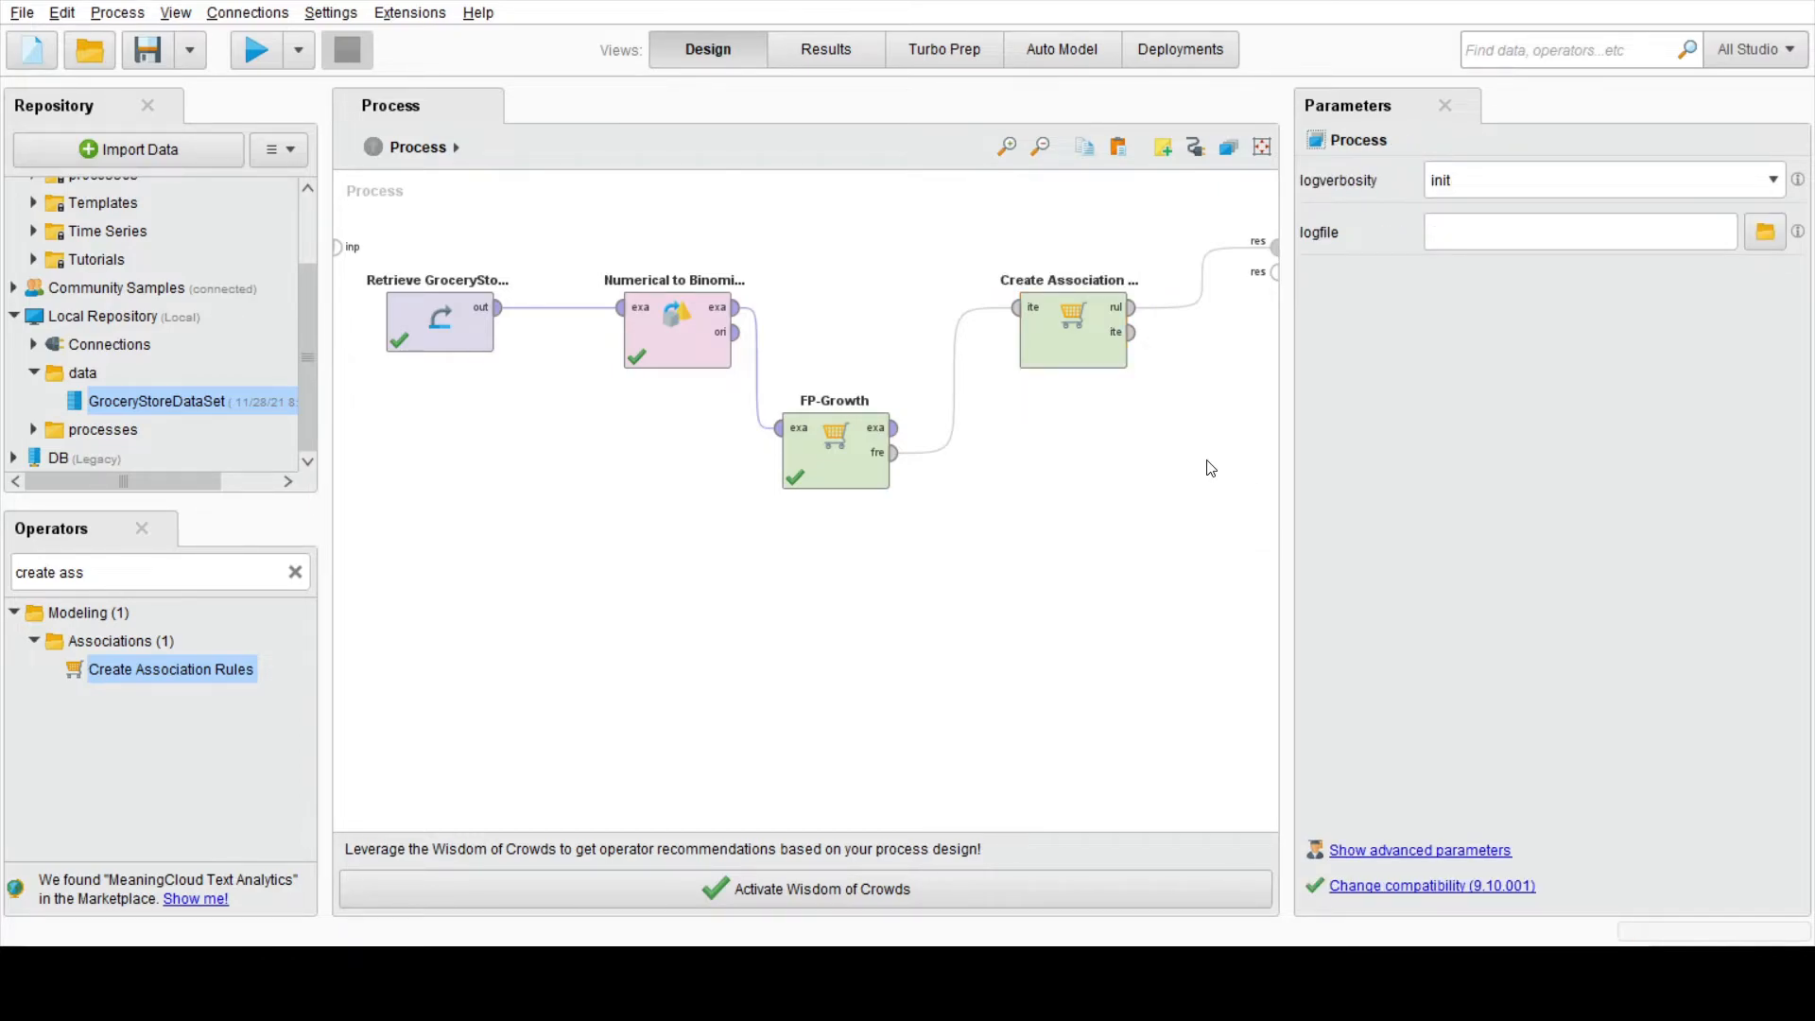
{"action": "left_click", "coordinate": [248, 52]}
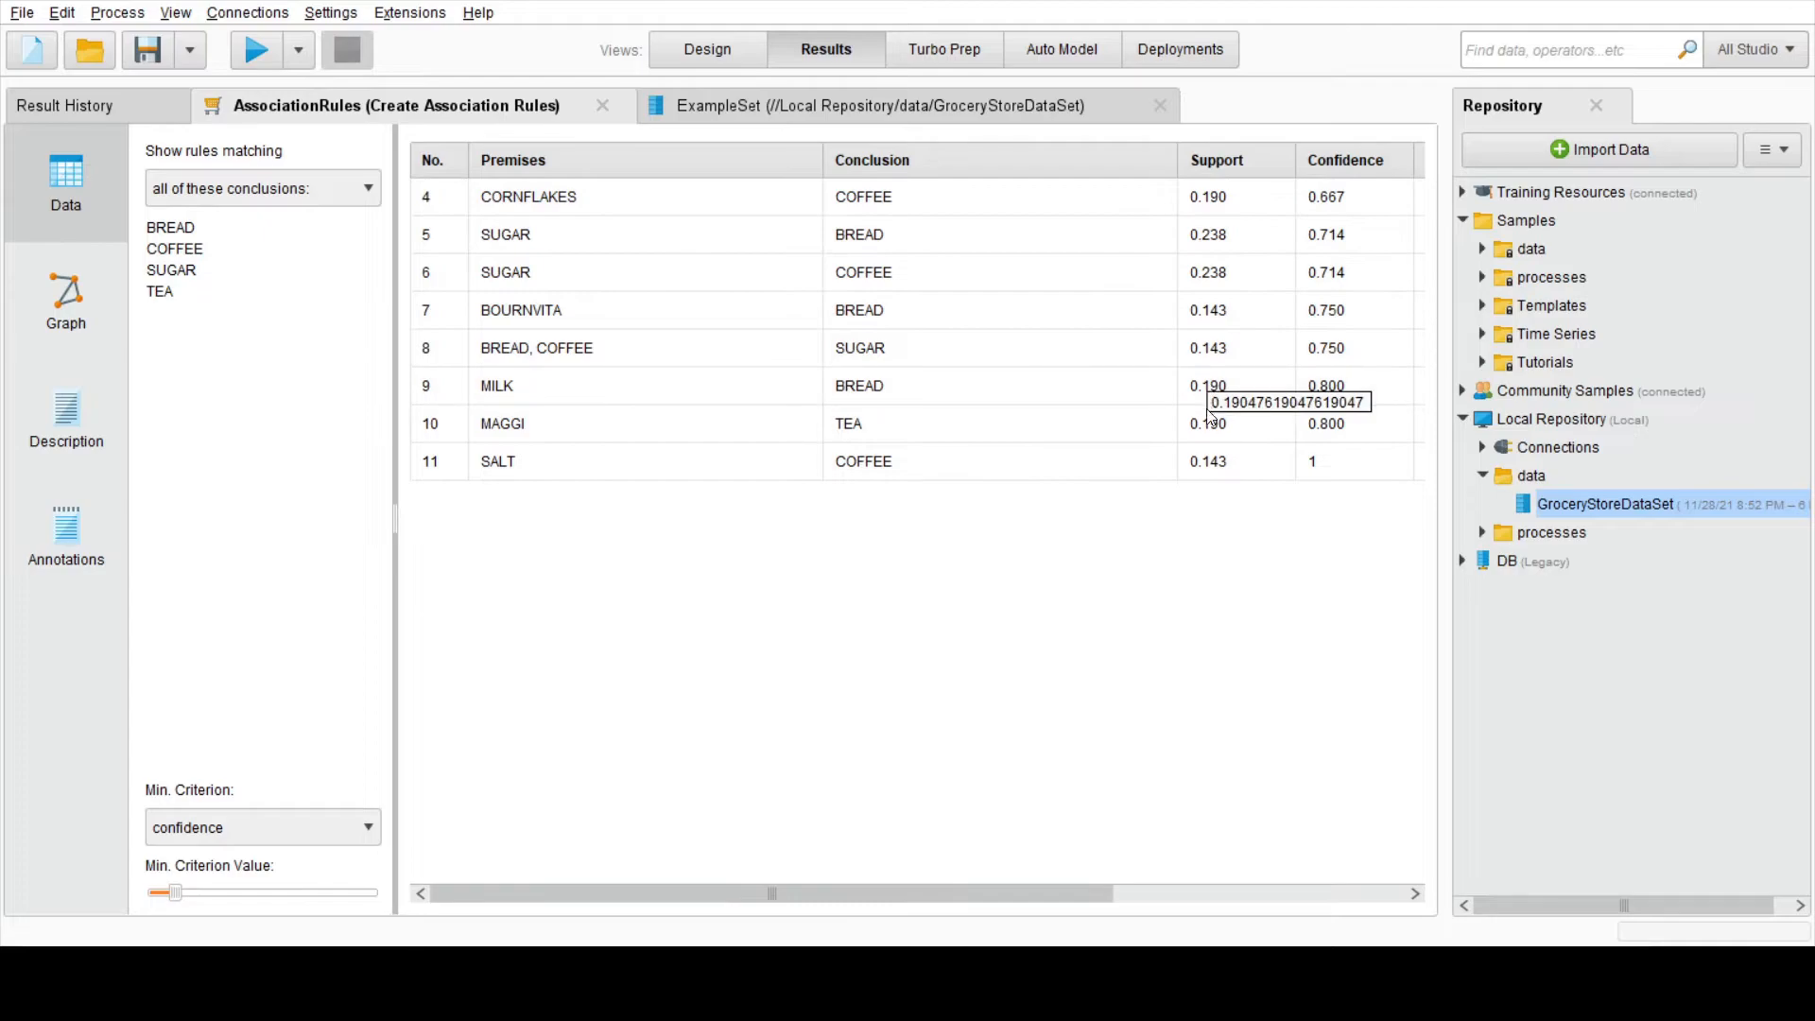
Step: Examine the association rules as a graph and as a text description with their confidence values
{"action": "left_click", "coordinate": [68, 274]}
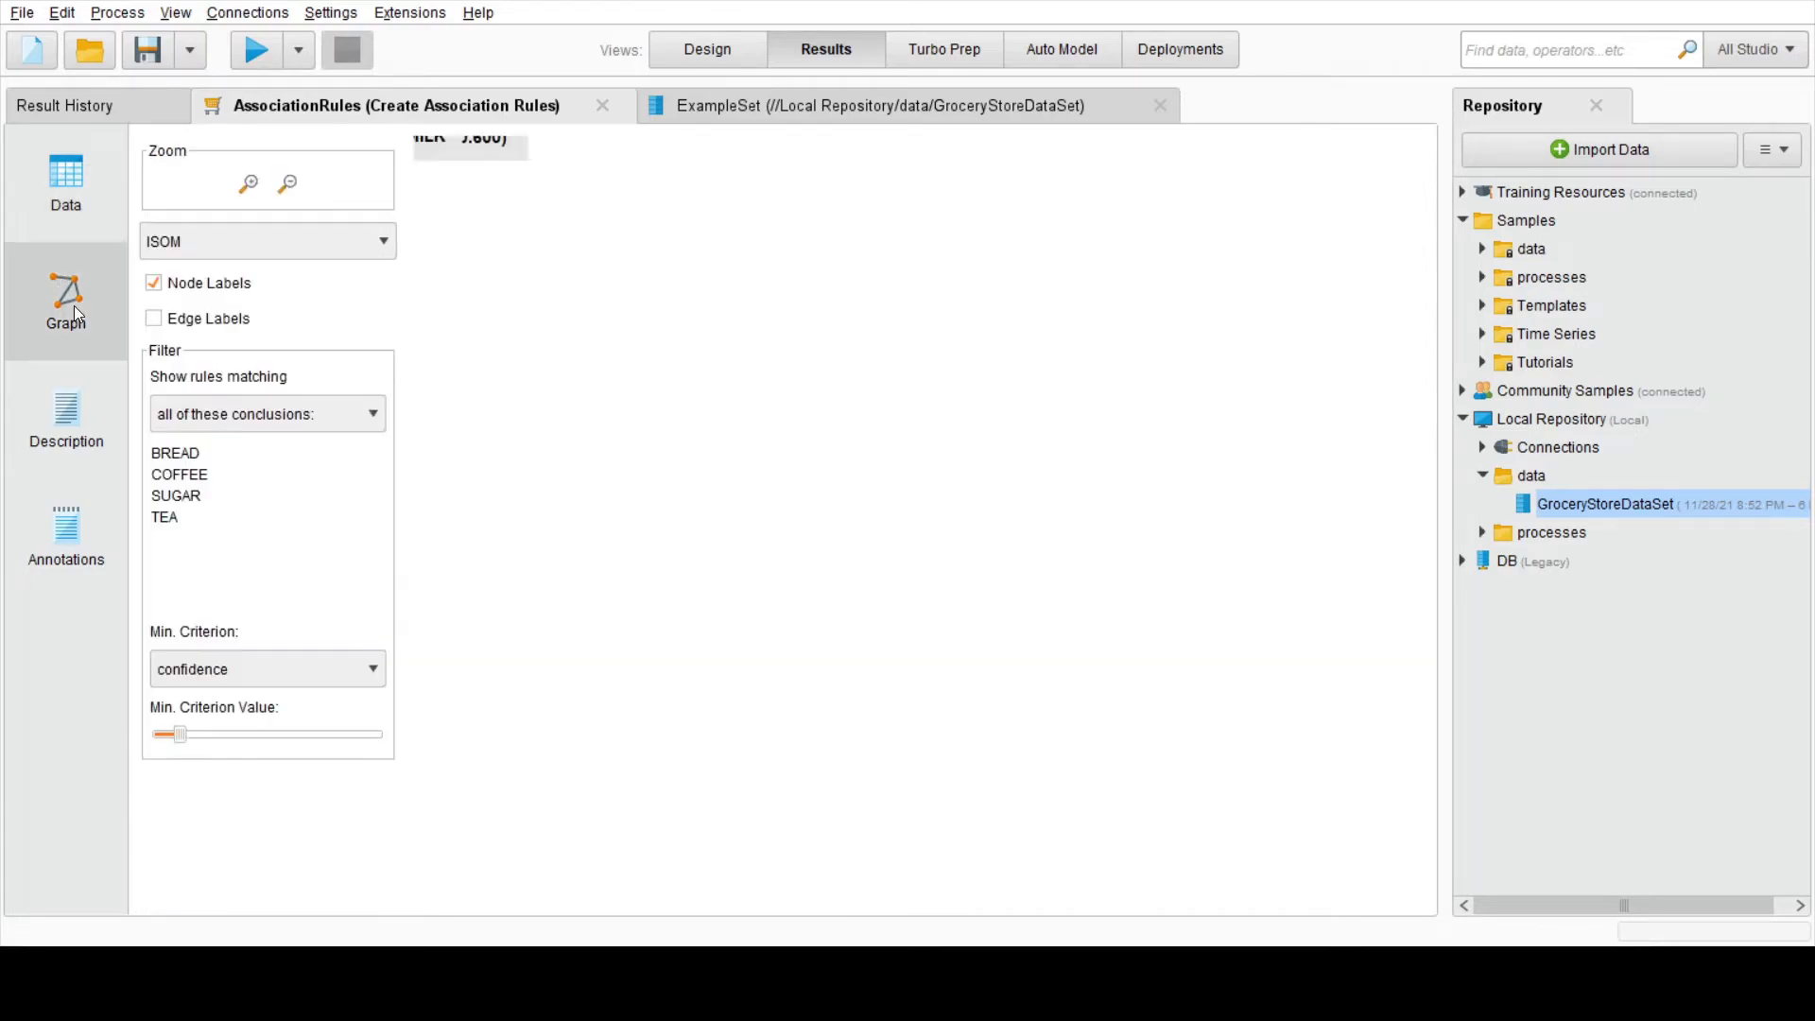
{"action": "left_click_drag", "start_coordinate": [576, 342], "coordinate": [576, 449]}
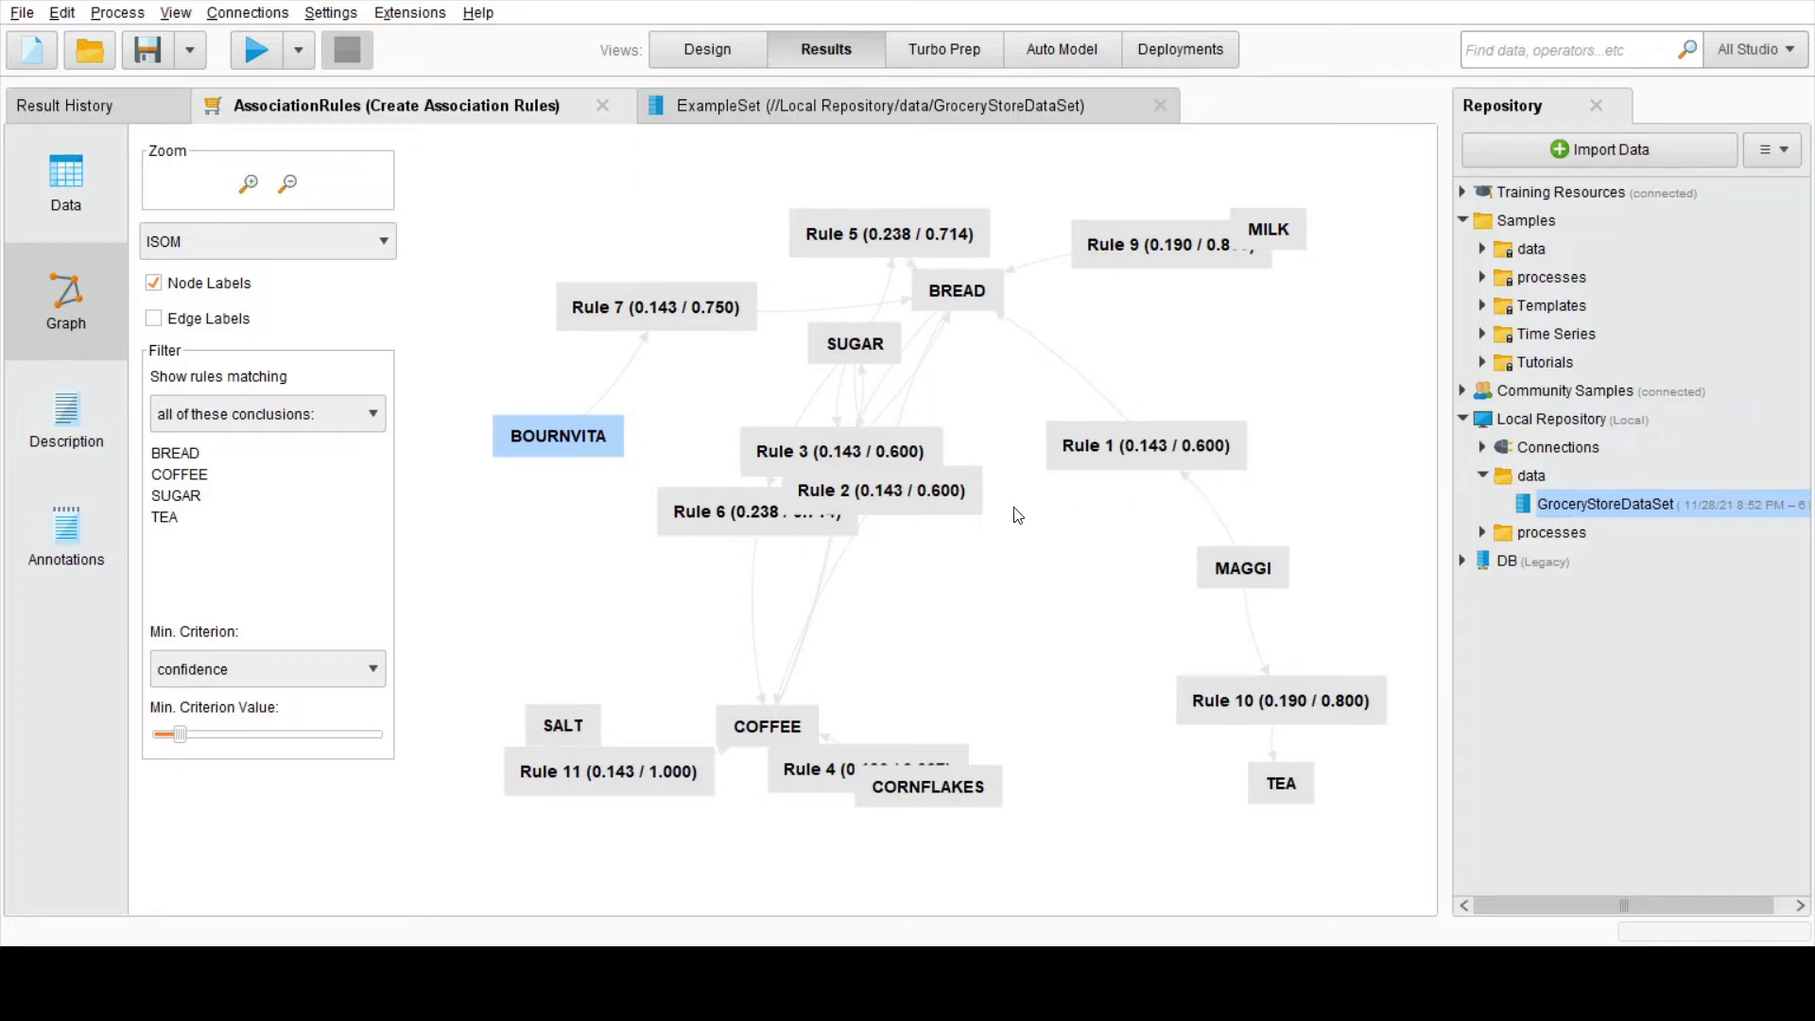
{"action": "left_click", "coordinate": [80, 525]}
{"action": "left_click", "coordinate": [76, 412]}
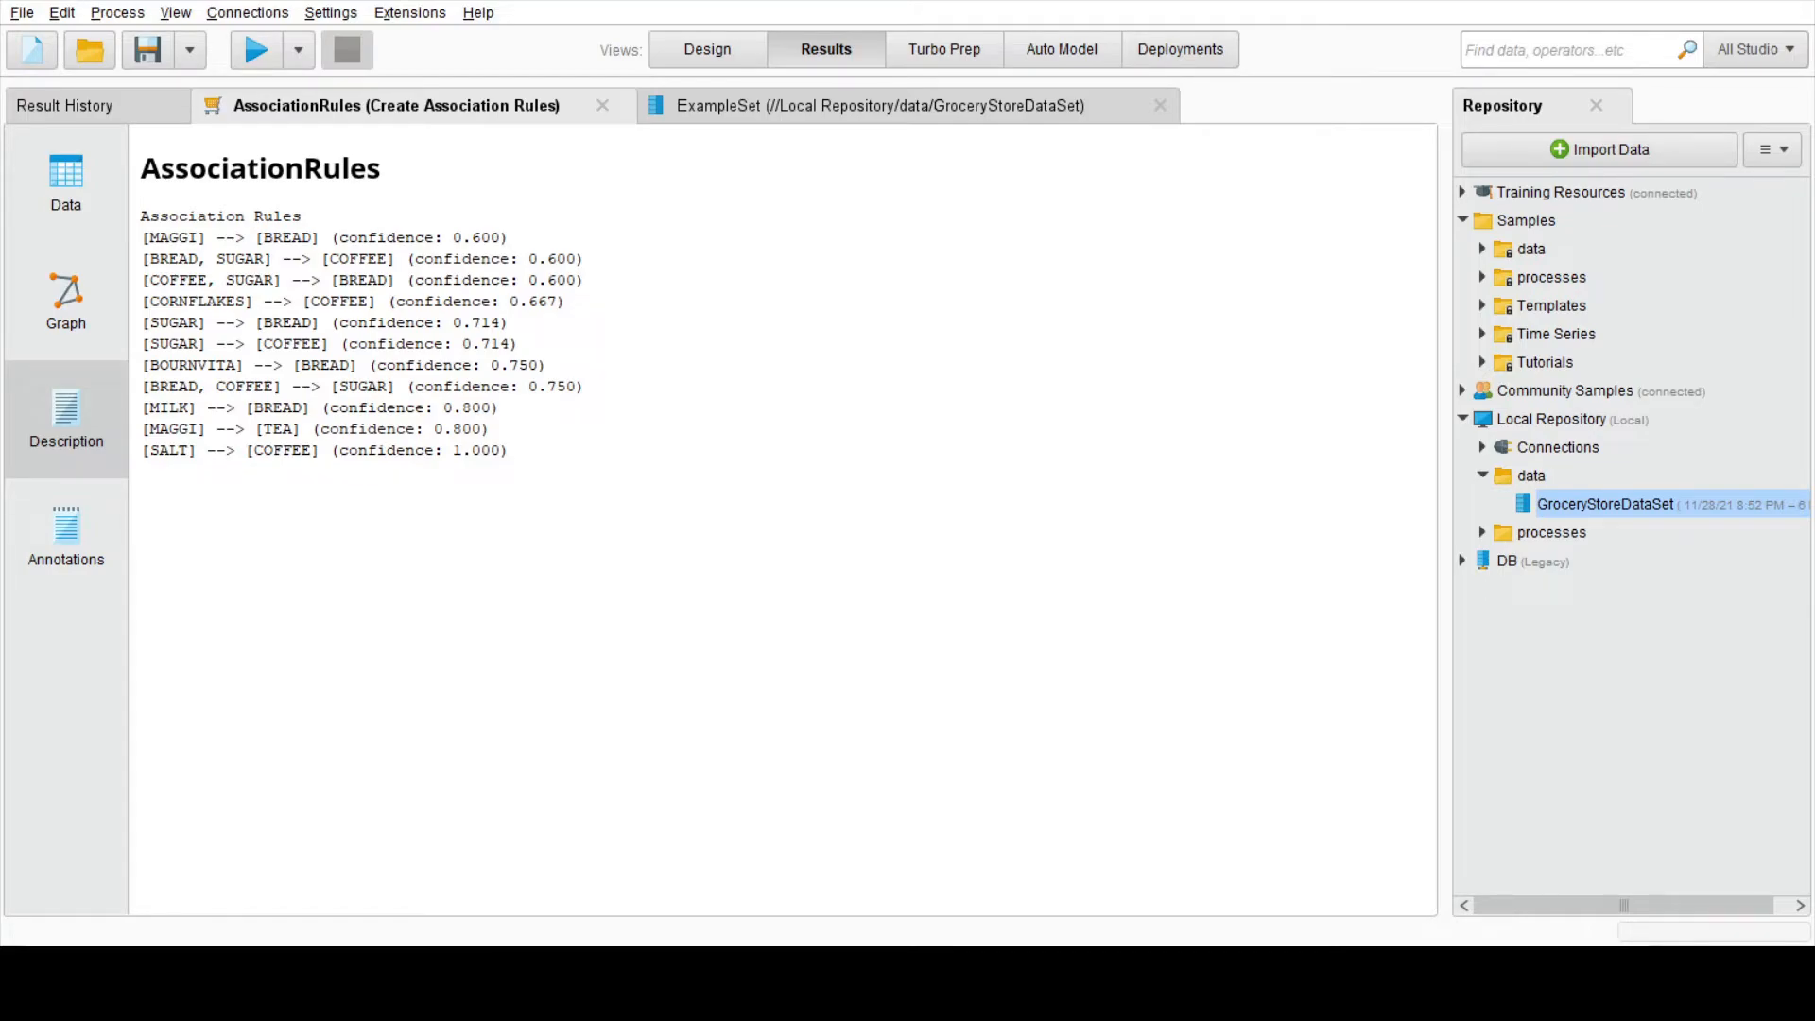
Step: Set the minimum support of FP-Growth to 0.4 and rerun the process
{"action": "left_click", "coordinate": [707, 50]}
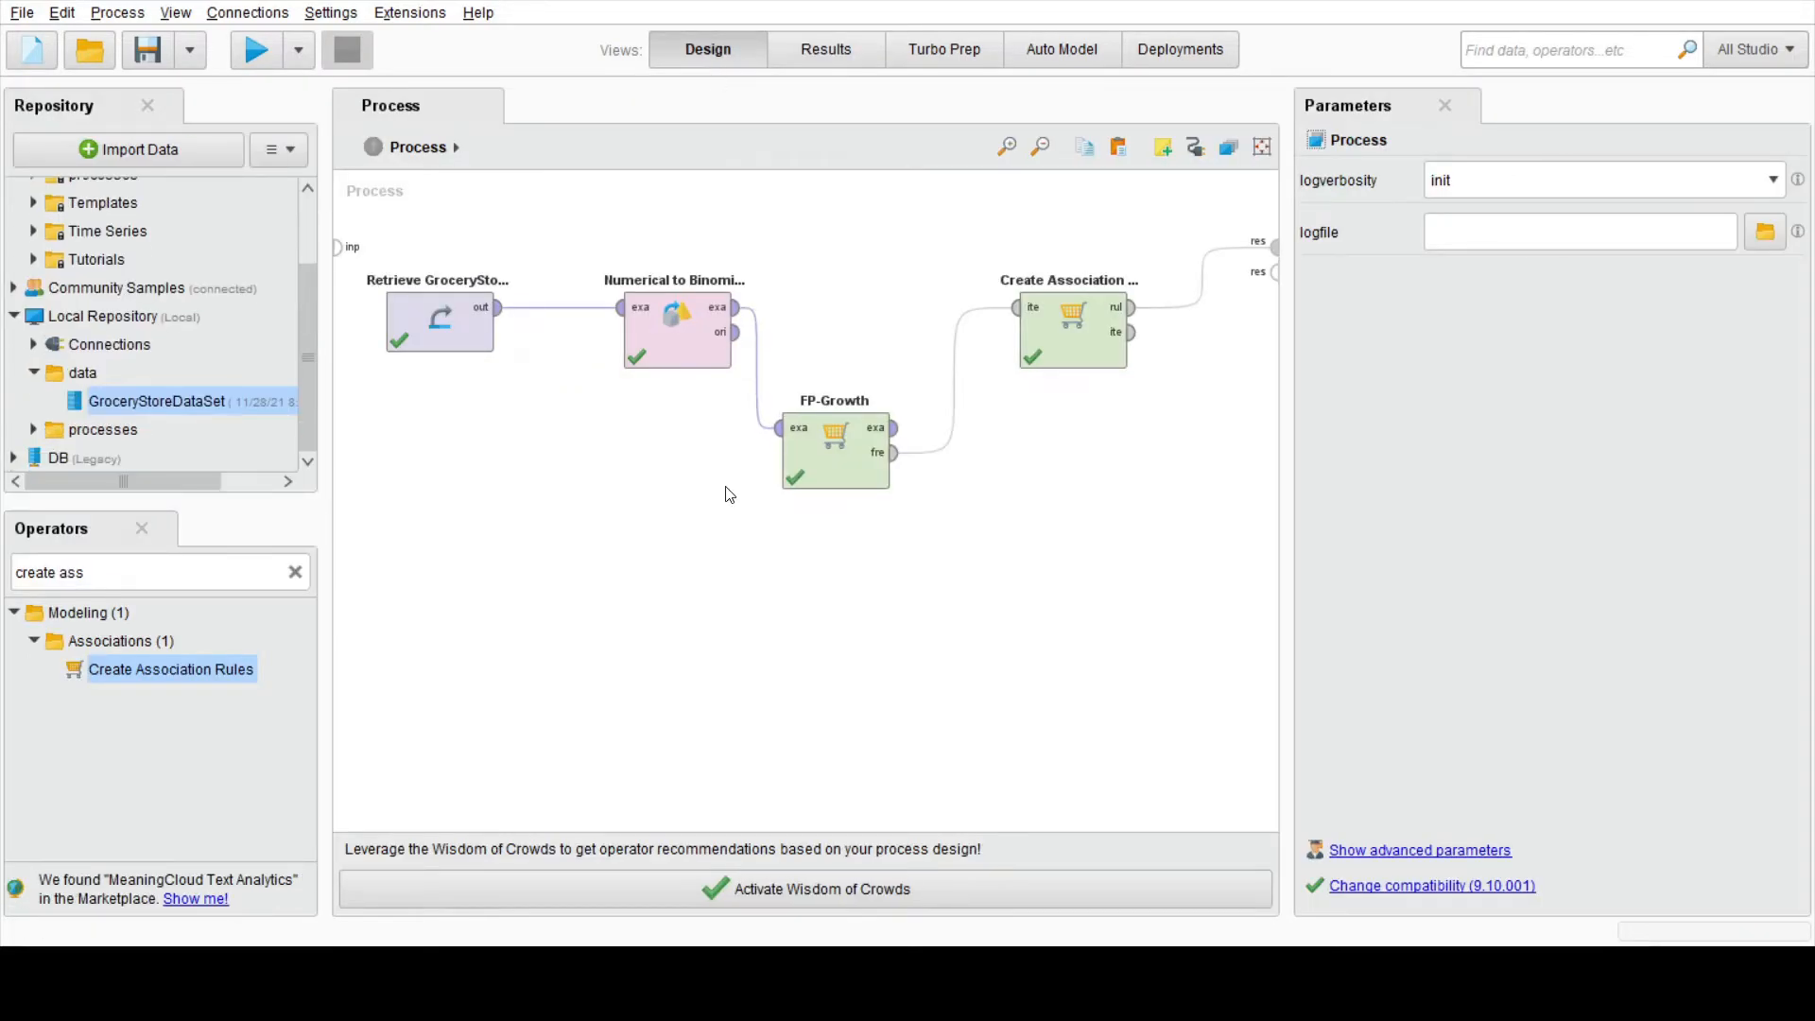
{"action": "left_click", "coordinate": [819, 462]}
{"action": "left_click", "coordinate": [1532, 289]}
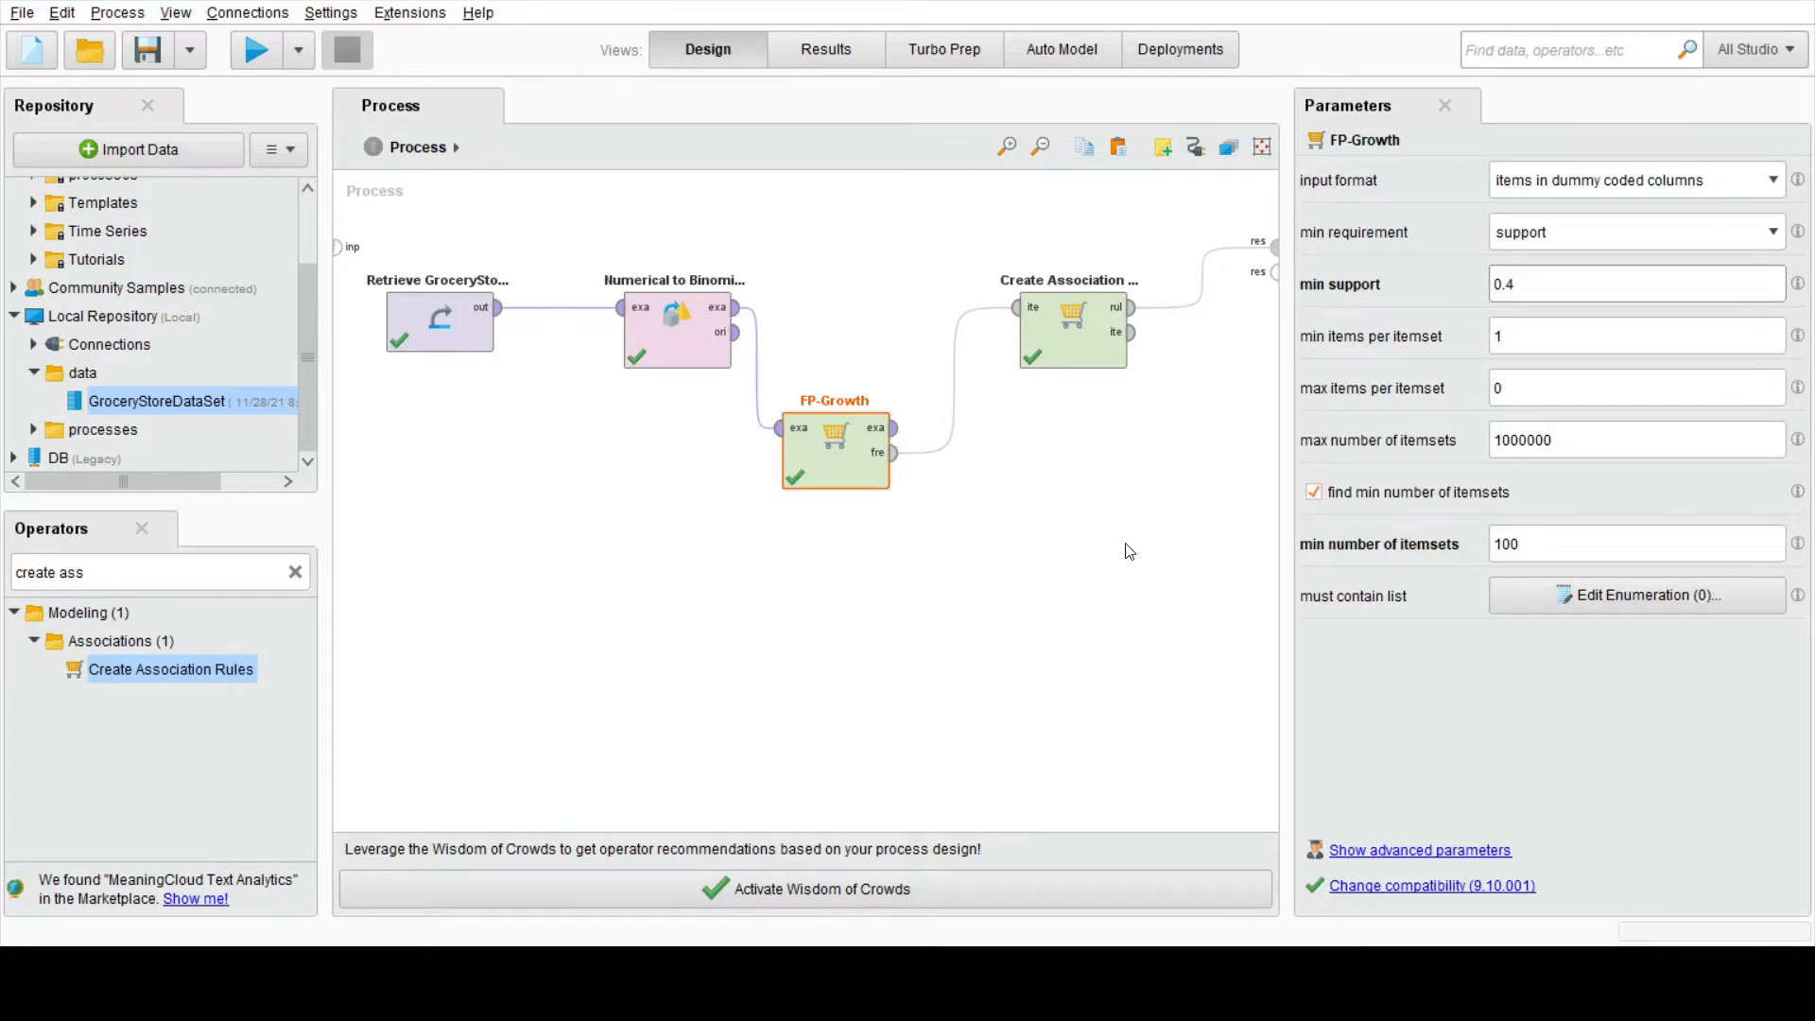
{"action": "left_click", "coordinate": [1089, 571]}
{"action": "left_click", "coordinate": [253, 59]}
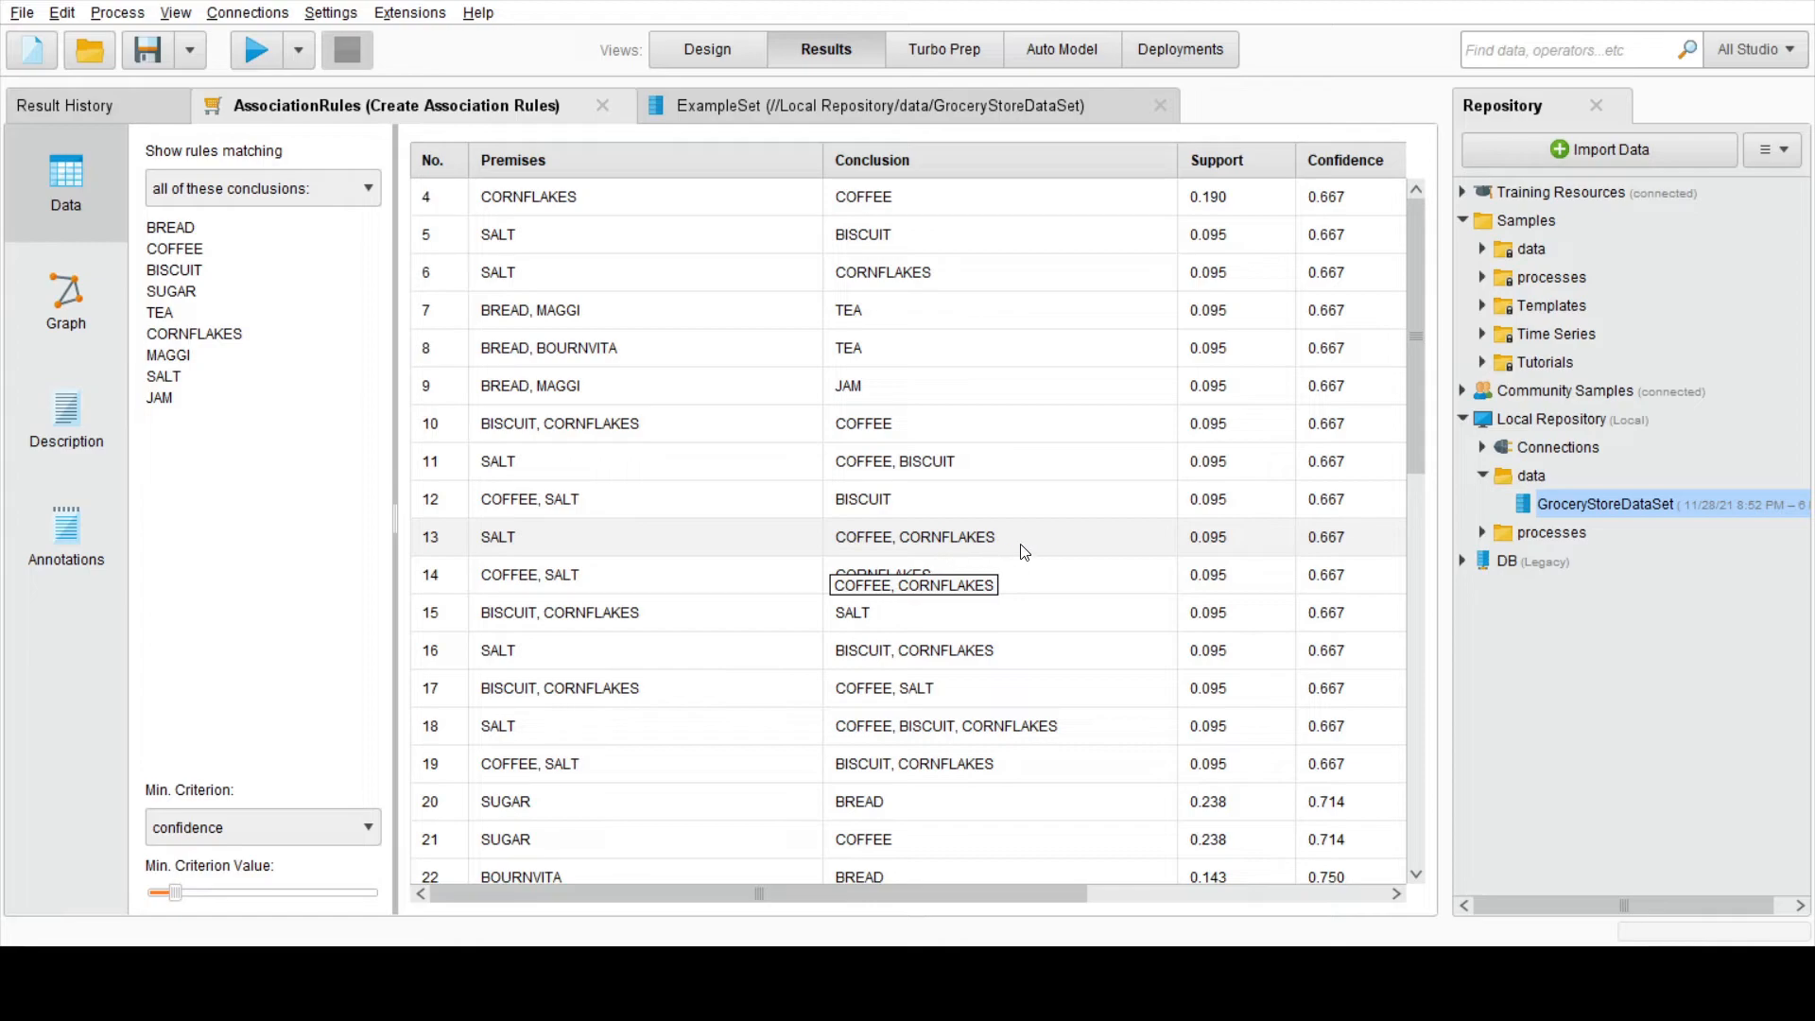
Step: Examine the rules table with its metrics from support through lift and conviction, and view the rules graph
{"action": "scroll", "coordinate": [1020, 551], "scroll_direction": "down", "scroll_amount": 3}
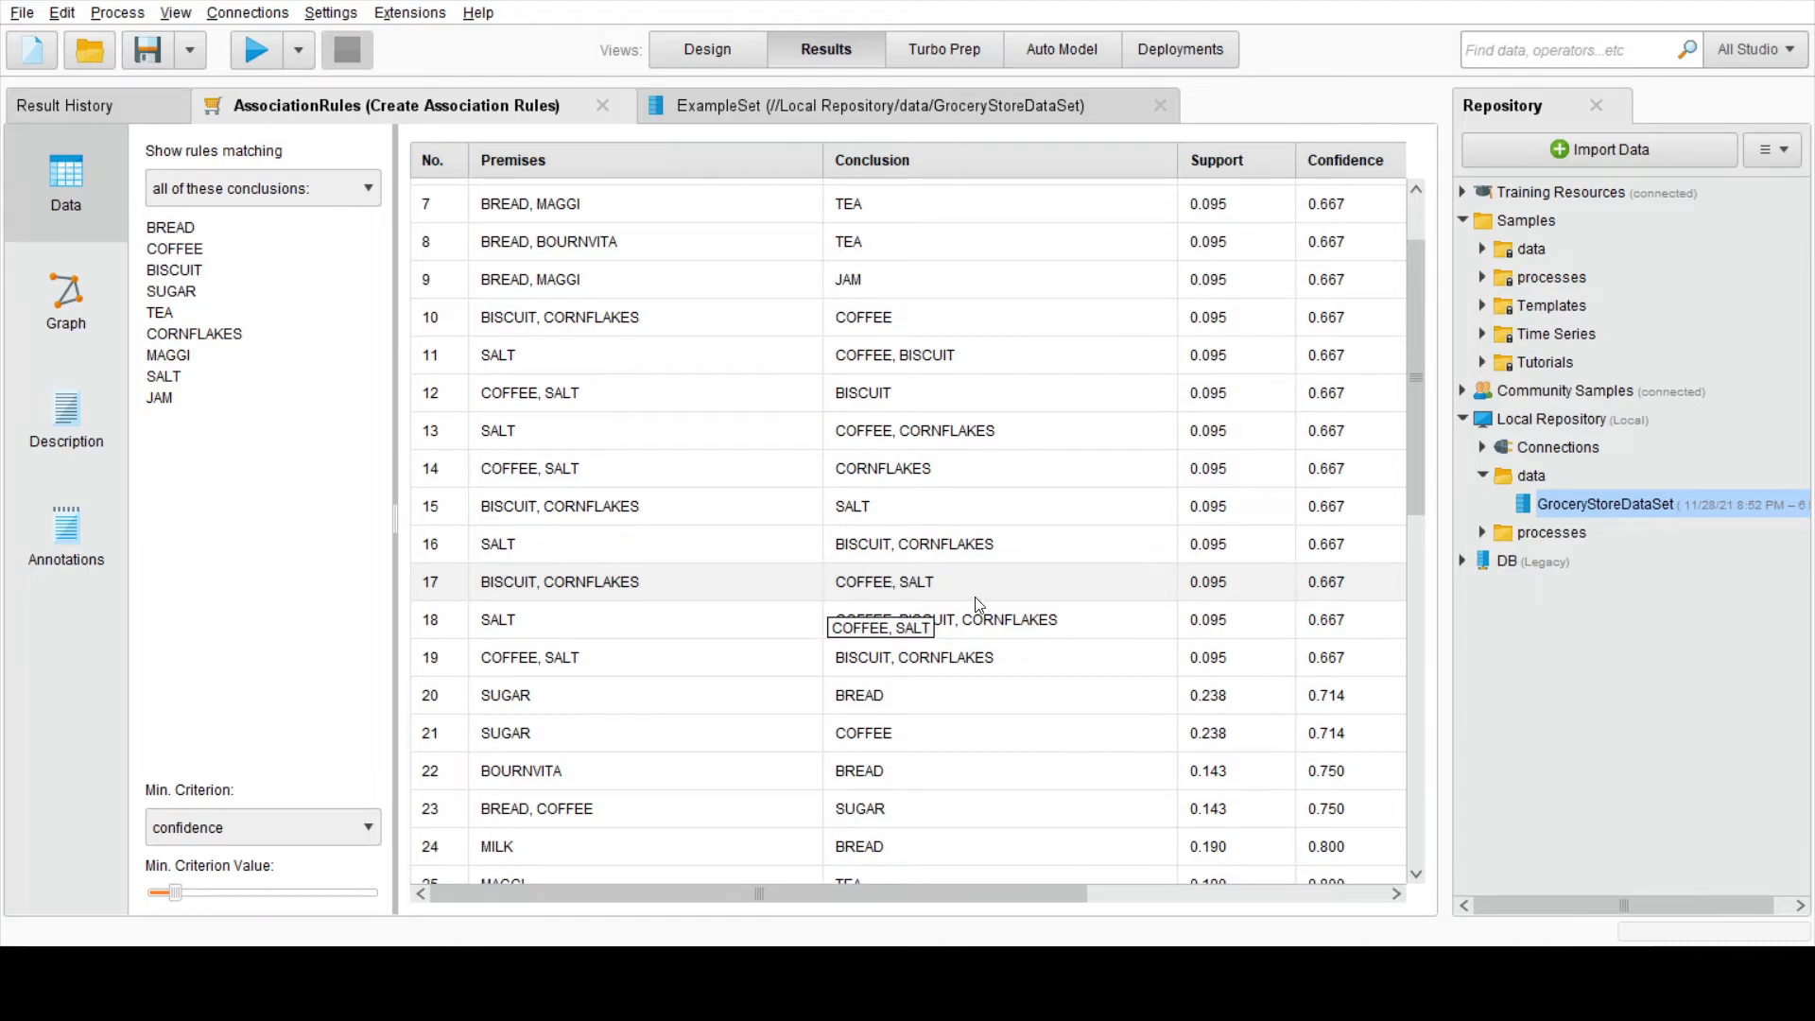
{"action": "left_click_drag", "start_coordinate": [1063, 887], "coordinate": [1365, 885]}
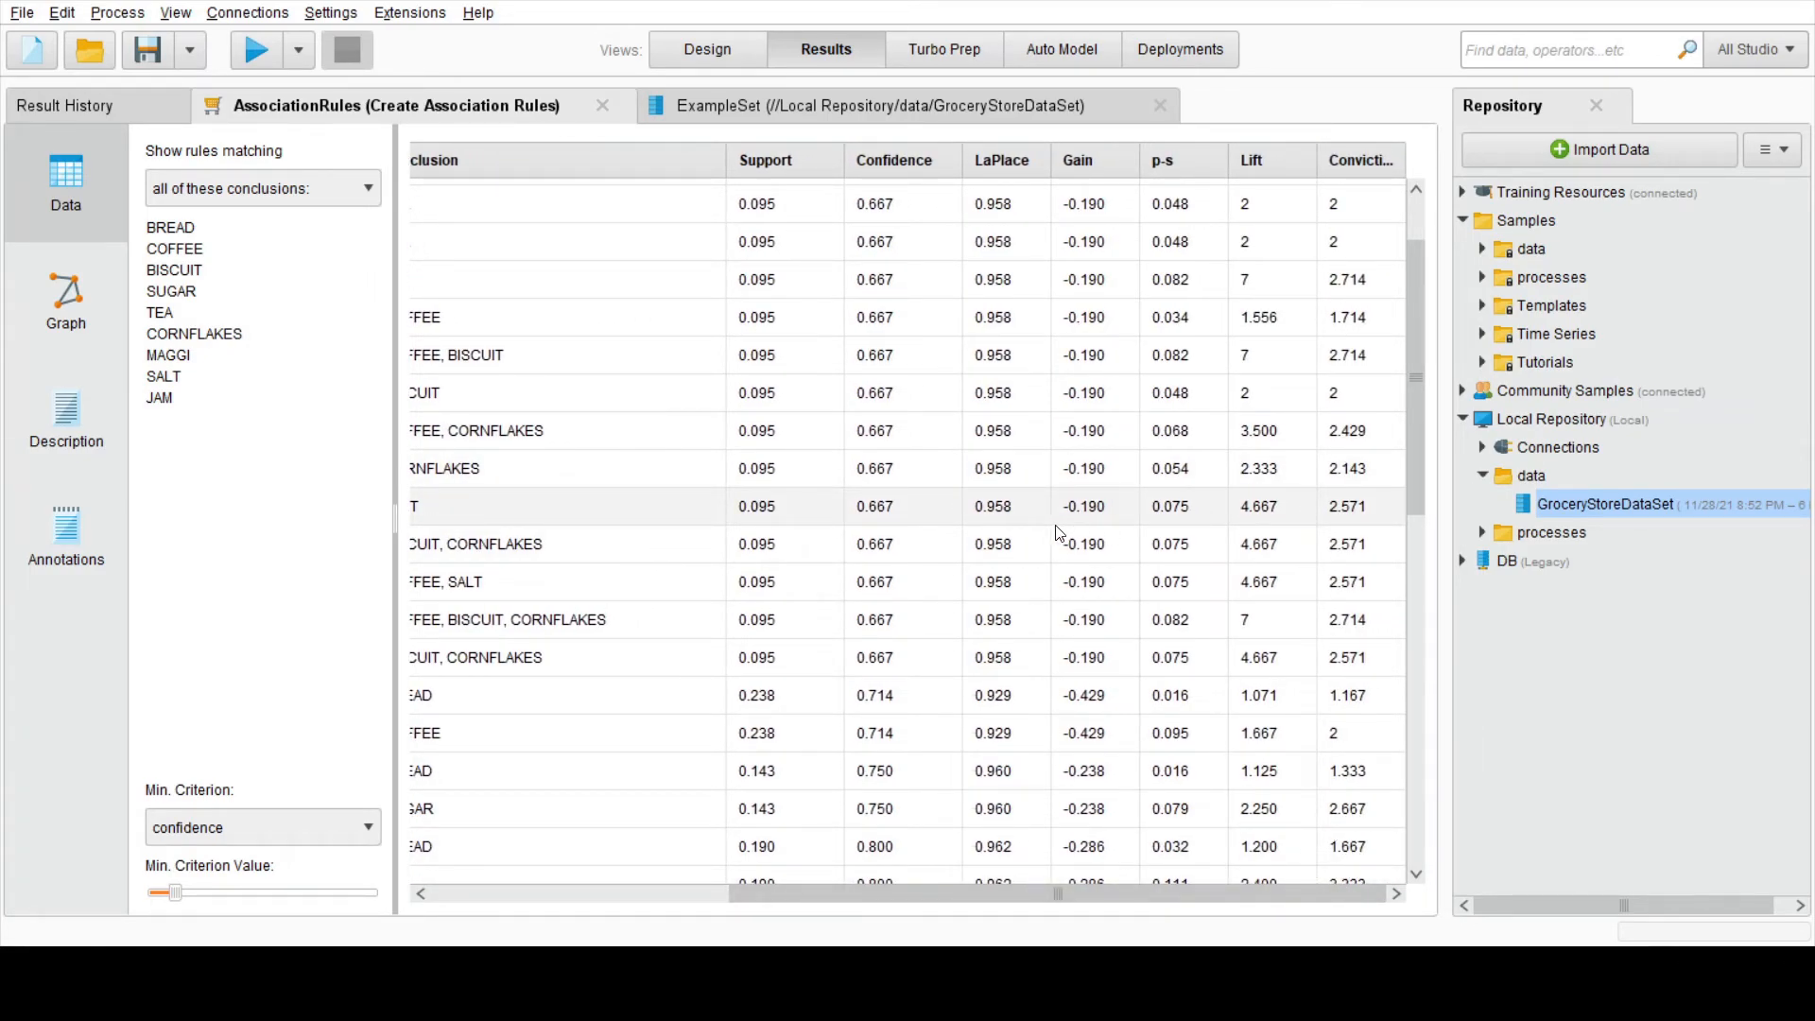
{"action": "scroll", "coordinate": [1056, 532], "scroll_direction": "down", "scroll_amount": 5}
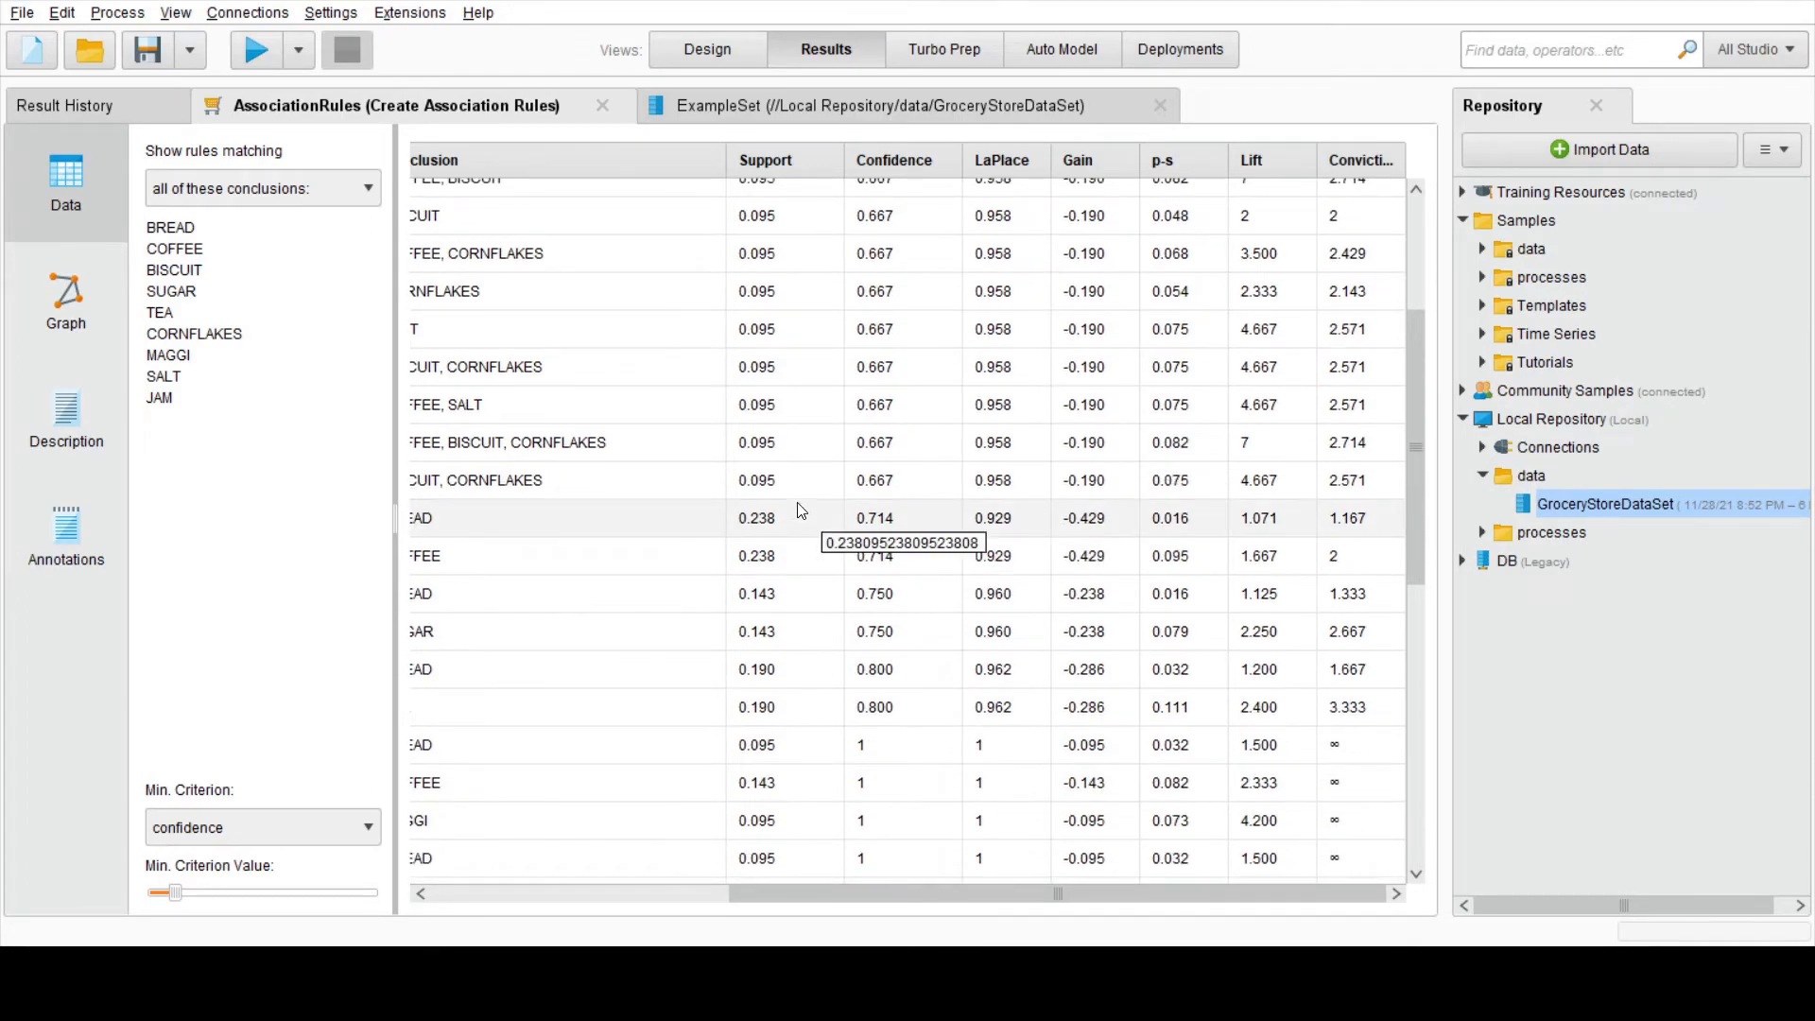
{"action": "scroll", "coordinate": [801, 510], "scroll_direction": "down", "scroll_amount": 8}
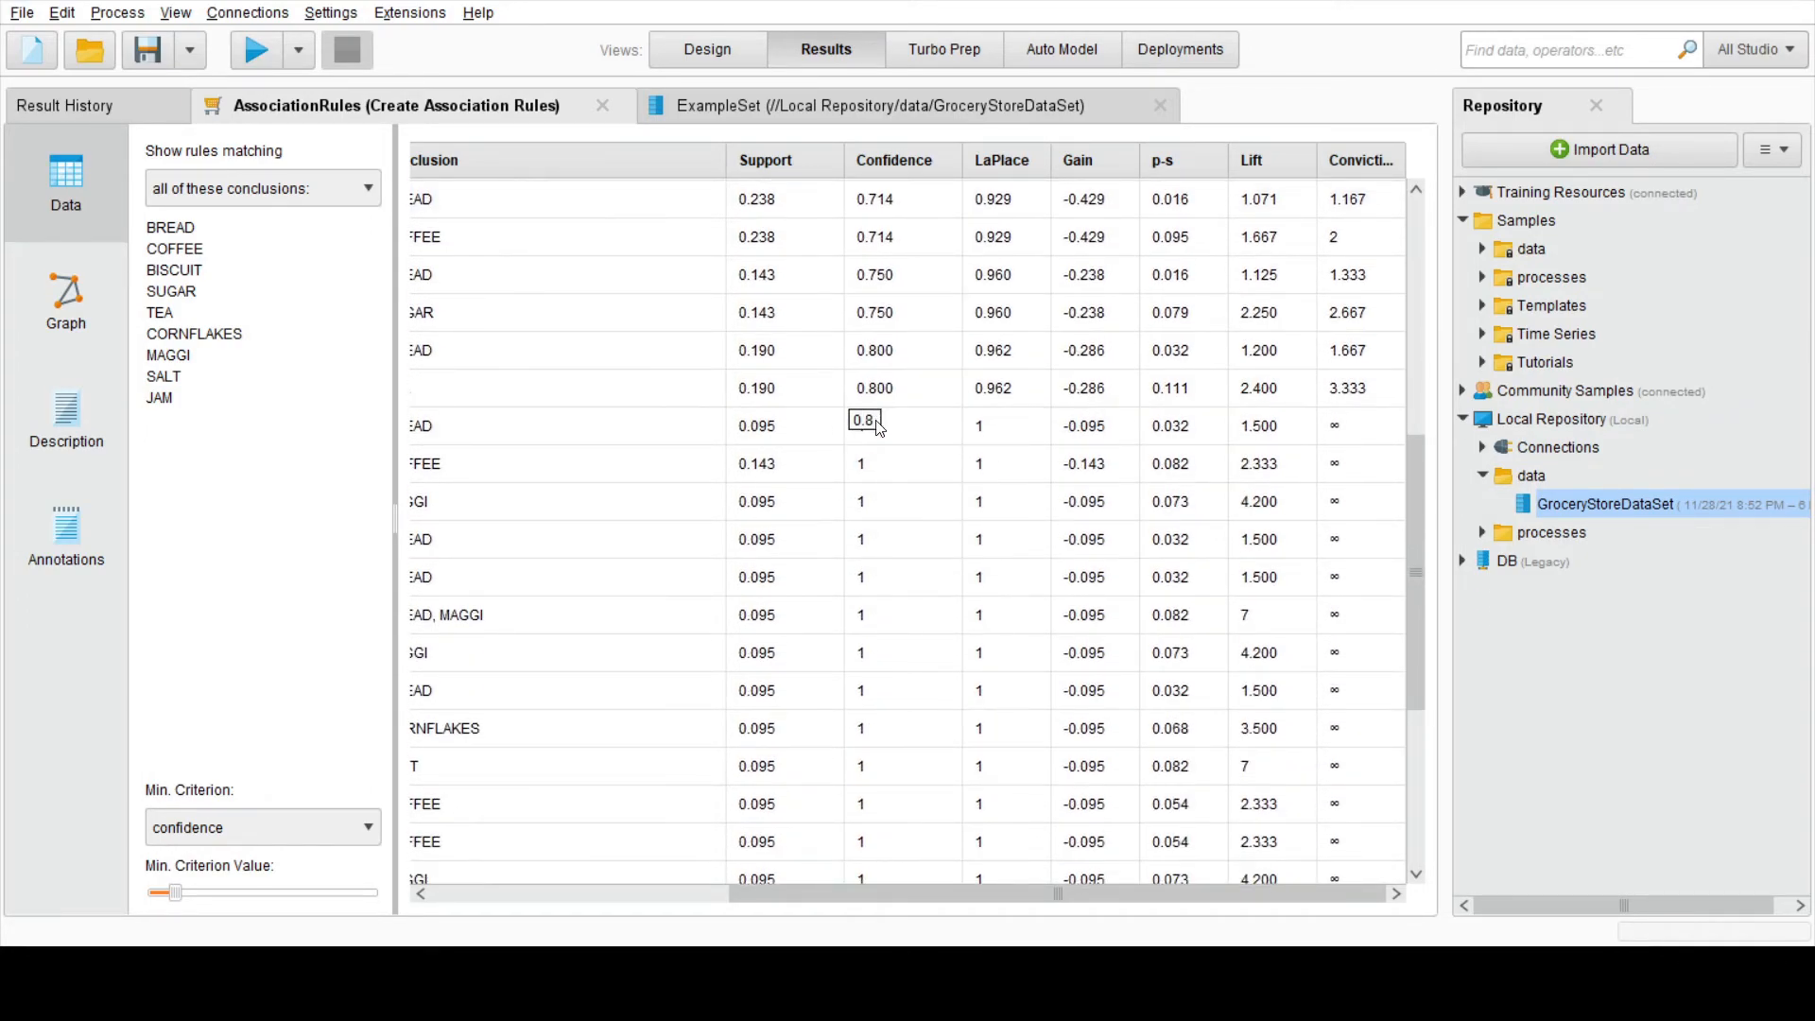
{"action": "mouse_move", "coordinate": [962, 895]}
{"action": "left_mouse_down"}
{"action": "mouse_move", "coordinate": [632, 896]}
{"action": "mouse_move", "coordinate": [960, 898]}
{"action": "left_mouse_up"}
{"action": "scroll", "coordinate": [865, 718], "scroll_direction": "down", "scroll_amount": 3}
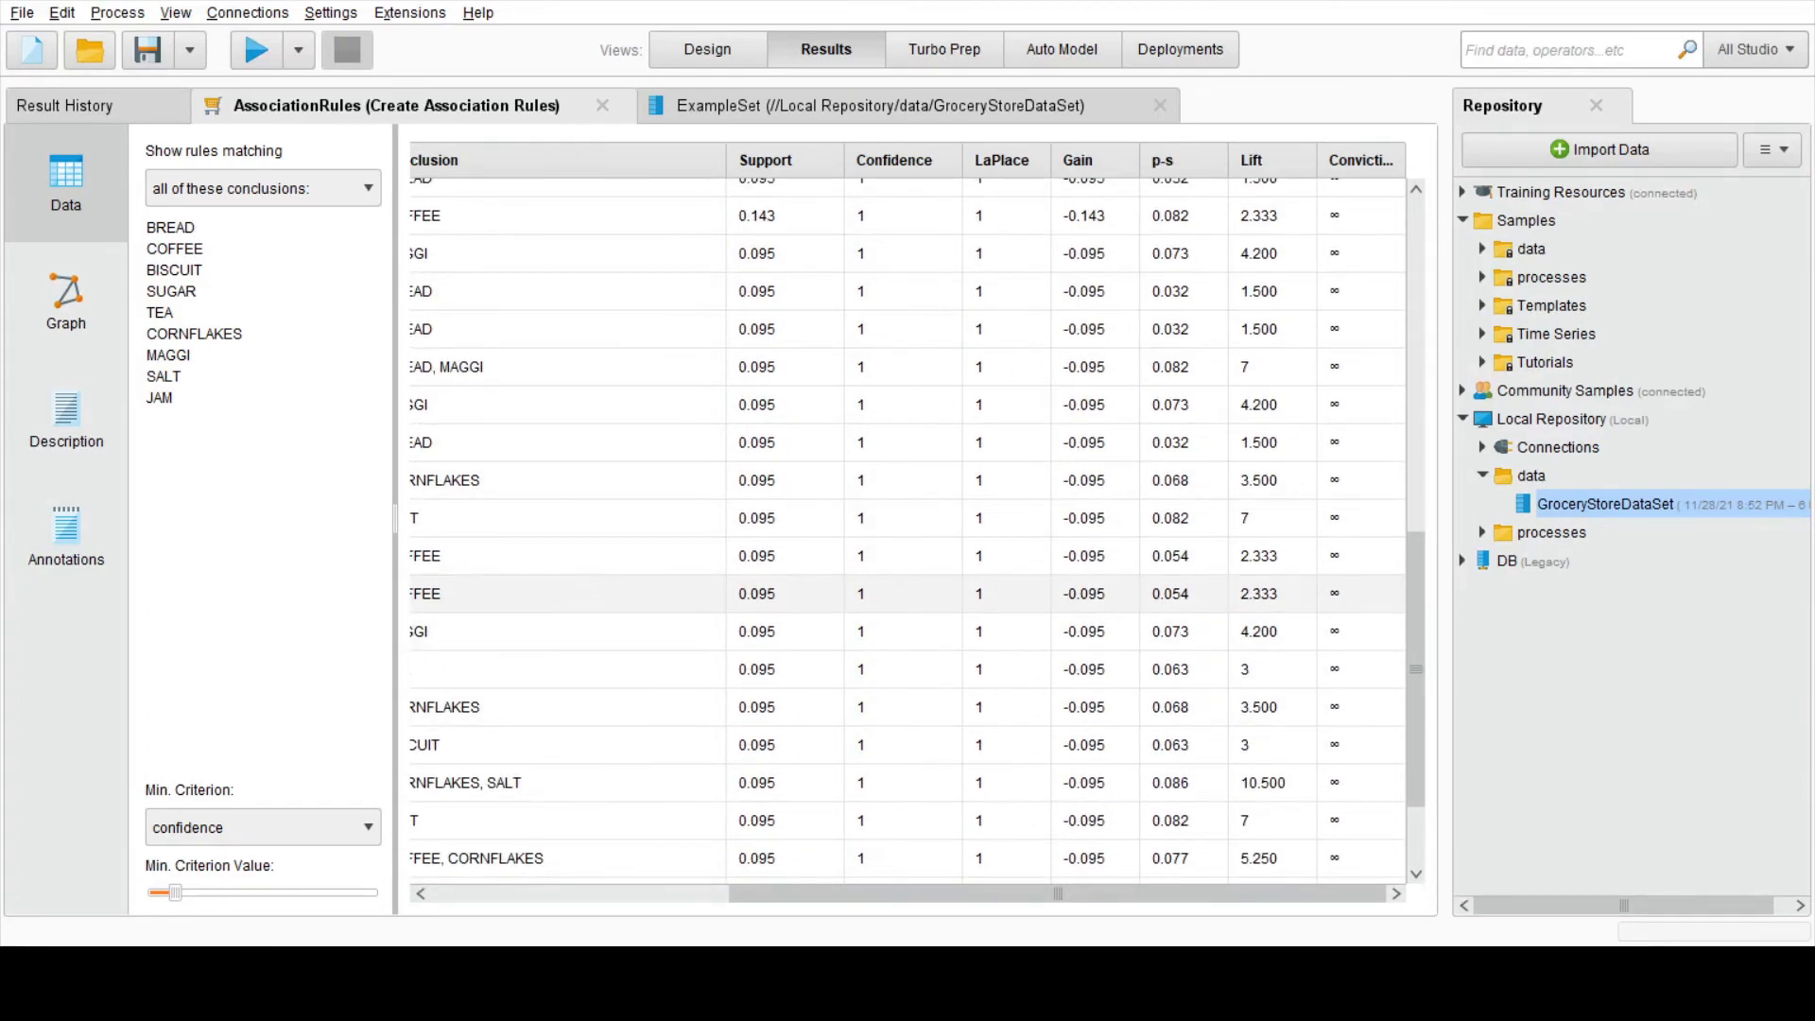
{"action": "left_click", "coordinate": [66, 301]}
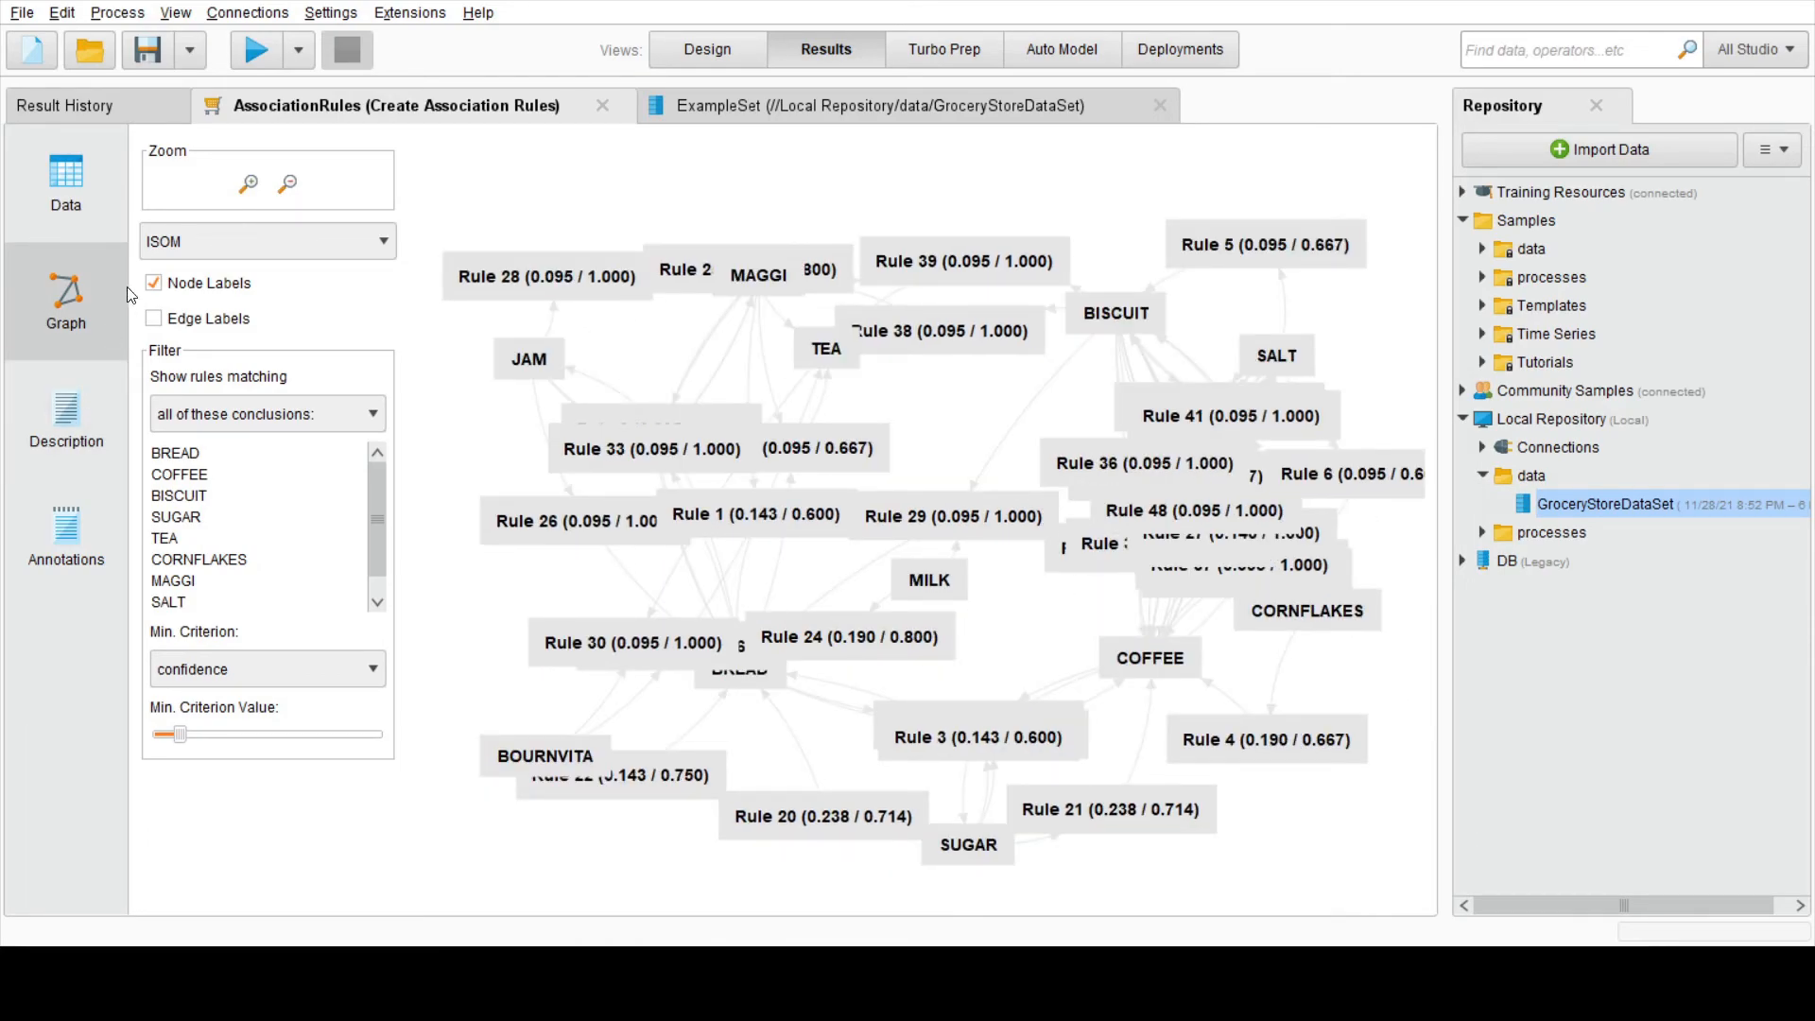
Step: Filter the rules table by the conclusions BREAD, COFFEE, CORNFLAKES and JAM, one after another, and examine the matching rules
{"action": "left_click", "coordinate": [91, 203]}
{"action": "left_click", "coordinate": [191, 229]}
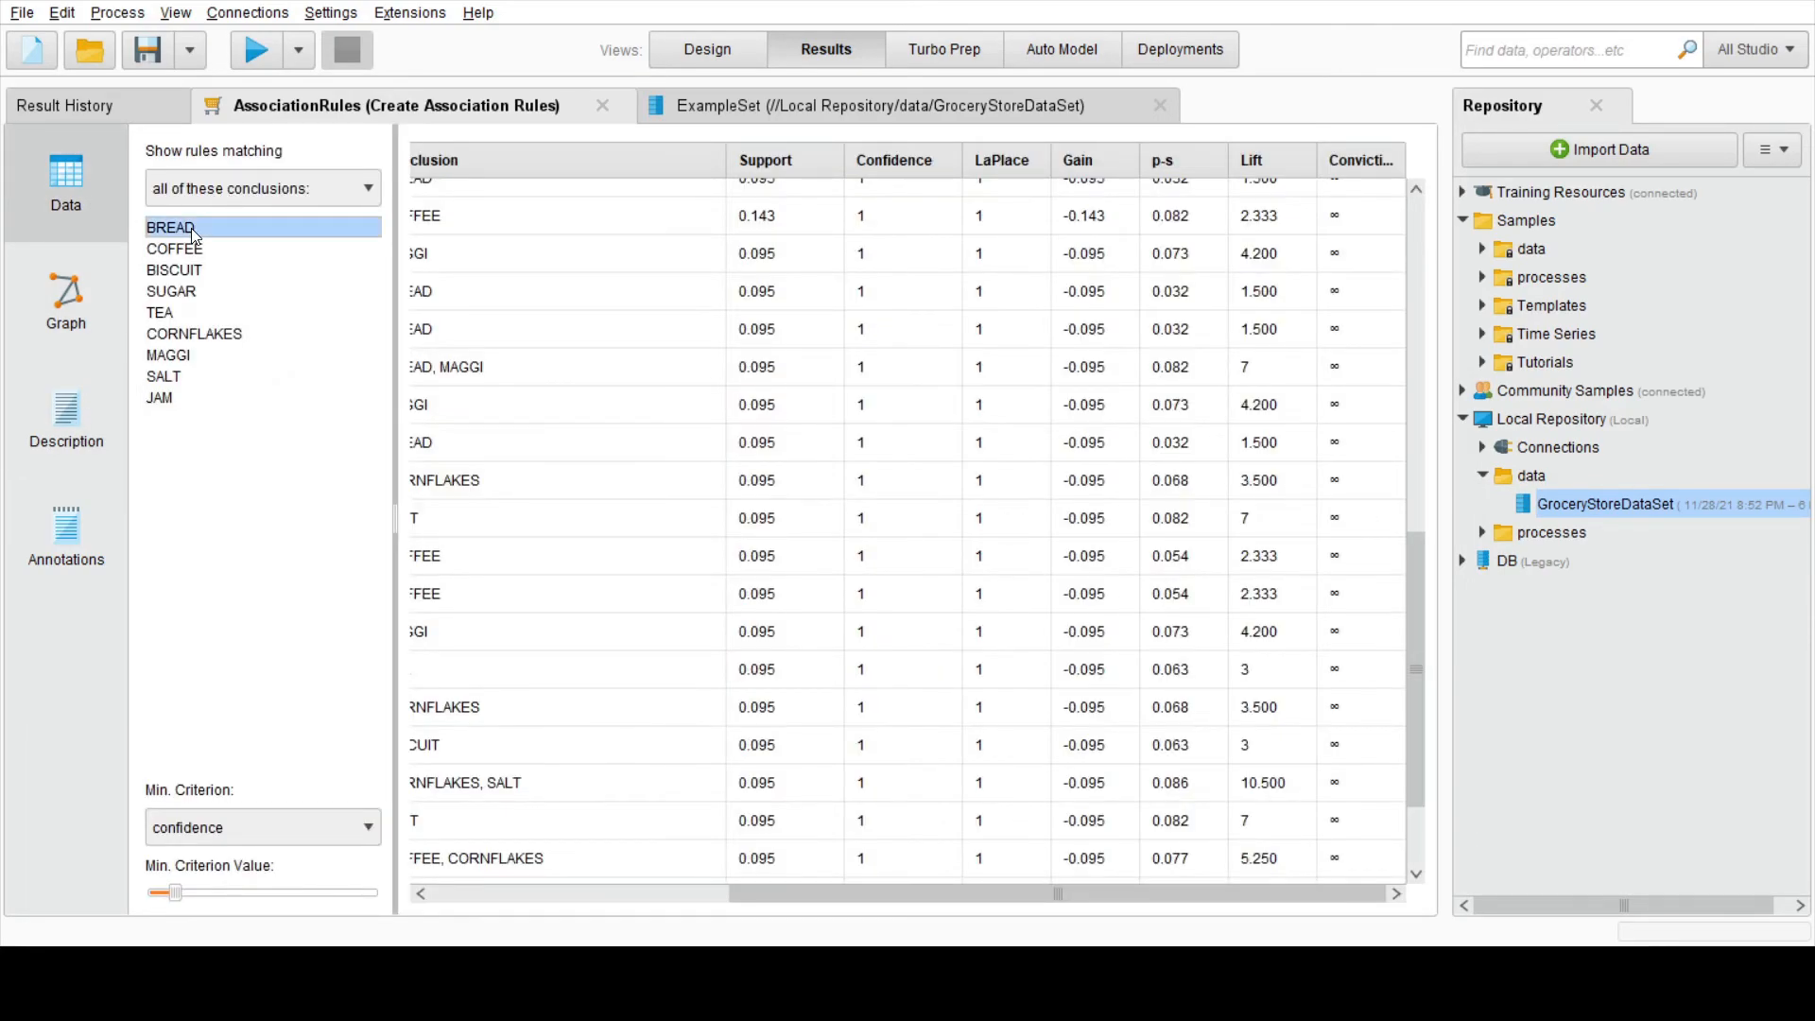
{"action": "left_click_drag", "start_coordinate": [883, 895], "coordinate": [542, 883]}
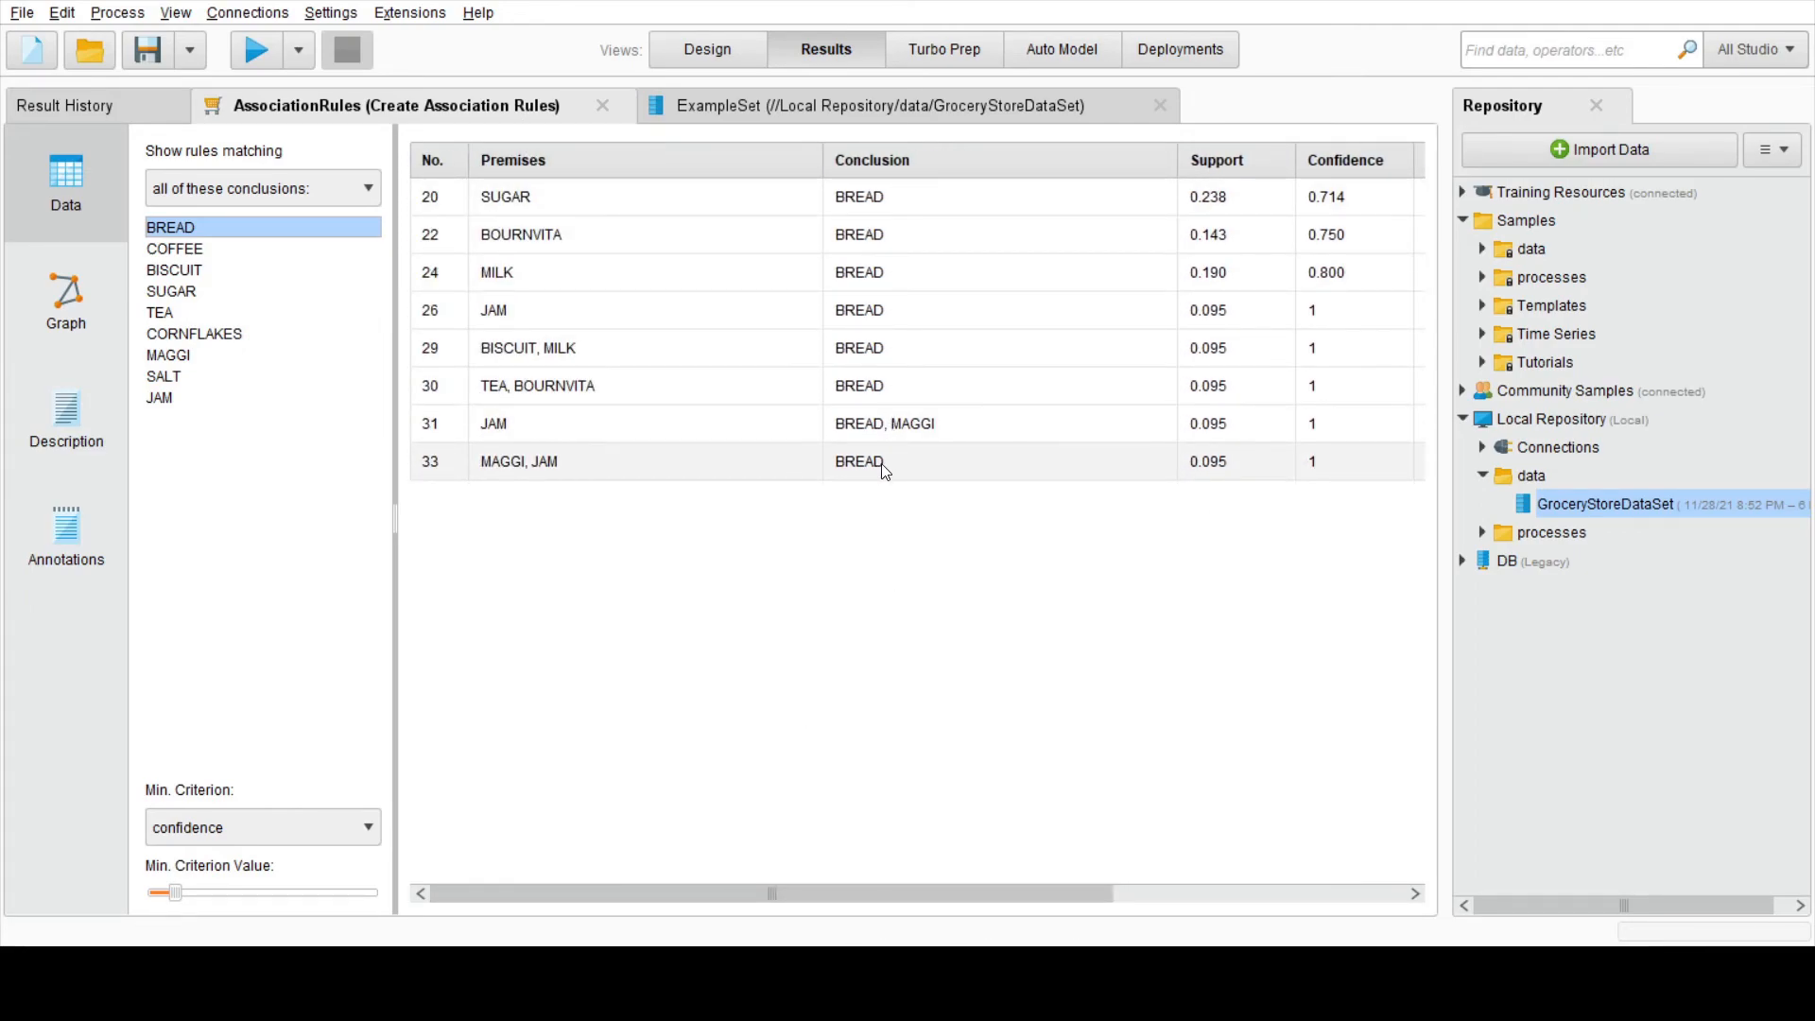
{"action": "left_click", "coordinate": [206, 248]}
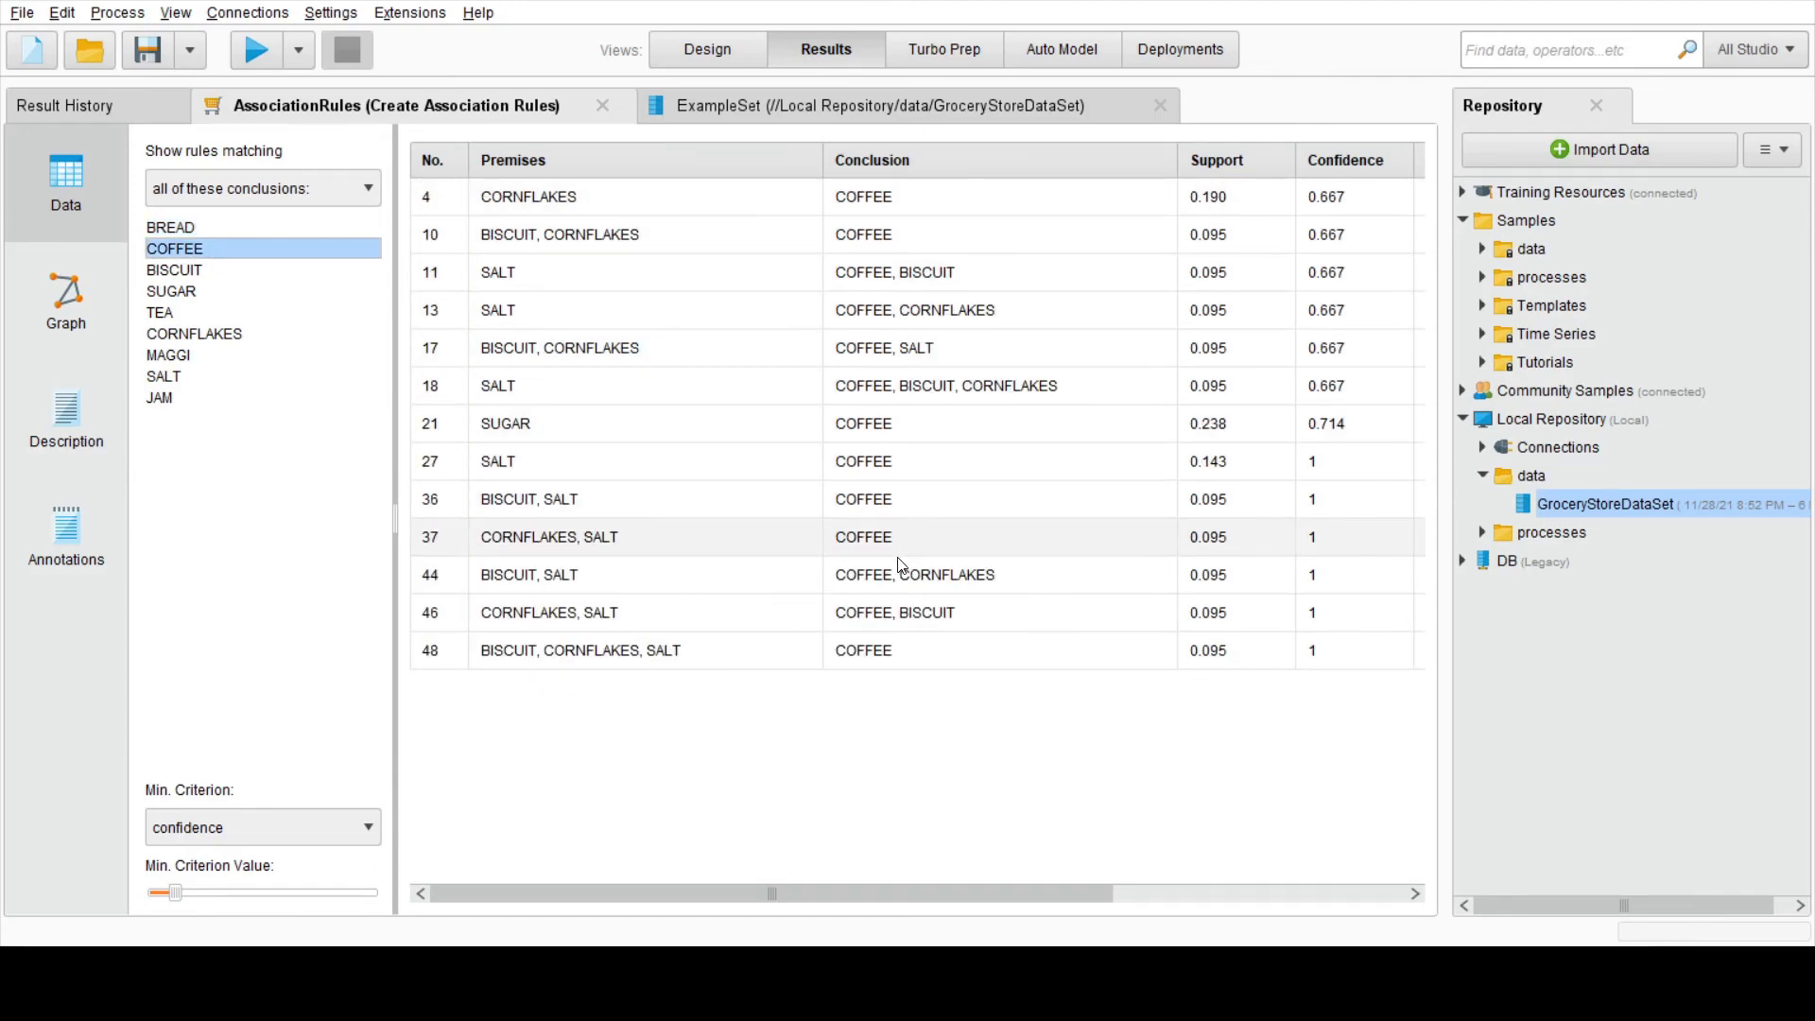
{"action": "left_click", "coordinate": [257, 332]}
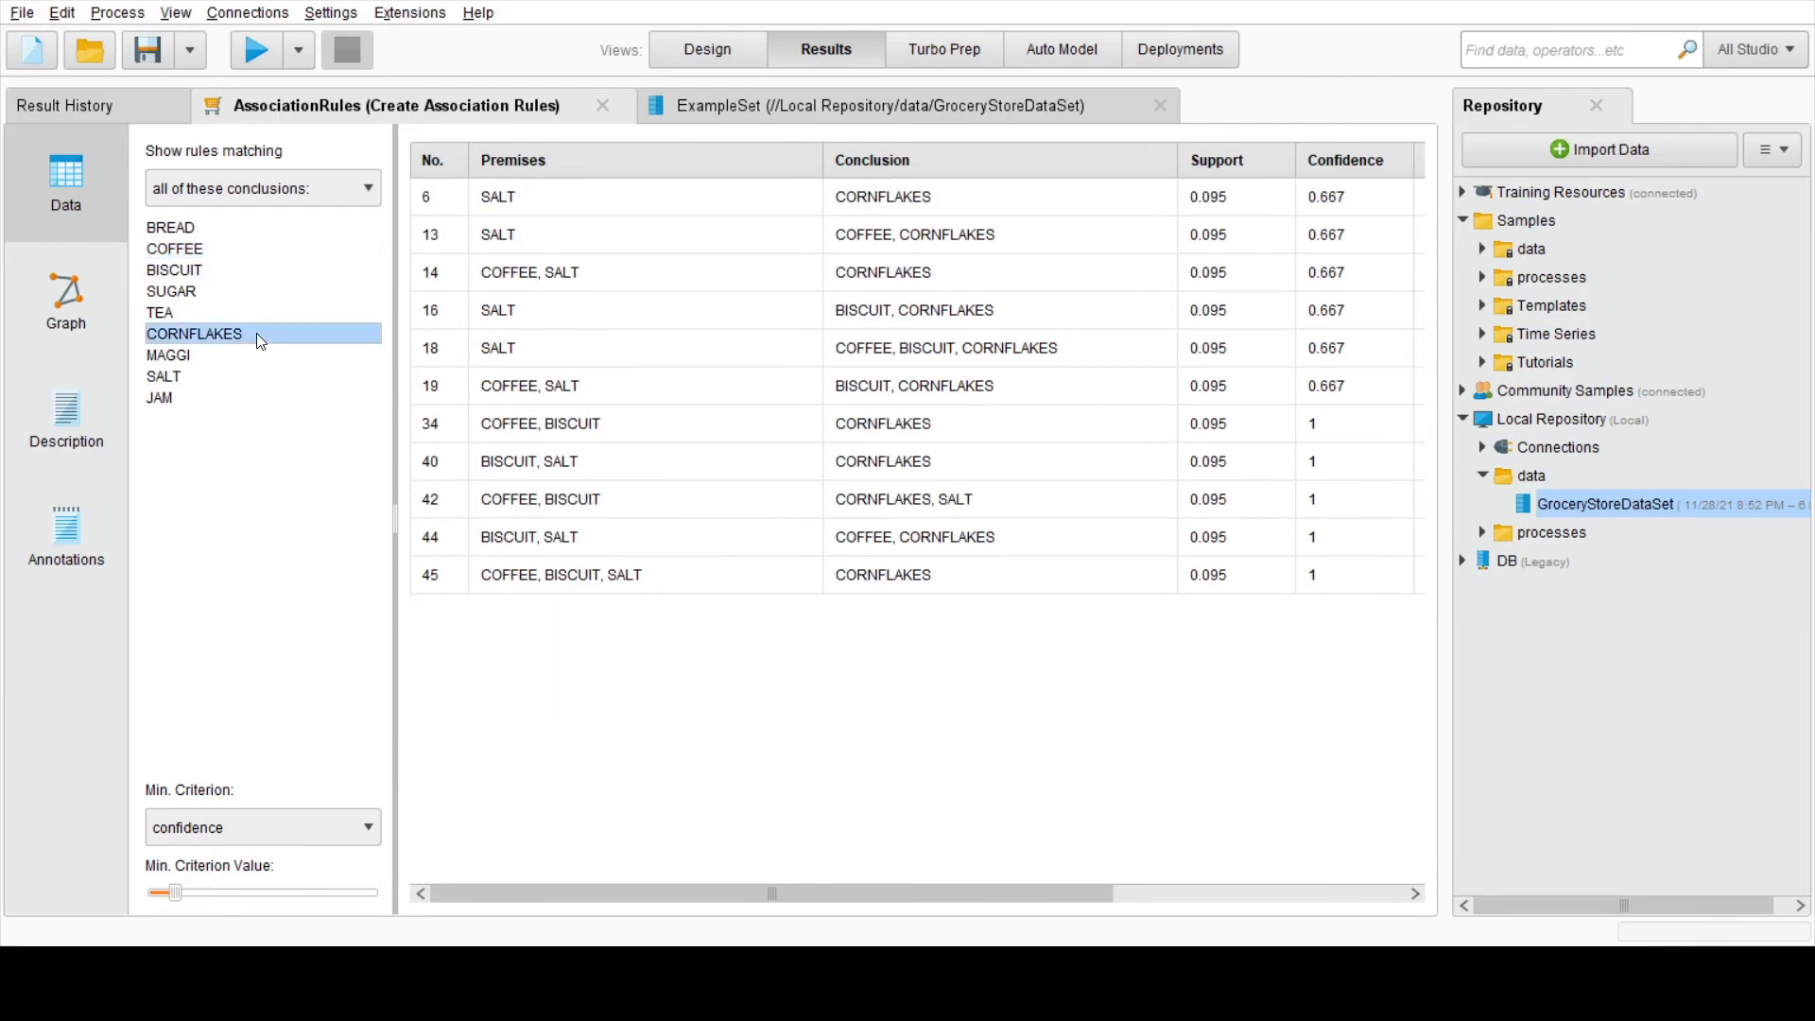
{"action": "left_click", "coordinate": [206, 402]}
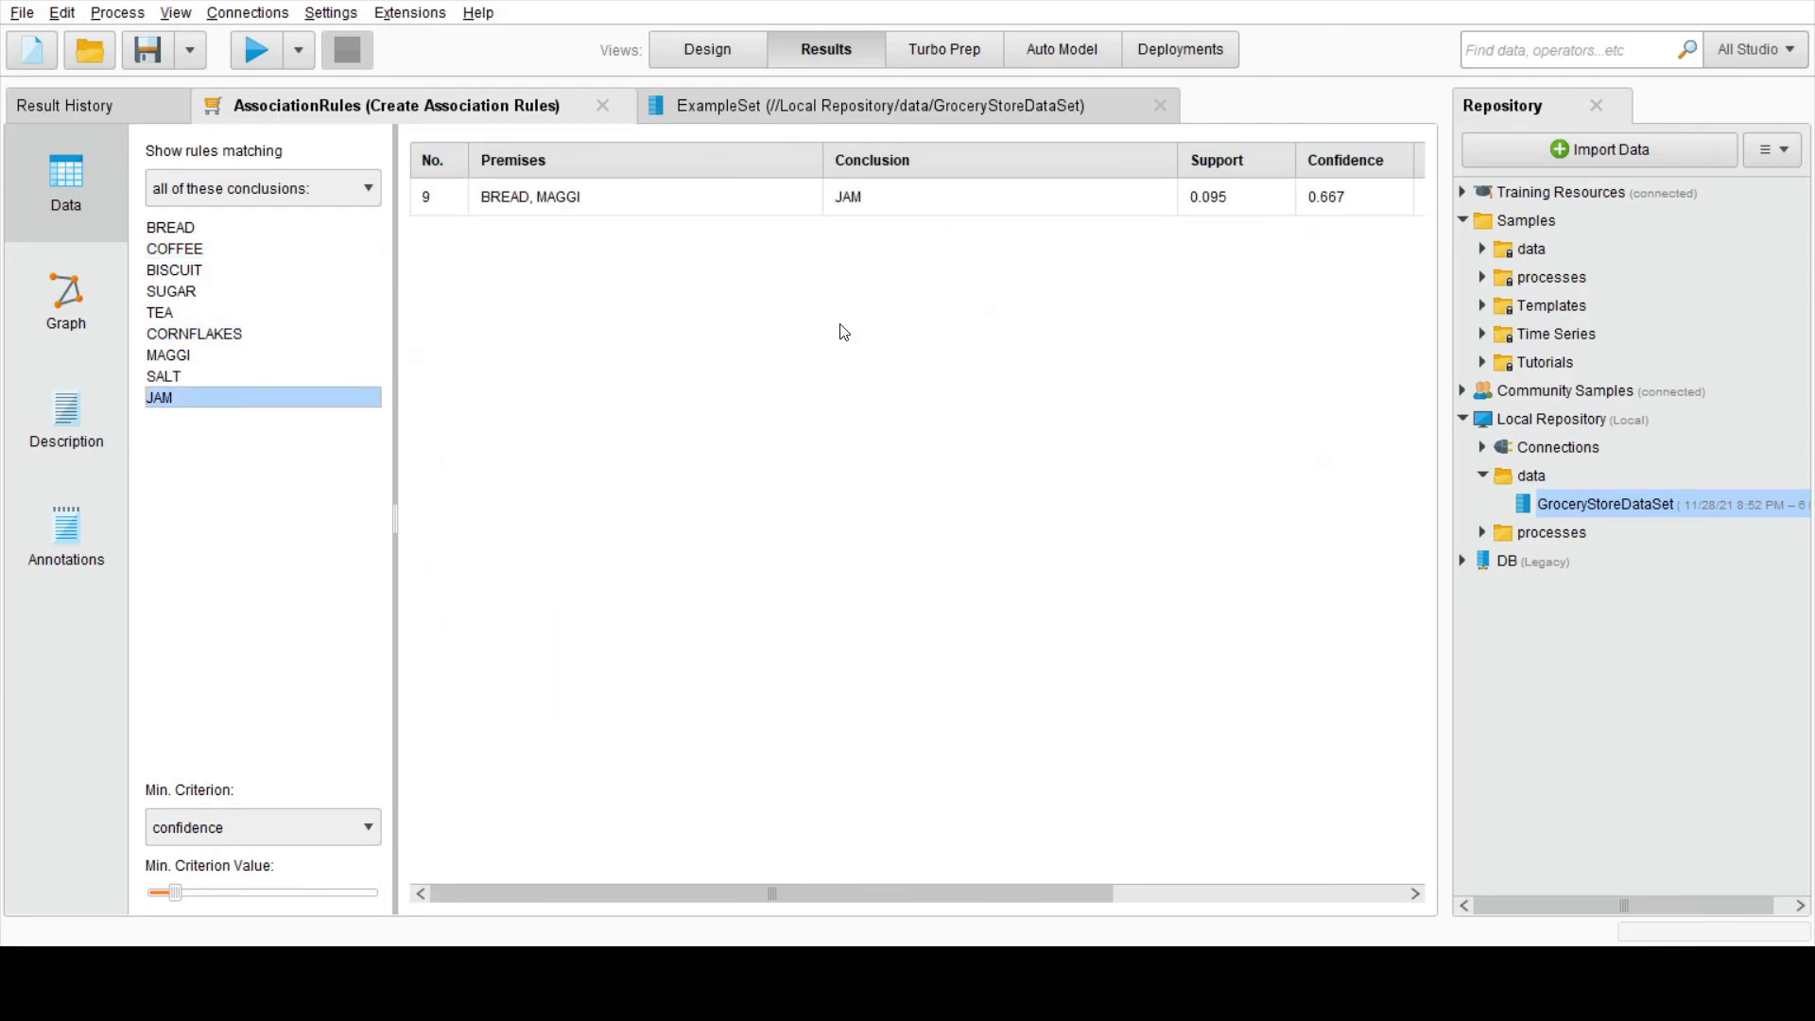
Step: Read through the full text description of the association rules and return to the process design
{"action": "left_click", "coordinate": [85, 431]}
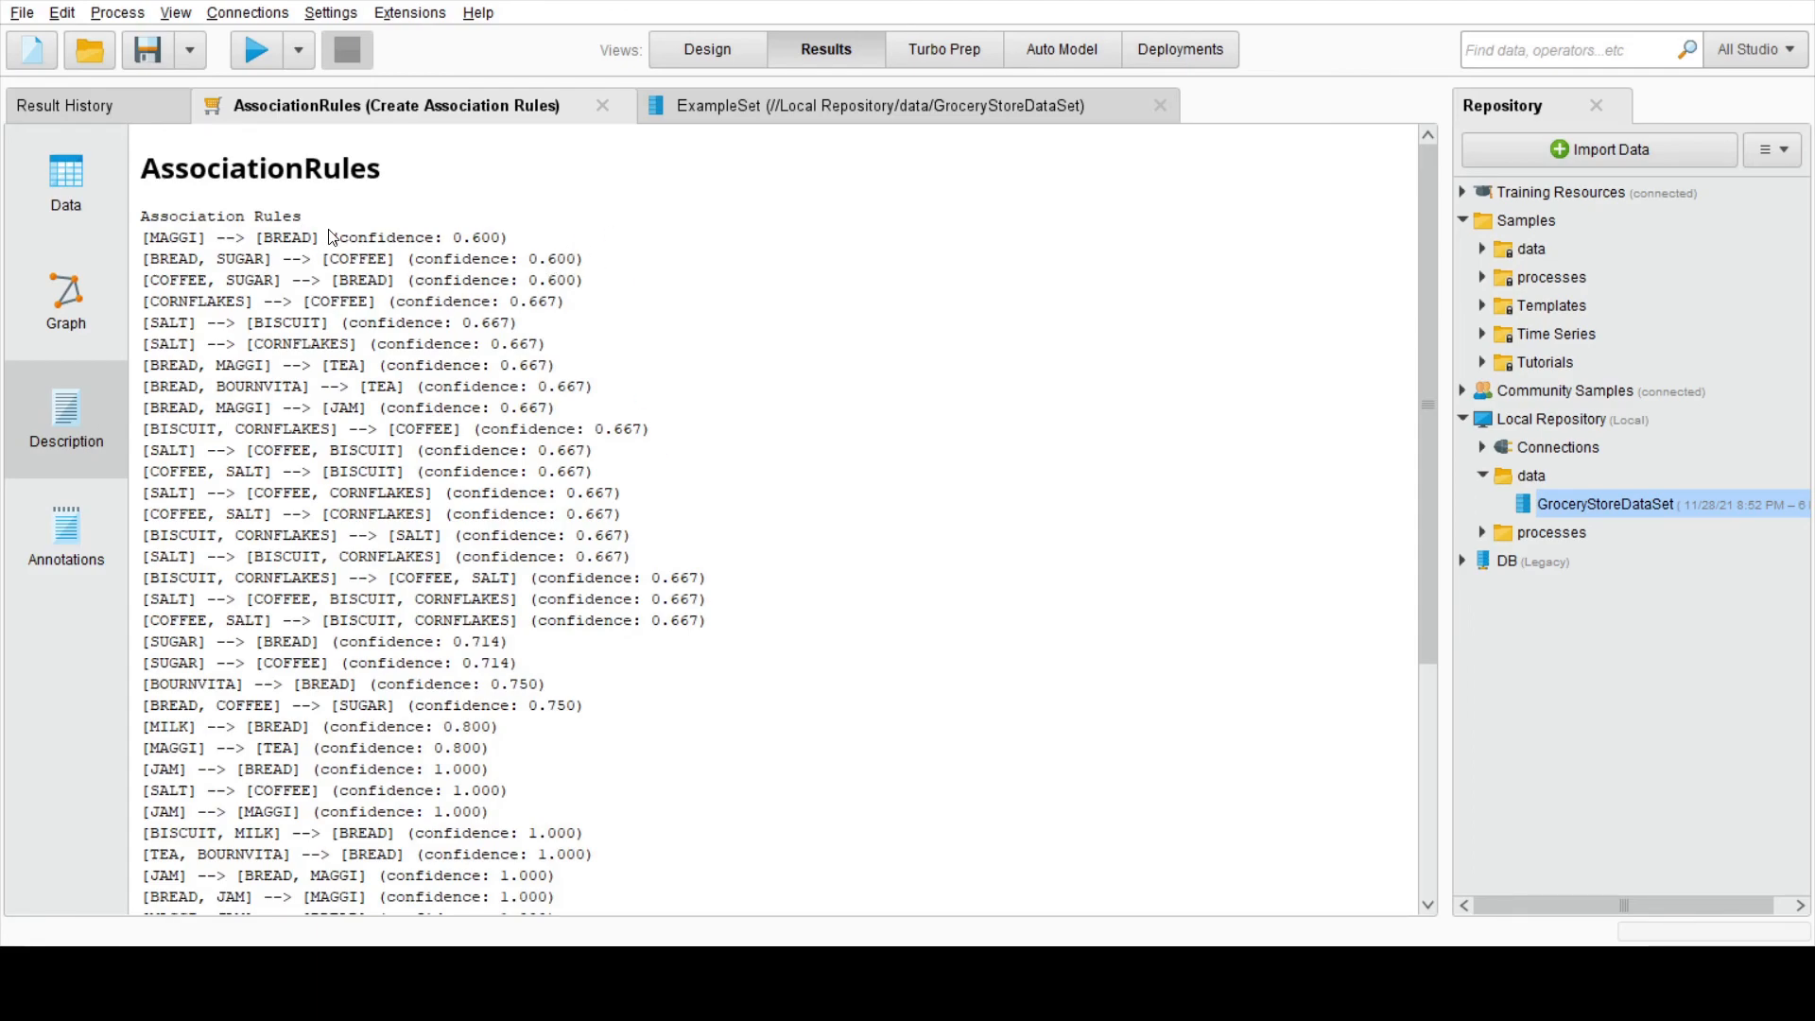
{"action": "scroll", "coordinate": [567, 378], "scroll_direction": "down", "scroll_amount": 5}
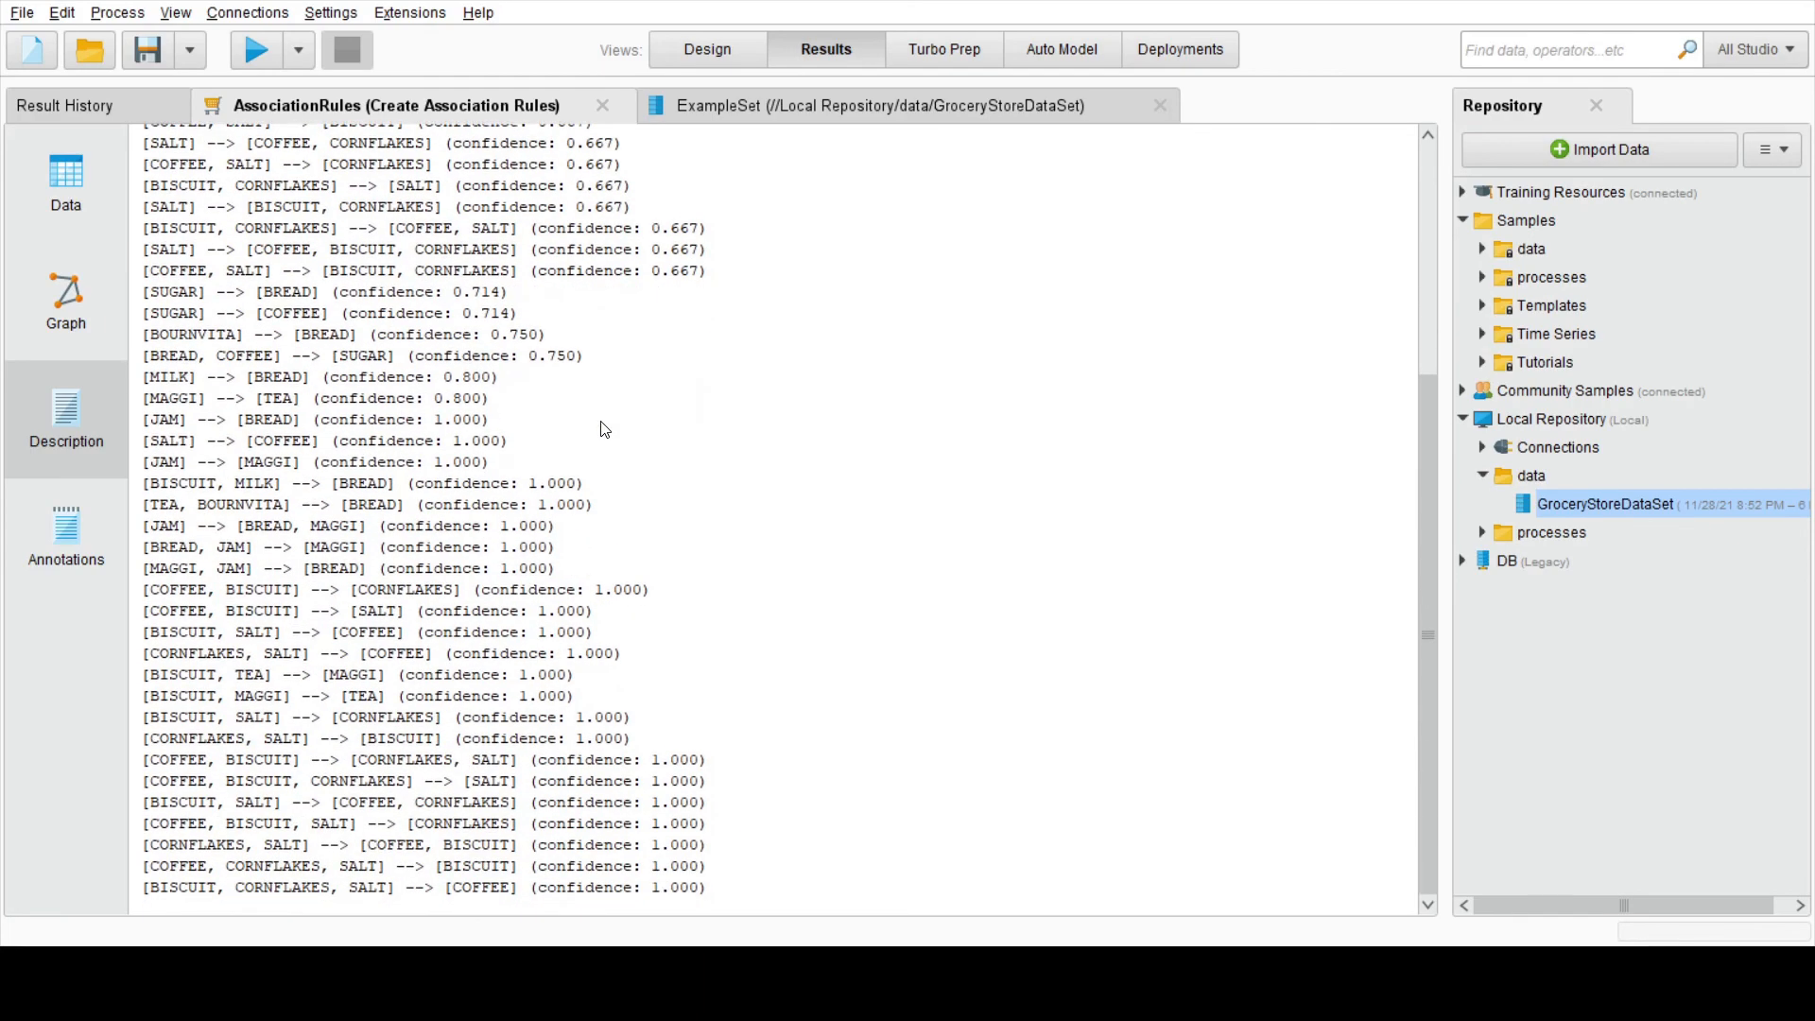
{"action": "scroll", "coordinate": [517, 482], "scroll_direction": "up", "scroll_amount": 5}
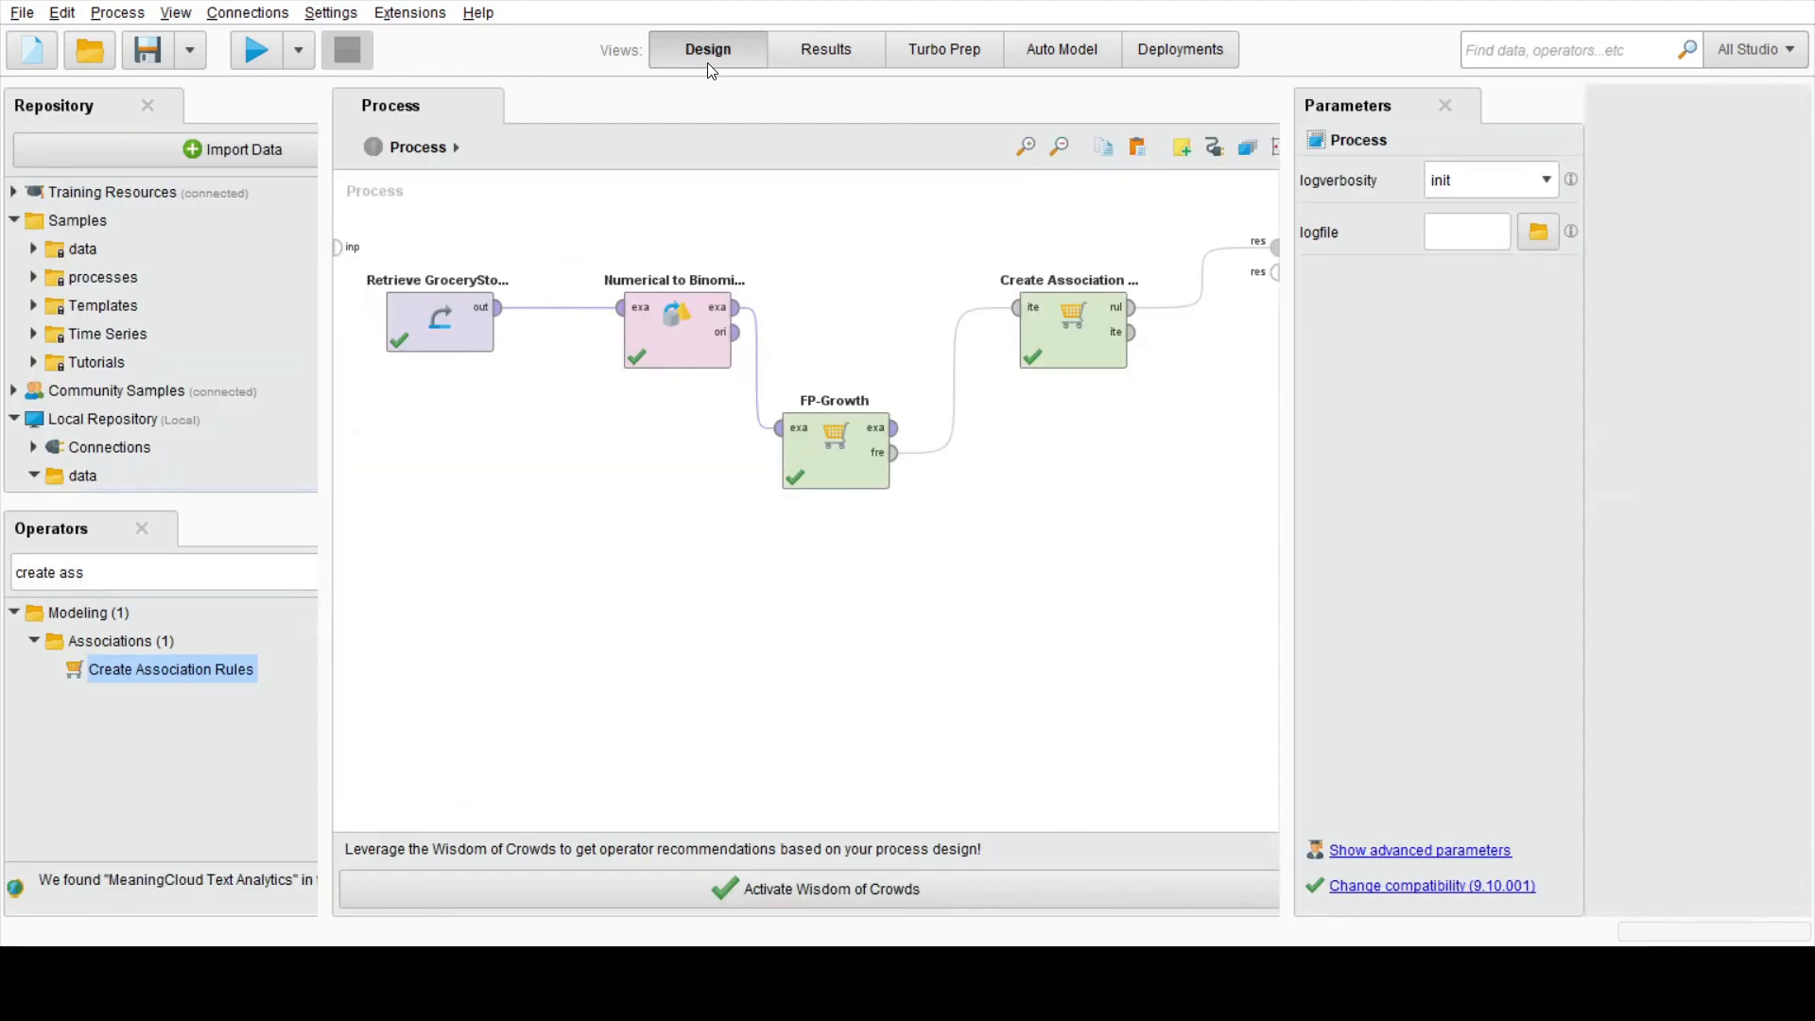
{"action": "left_click", "coordinate": [707, 57]}
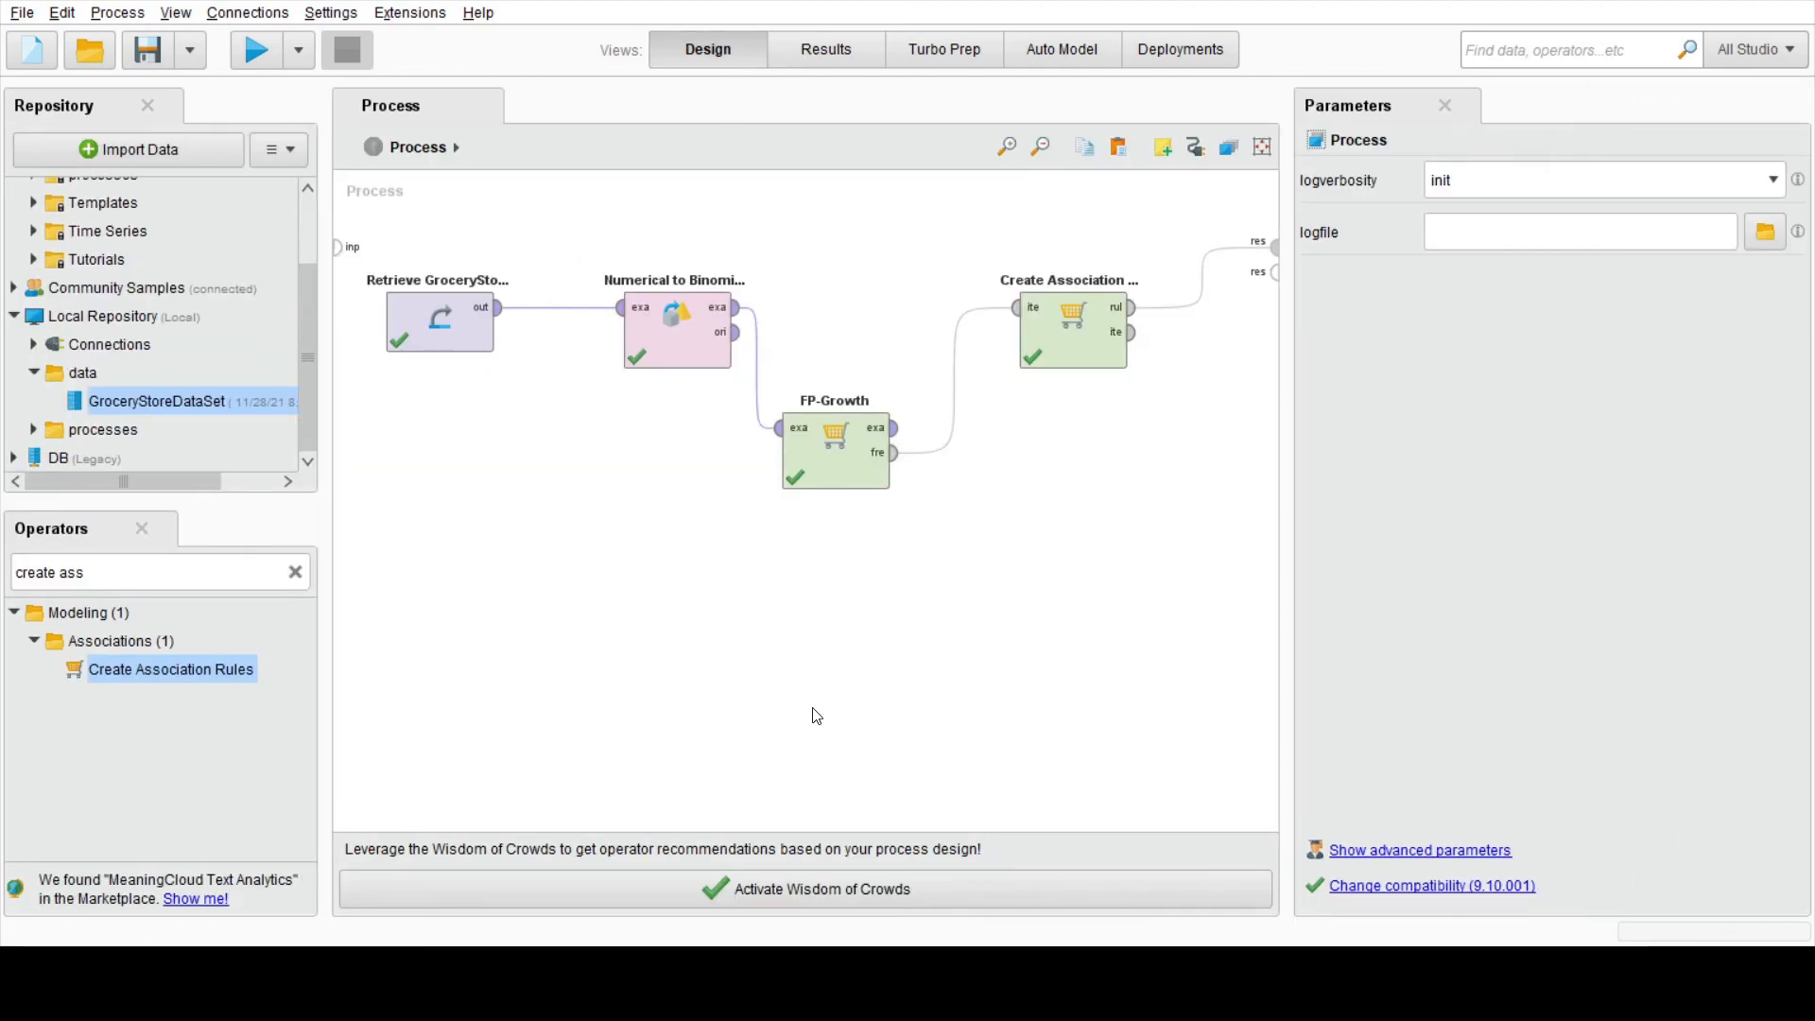